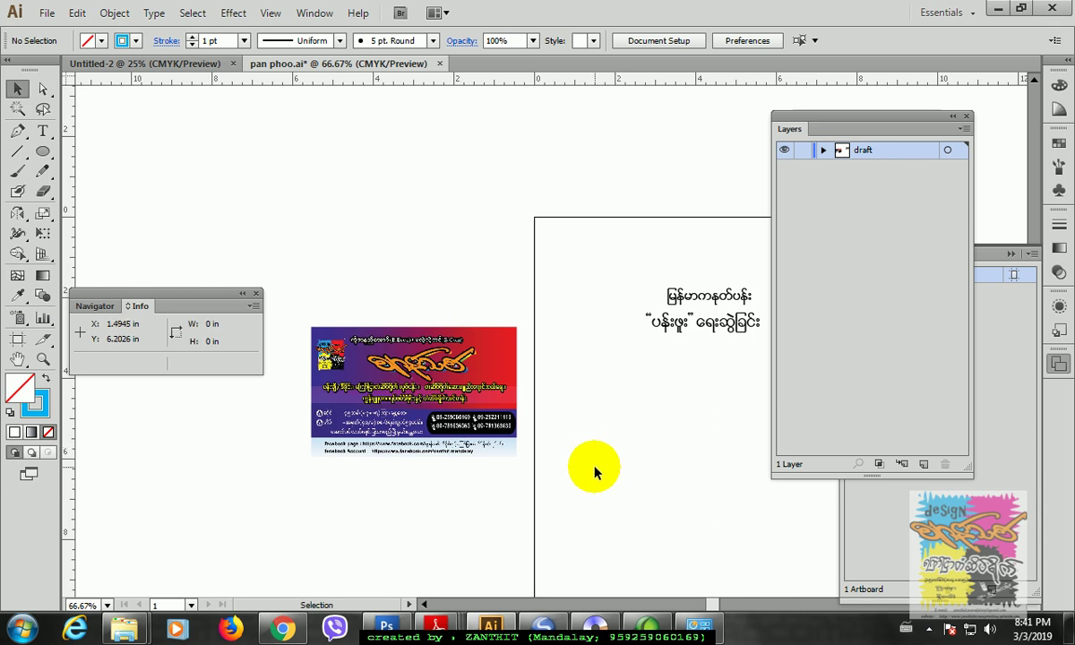
- Create a rectangular grid 4 in wide and 6 in high with 3 horizontal dividers and 1 vertical divider
{"action": "left_click_drag", "start_coordinate": [469, 444], "coordinate": [713, 326]}
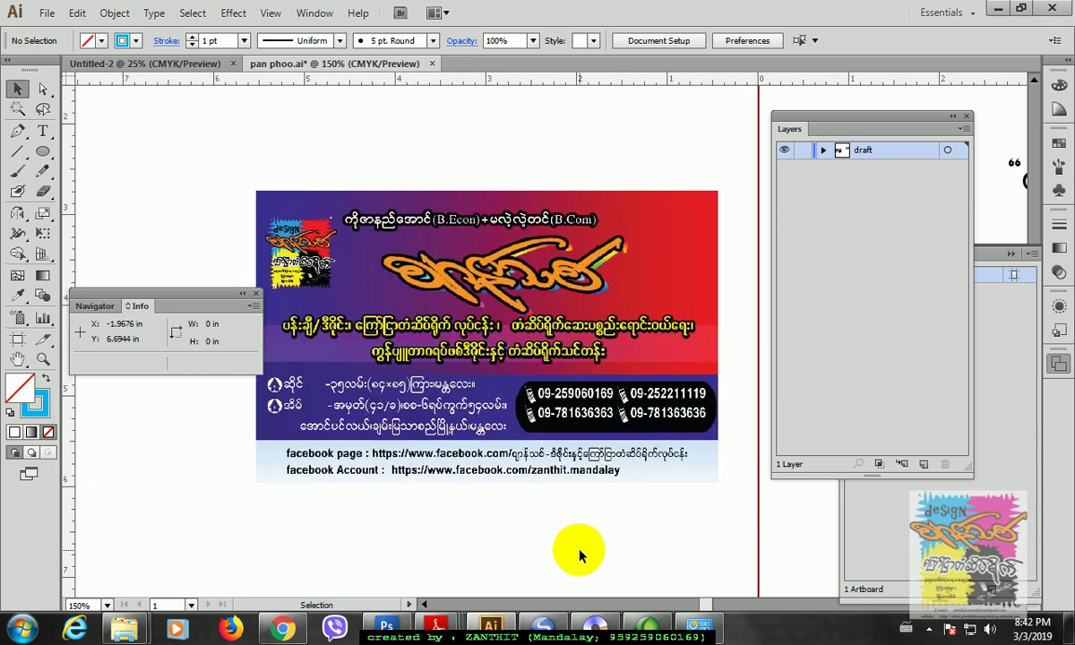
{"action": "left_click_drag", "start_coordinate": [725, 513], "coordinate": [387, 243]}
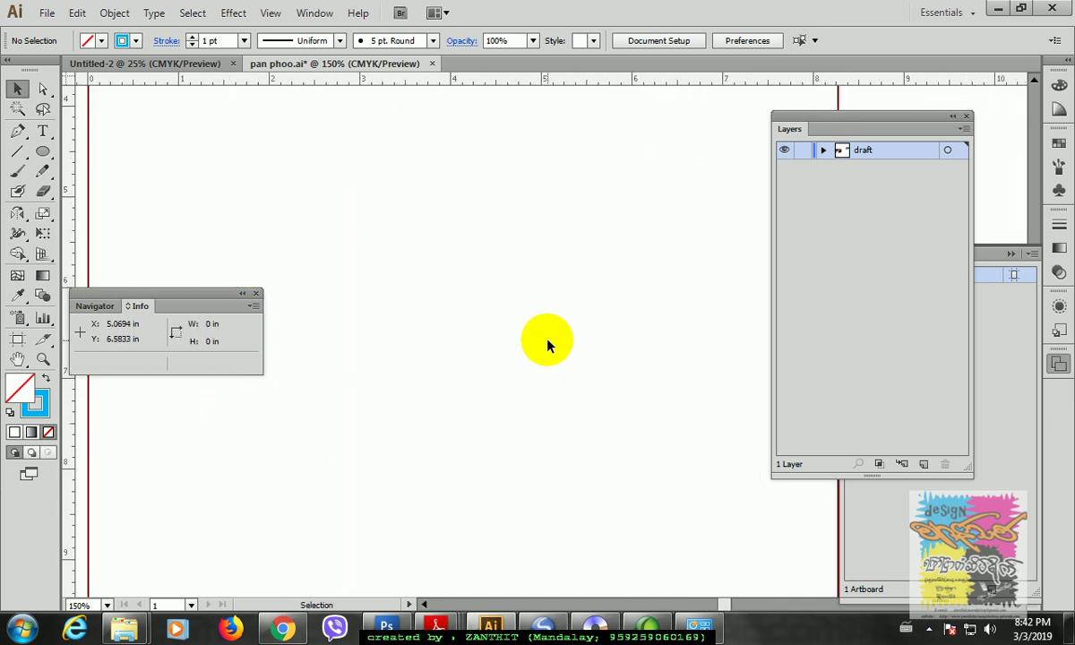
{"action": "key", "text": "ctrl+minus"}
{"action": "scroll", "coordinate": [529, 349], "scroll_direction": "down", "scroll_amount": 1}
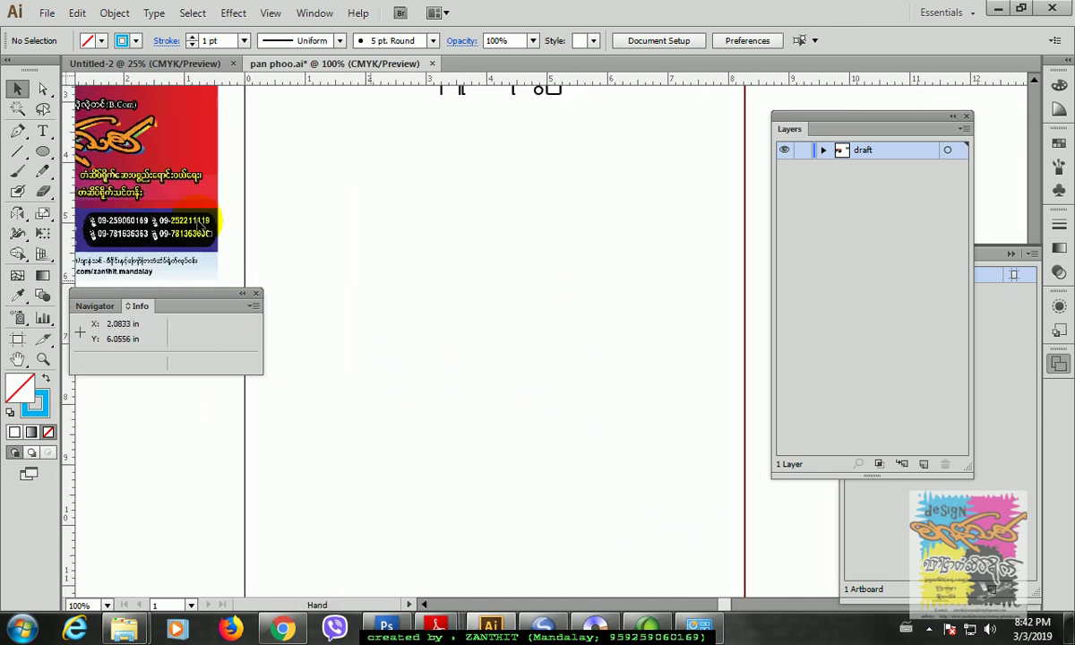
{"action": "left_click", "coordinate": [17, 153]}
{"action": "left_click_drag", "start_coordinate": [19, 158], "coordinate": [151, 215]}
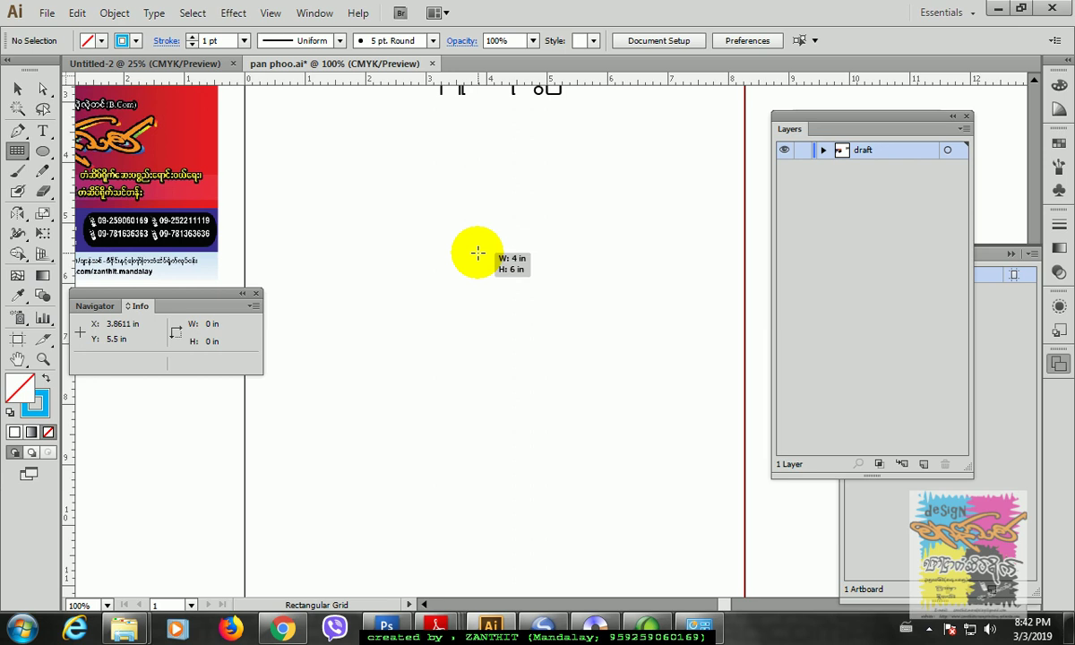
{"action": "left_click", "coordinate": [477, 253]}
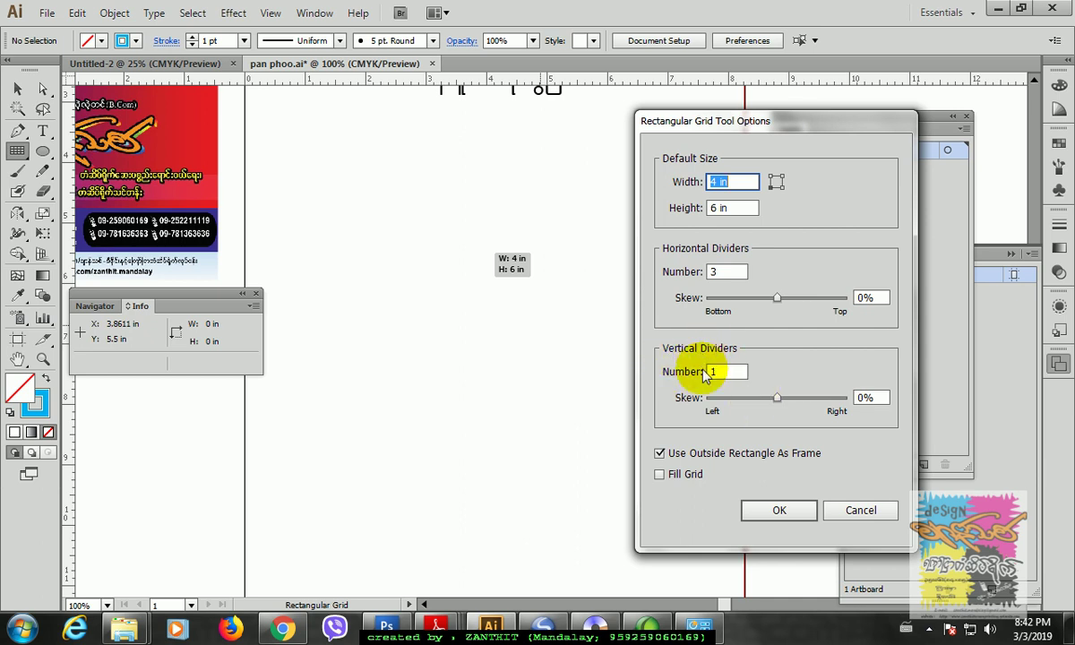
{"action": "left_click", "coordinate": [780, 517]}
- Move the grid to the left and down, placing it in the open area of the artboard
{"action": "left_click", "coordinate": [17, 90]}
{"action": "left_click_drag", "start_coordinate": [566, 164], "coordinate": [458, 481]}
{"action": "left_click", "coordinate": [396, 228]}
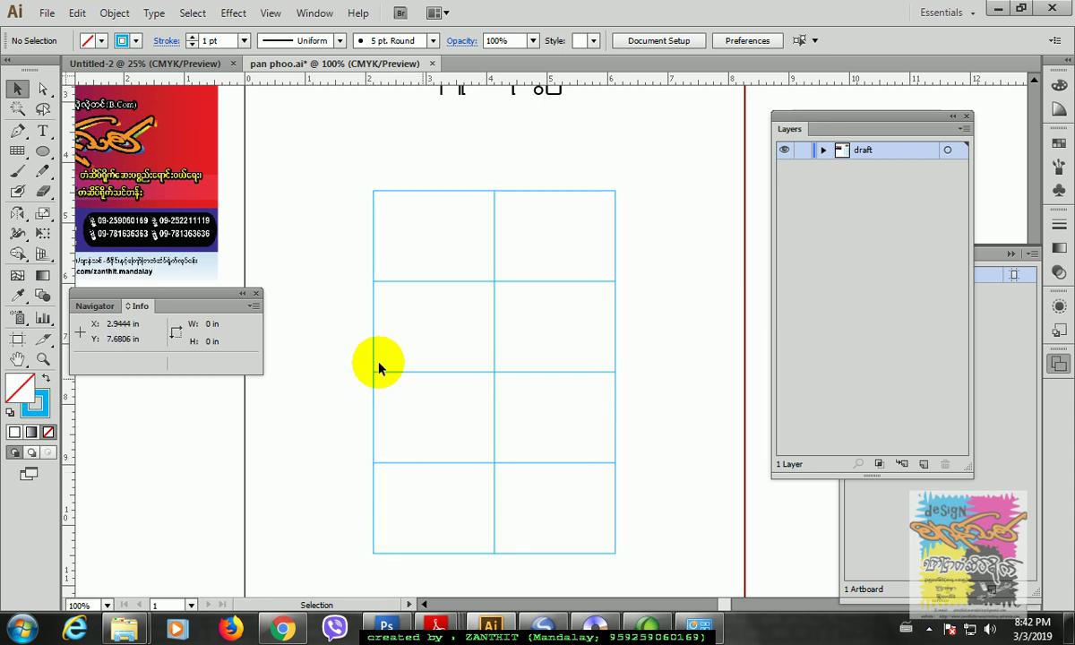
- Draw a horizontal line about 5.4 in long across the grid's third row and give it a dark blue stroke
{"action": "left_click_drag", "start_coordinate": [17, 151], "coordinate": [54, 151]}
{"action": "left_click_drag", "start_coordinate": [324, 412], "coordinate": [654, 412]}
{"action": "left_click", "coordinate": [19, 91]}
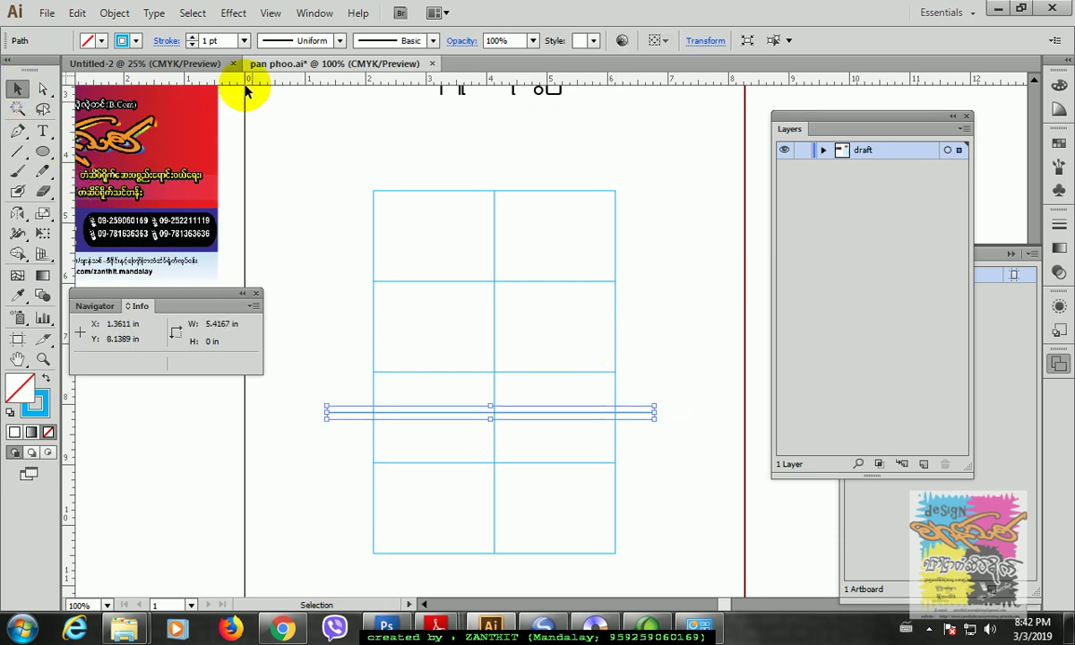
{"action": "left_click", "coordinate": [137, 41]}
{"action": "left_click", "coordinate": [141, 81]}
{"action": "left_click", "coordinate": [684, 363]}
{"action": "left_click", "coordinate": [685, 365]}
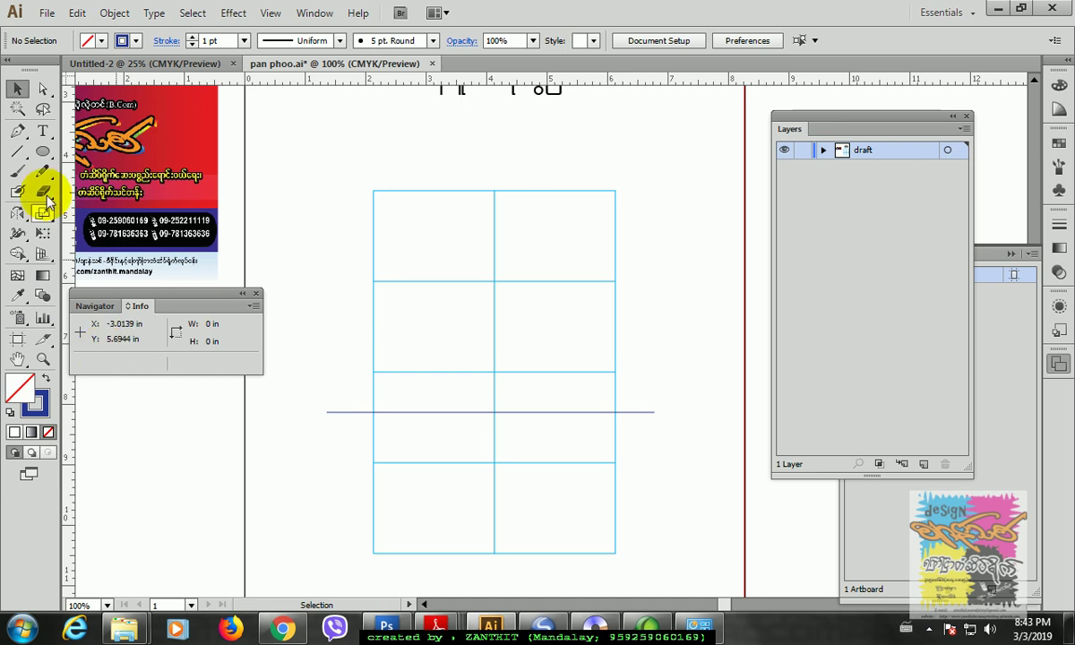
- Draw a circle resting on the grid's bottom edge, enlarge it to about 1.28 in across and nudge it left
{"action": "left_click", "coordinate": [42, 151]}
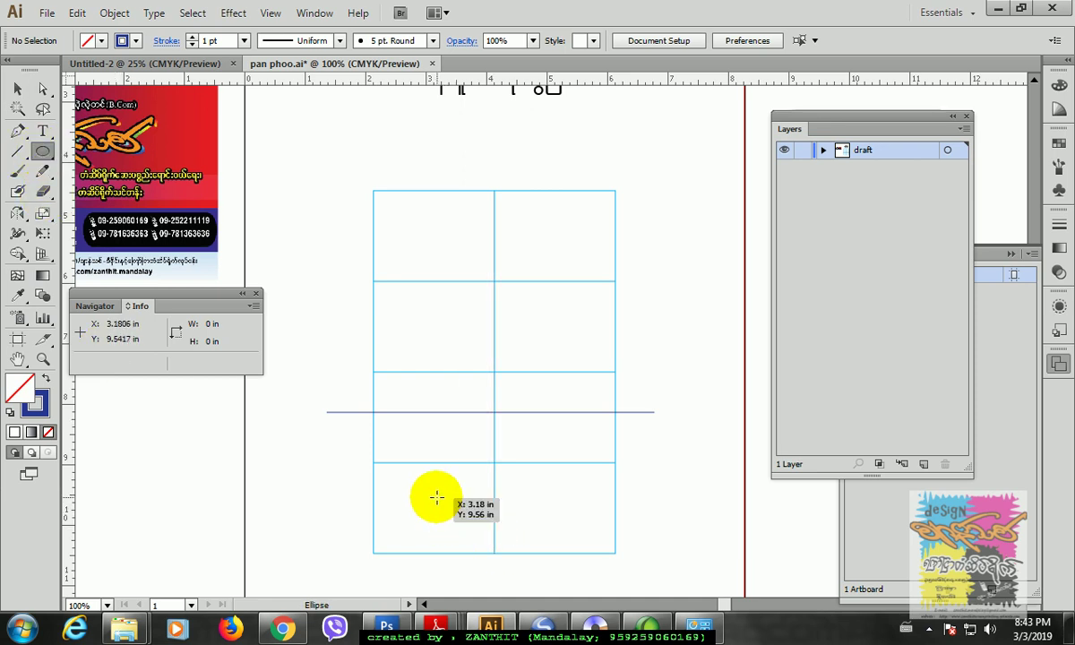
{"action": "left_click_drag", "start_coordinate": [440, 489], "coordinate": [509, 544]}
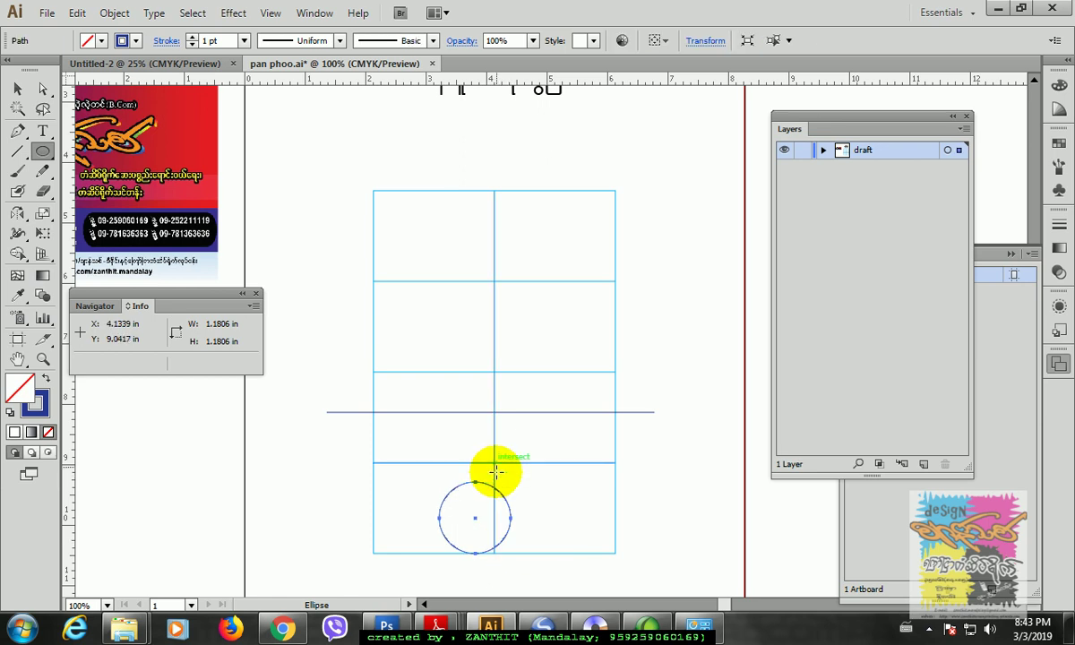
{"action": "left_click", "coordinate": [17, 89]}
{"action": "left_click_drag", "start_coordinate": [507, 484], "coordinate": [516, 477]}
{"action": "key", "text": "Left"}
{"action": "key", "text": "Left"}
{"action": "key", "text": "Left"}
{"action": "key", "text": "Left"}
{"action": "key", "text": "Left"}
{"action": "key", "text": "Left"}
{"action": "key", "text": "Left"}
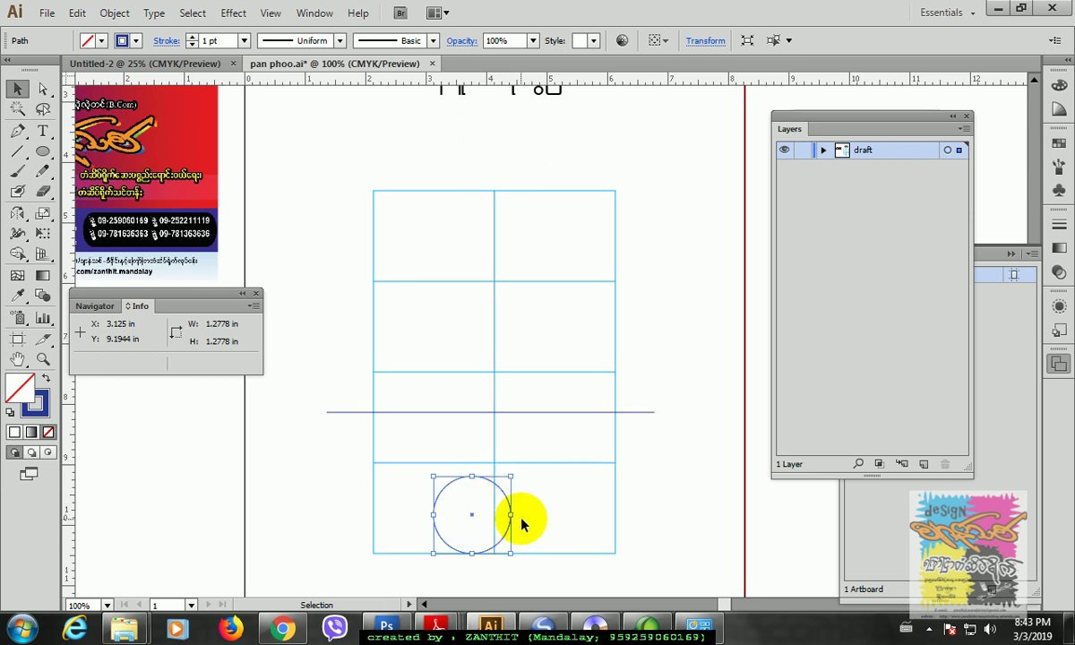
- Duplicate the circle in place, enlarge the copy to about 2.14 in across and nudge it left around the original
{"action": "key", "text": "a"}
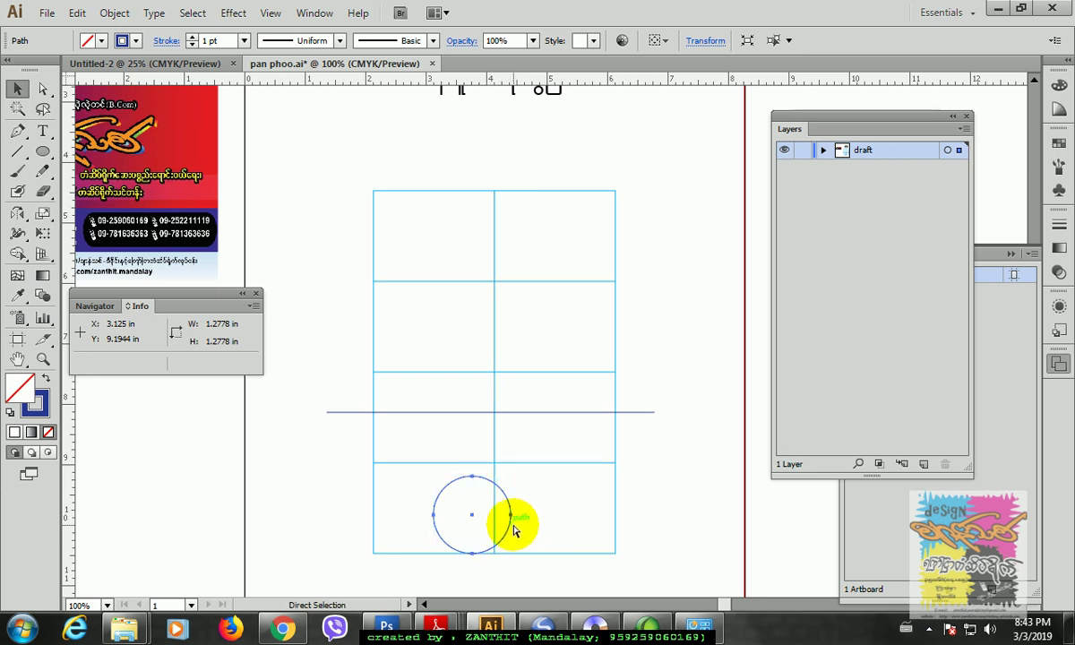
{"action": "key", "text": "v"}
{"action": "left_click_drag", "start_coordinate": [511, 478], "coordinate": [574, 429]}
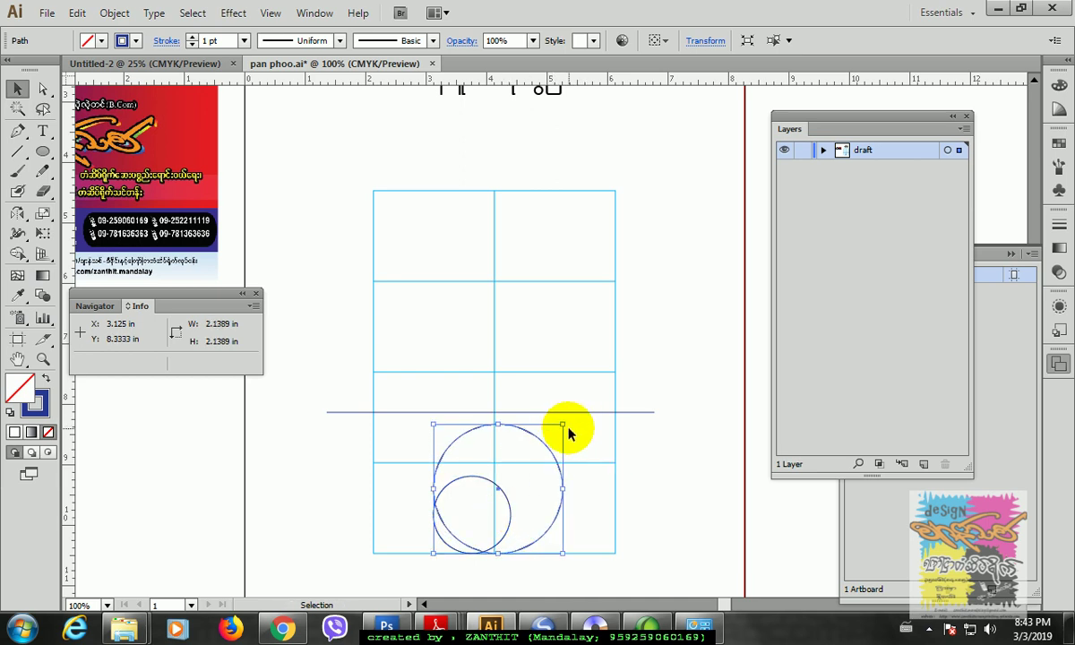
{"action": "key", "text": "Left"}
{"action": "key", "text": "Left"}
{"action": "key", "text": "Left"}
{"action": "key", "text": "Left"}
{"action": "key", "text": "Left"}
{"action": "key", "text": "Left"}
{"action": "key", "text": "Left"}
{"action": "key", "text": "Left"}
{"action": "key", "text": "Left"}
{"action": "key", "text": "Left"}
{"action": "key", "text": "Left"}
{"action": "key", "text": "Left"}
{"action": "key", "text": "Left"}
{"action": "key", "text": "Left"}
{"action": "key", "text": "Left"}
{"action": "key", "text": "Left"}
{"action": "key", "text": "Left"}
{"action": "key", "text": "Left"}
{"action": "key", "text": "Left"}
{"action": "key", "text": "Left"}
{"action": "key", "text": "Left"}
{"action": "key", "text": "Left"}
{"action": "key", "text": "Left"}
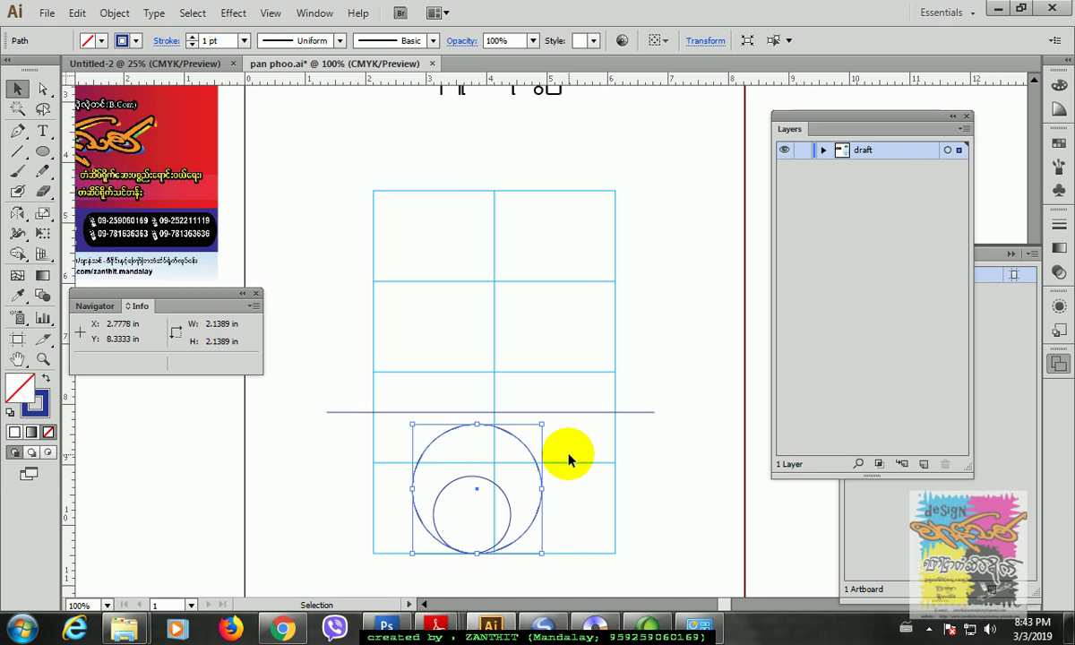
{"action": "key", "text": "Left"}
{"action": "key", "text": "Left"}
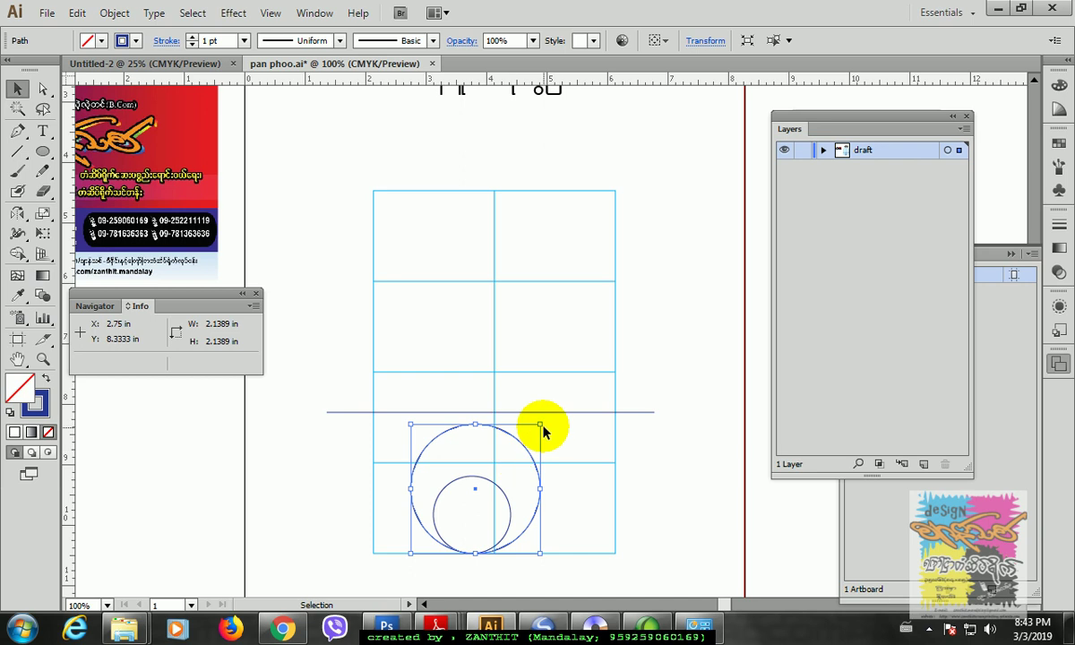
- Enlarge the outer circle to about 2.26 in across and nudge it left to recentre it around the inner circle
{"action": "left_click_drag", "start_coordinate": [540, 424], "coordinate": [559, 419]}
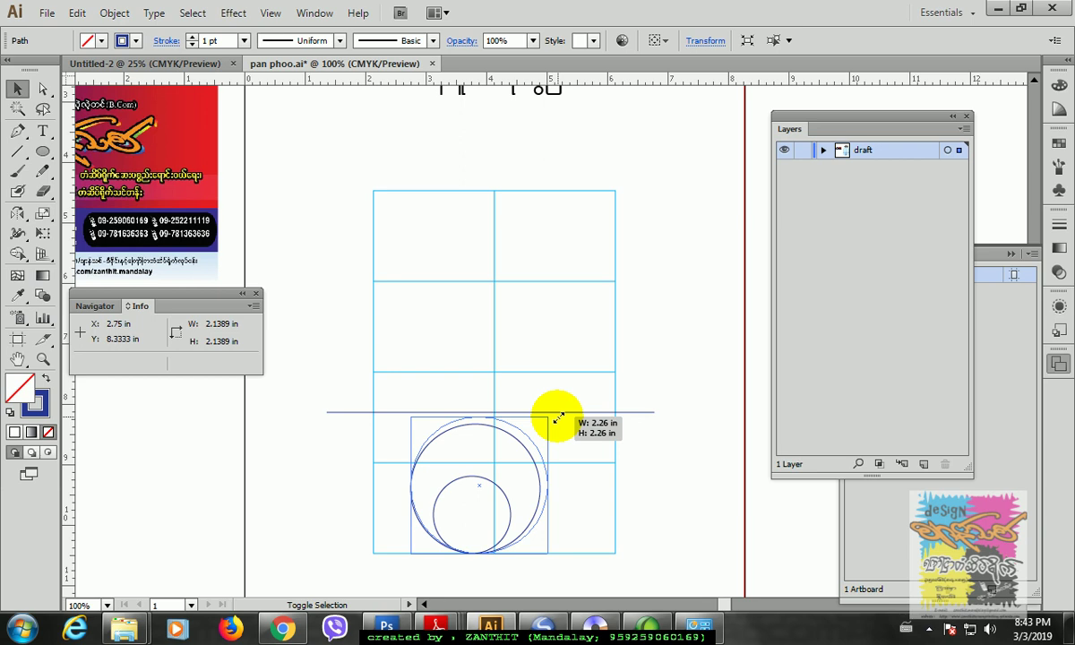
{"action": "left_click_drag", "start_coordinate": [558, 418], "coordinate": [557, 419]}
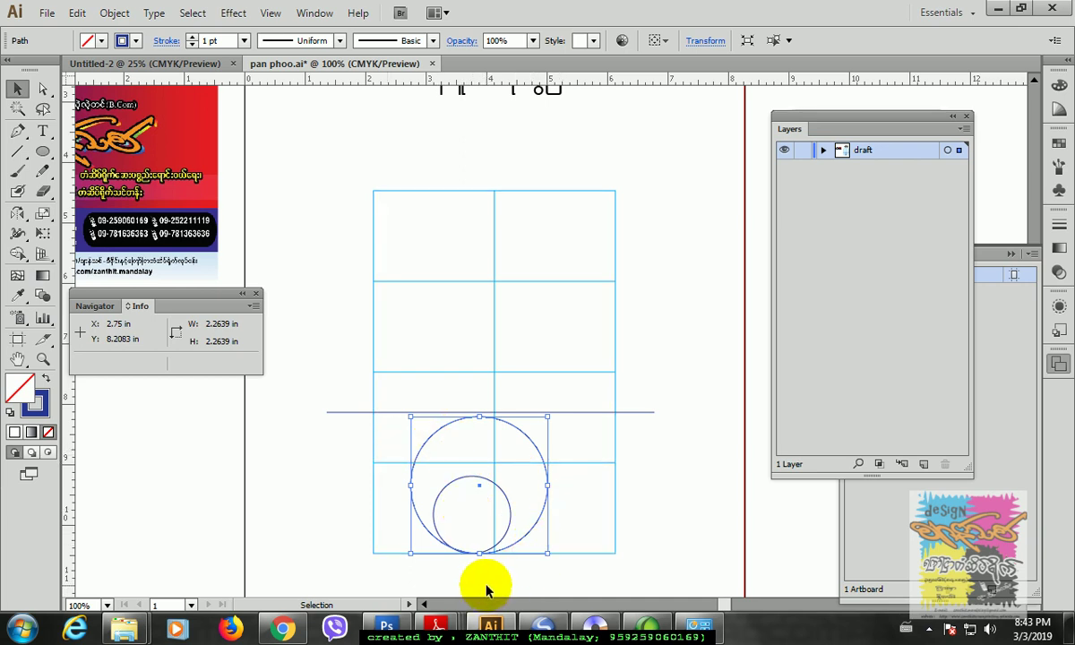
{"action": "key", "text": "Left"}
{"action": "key", "text": "Left"}
{"action": "key", "text": "Left"}
{"action": "key", "text": "Left"}
{"action": "key", "text": "Left"}
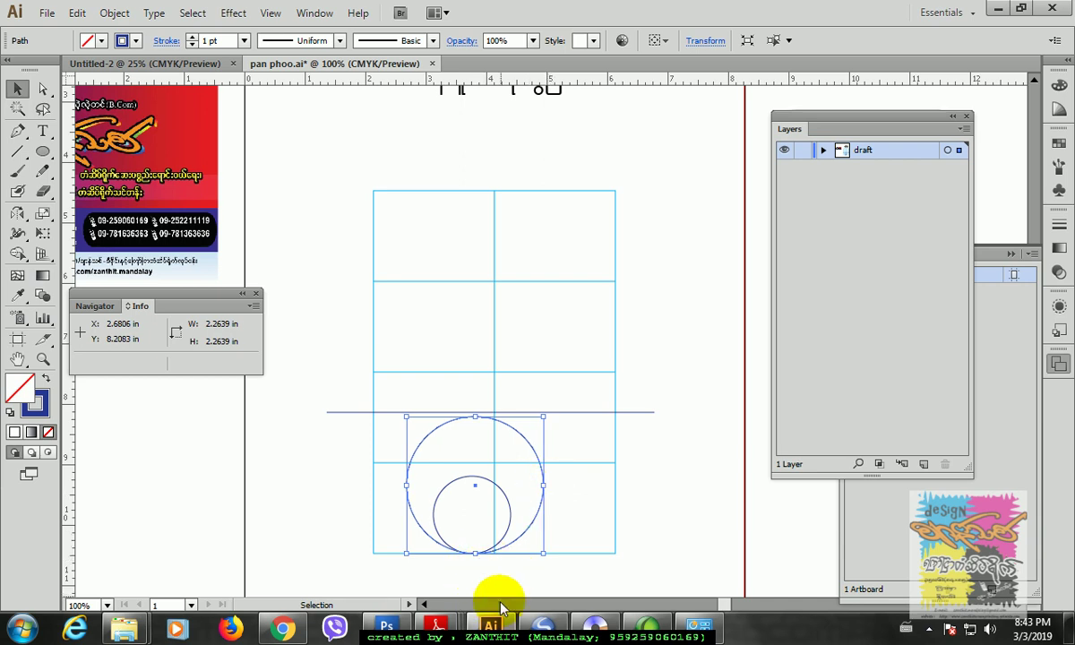
{"action": "left_click", "coordinate": [499, 571]}
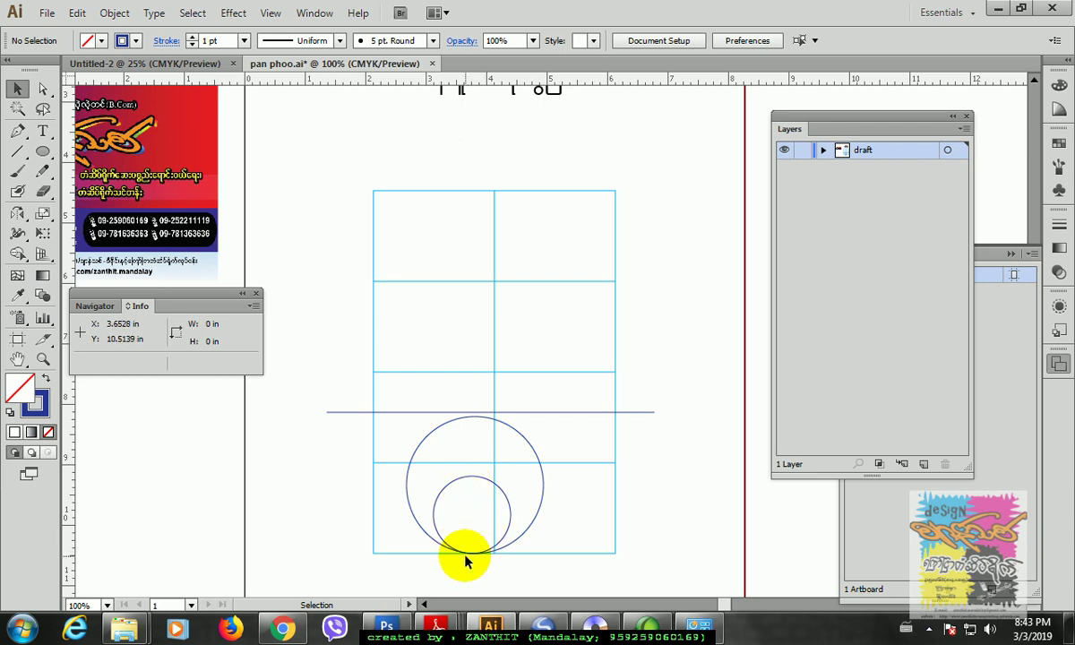
- Draw a small circle about 0.49 in across inside the upper right part of the inner circle
{"action": "left_click", "coordinate": [42, 151]}
{"action": "left_click_drag", "start_coordinate": [475, 485], "coordinate": [503, 508]}
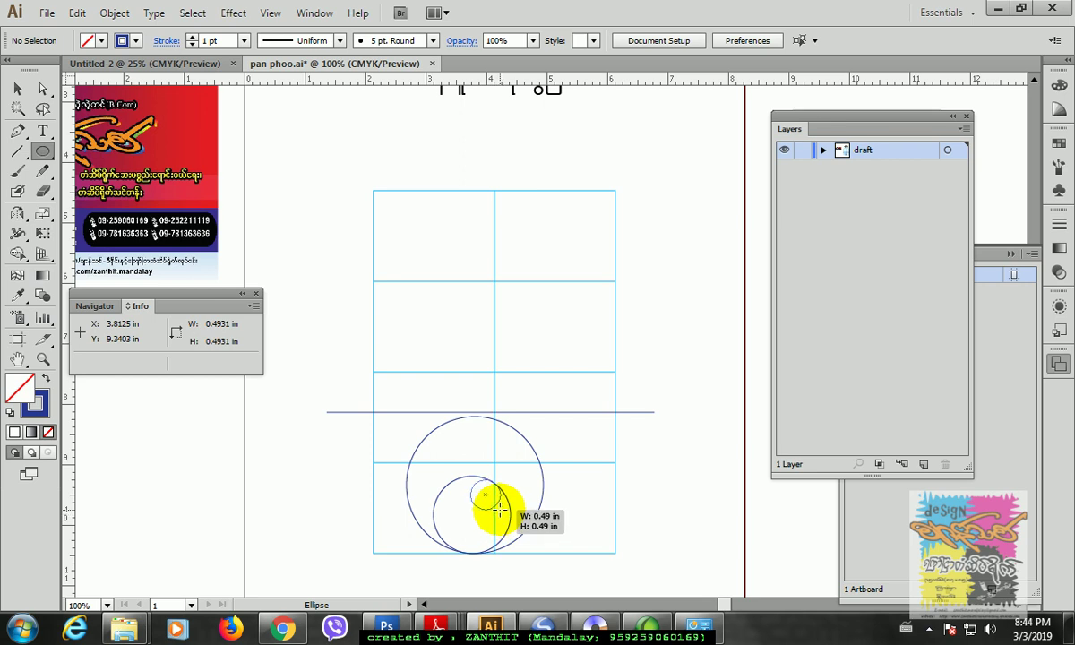
{"action": "left_click_drag", "start_coordinate": [500, 512], "coordinate": [502, 512]}
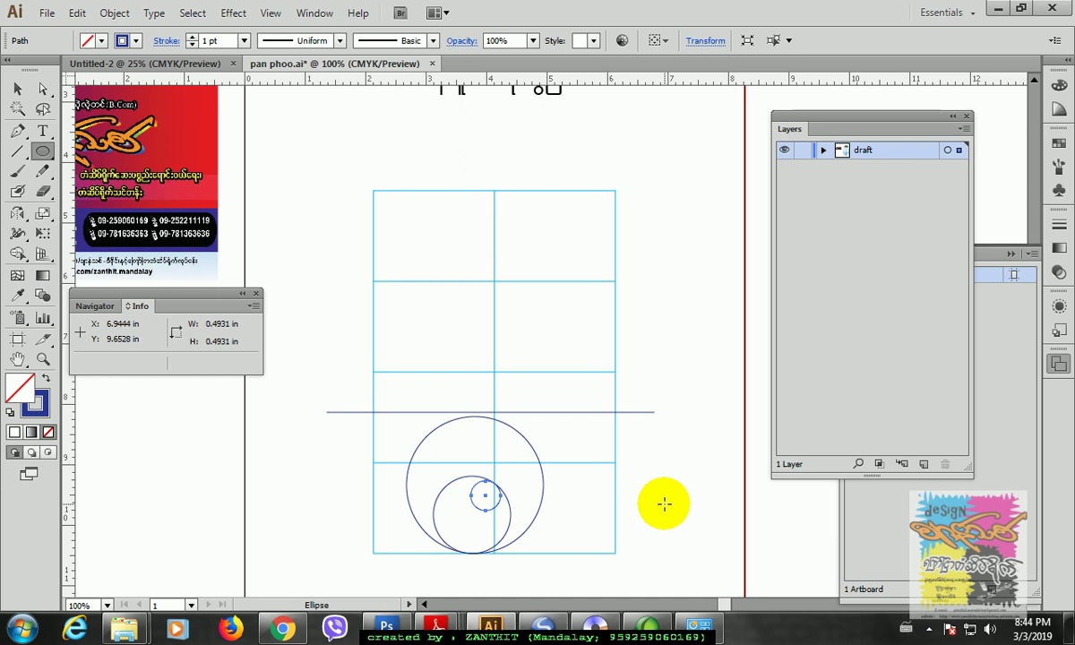
{"action": "left_click", "coordinate": [17, 88]}
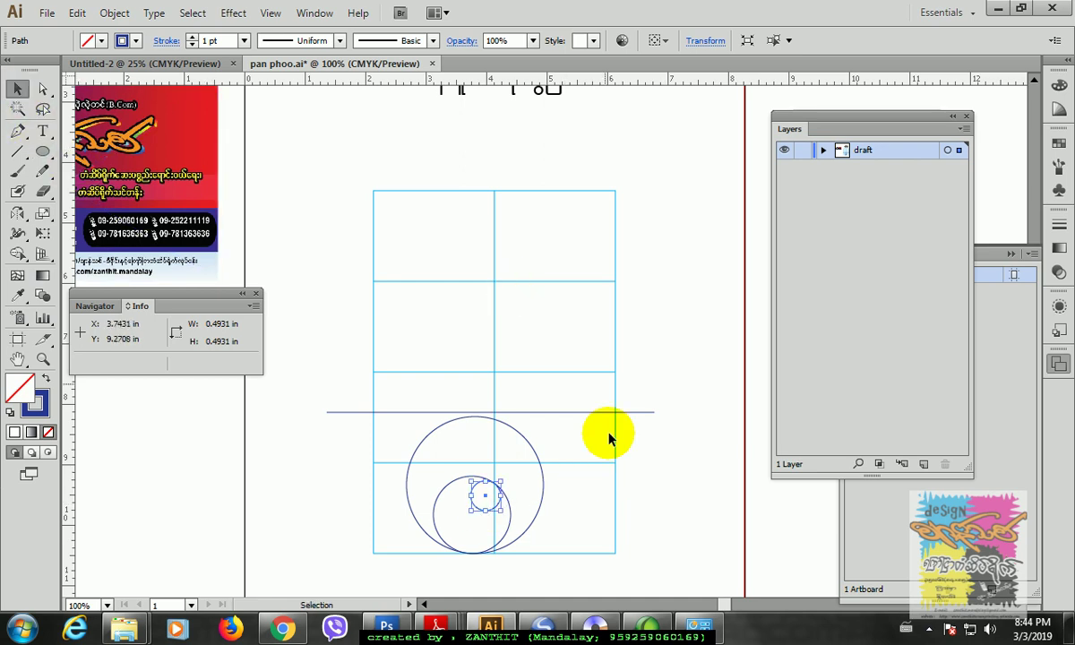
{"action": "left_click", "coordinate": [612, 472]}
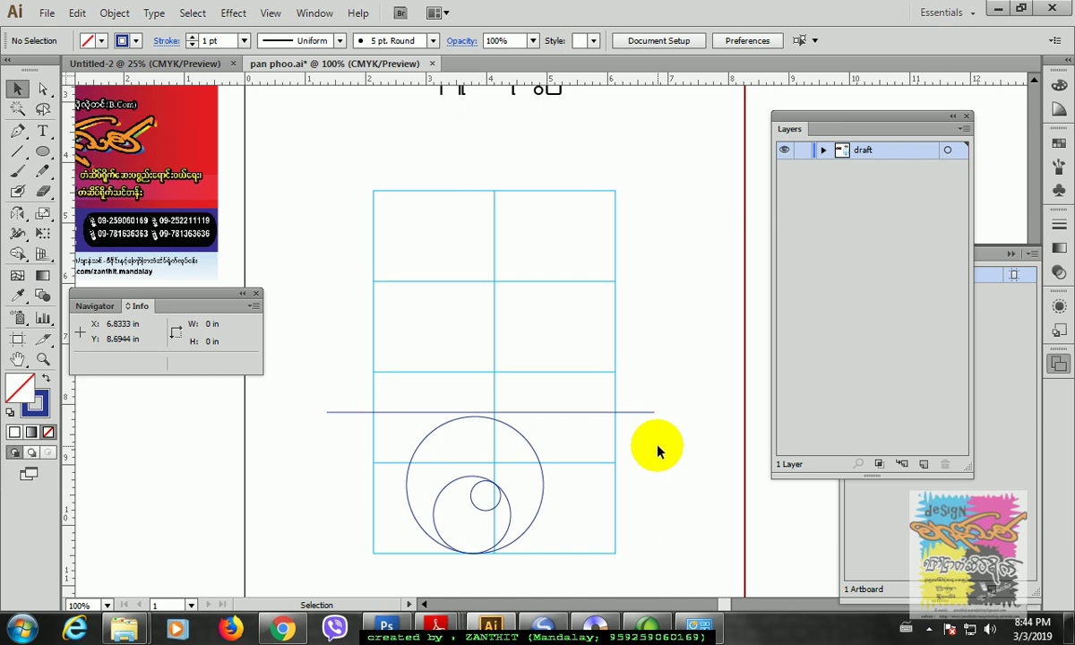
- Group the grid, the horizontal line and the three circles, and lock the draft layer
{"action": "left_click_drag", "start_coordinate": [315, 147], "coordinate": [666, 571]}
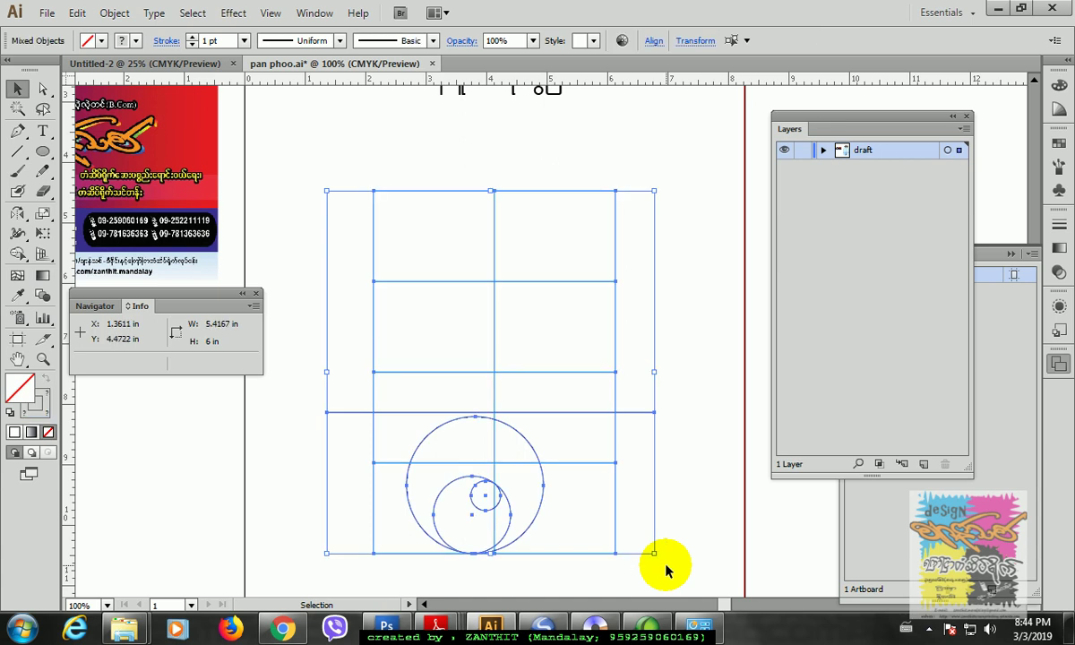
{"action": "key", "text": "ctrl+g"}
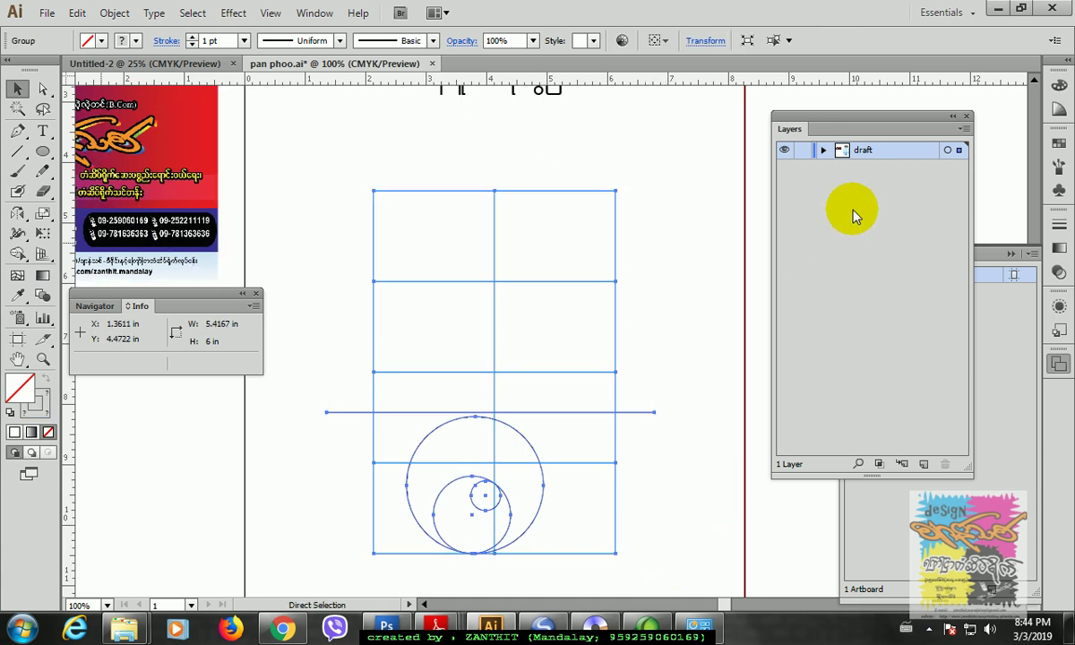
{"action": "left_click", "coordinate": [803, 151]}
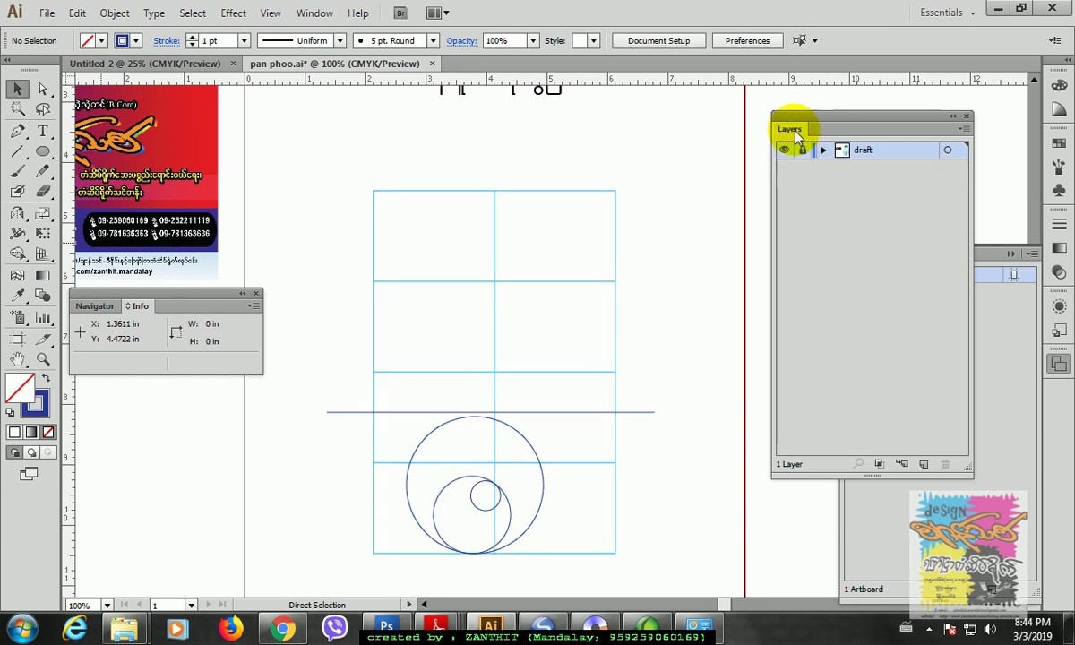
- On a new layer, draw a Pen curve from the top of the grid's centre line to its left edge at the horizontal line
{"action": "left_click", "coordinate": [924, 465]}
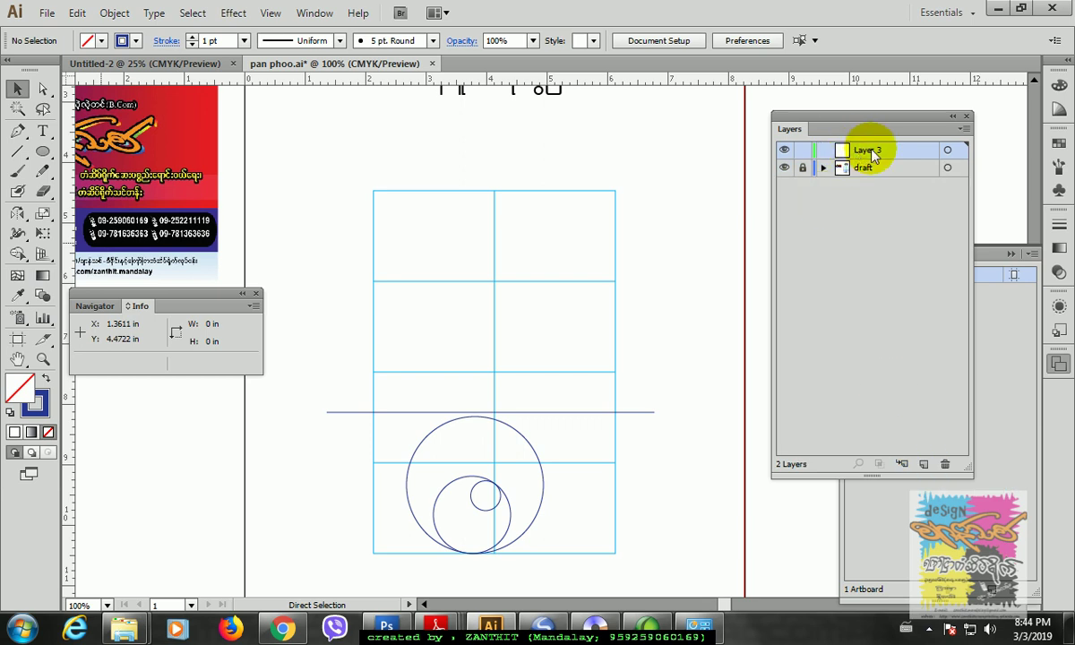
{"action": "left_click", "coordinate": [18, 131]}
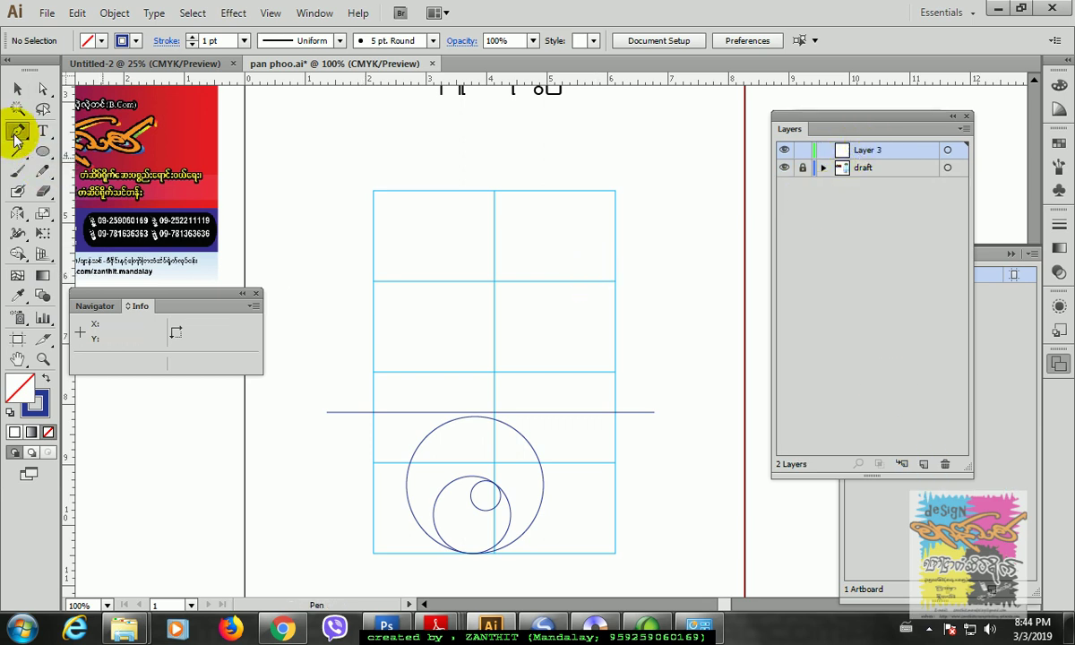
{"action": "left_click", "coordinate": [495, 192]}
{"action": "left_click_drag", "start_coordinate": [374, 412], "coordinate": [375, 553]}
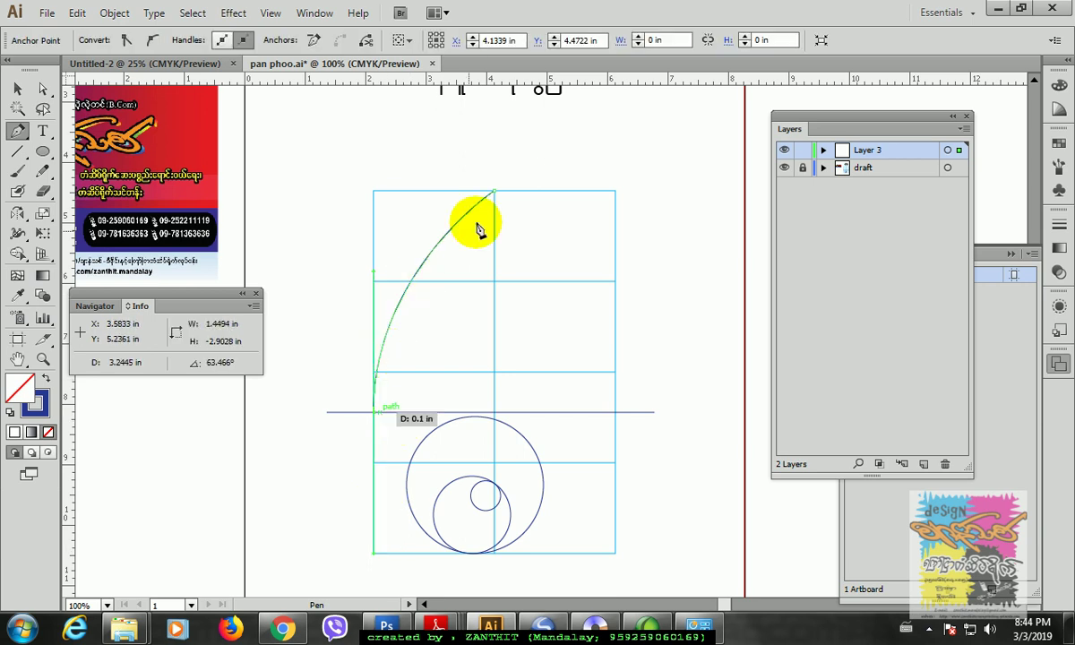
{"action": "left_click_drag", "start_coordinate": [409, 319], "coordinate": [386, 401]}
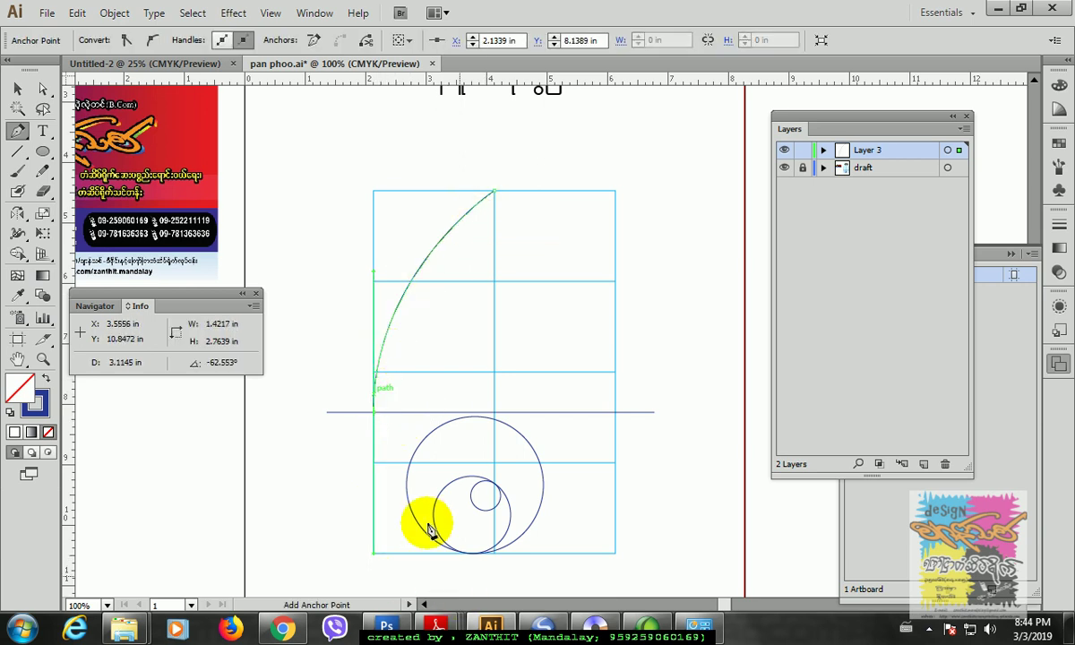
- Continue the Pen curve through the circles' shared bottom point and end it on the inner circle's lower right side
{"action": "left_click", "coordinate": [472, 557]}
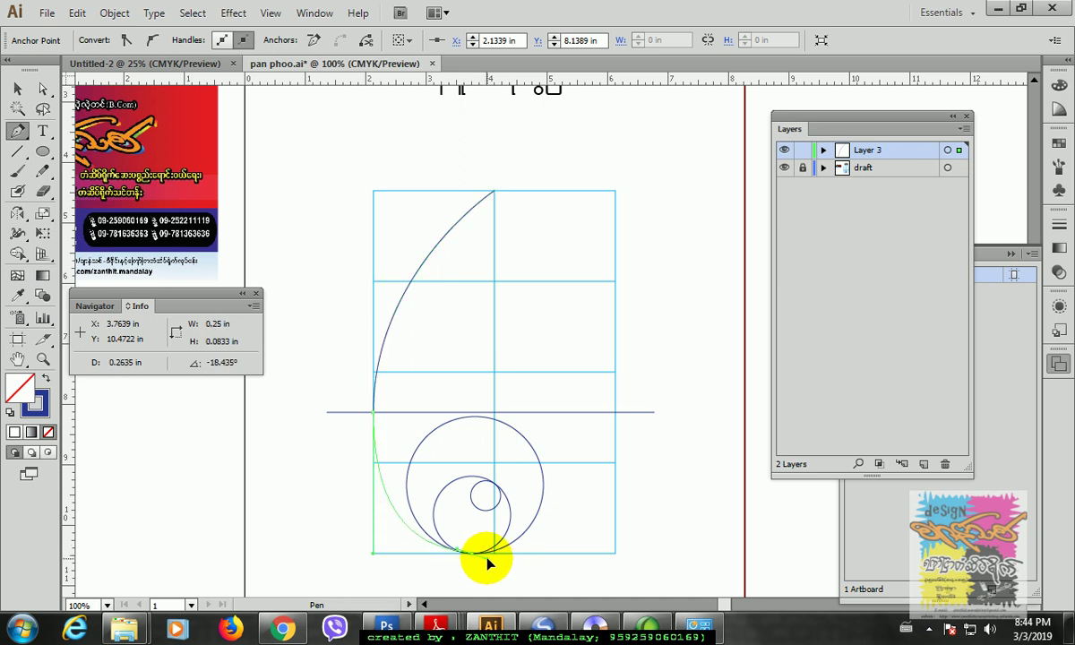
{"action": "key", "text": "shift"}
{"action": "left_click_drag", "start_coordinate": [488, 560], "coordinate": [519, 588]}
{"action": "key", "text": "ctrl+plus"}
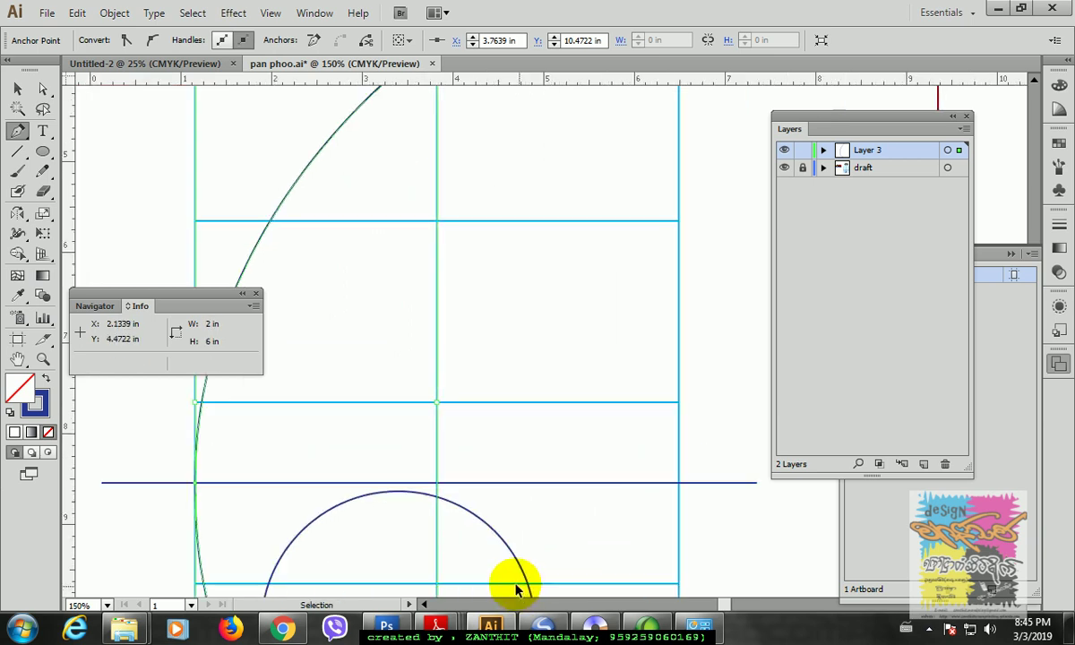
{"action": "left_click_drag", "start_coordinate": [499, 546], "coordinate": [559, 281]}
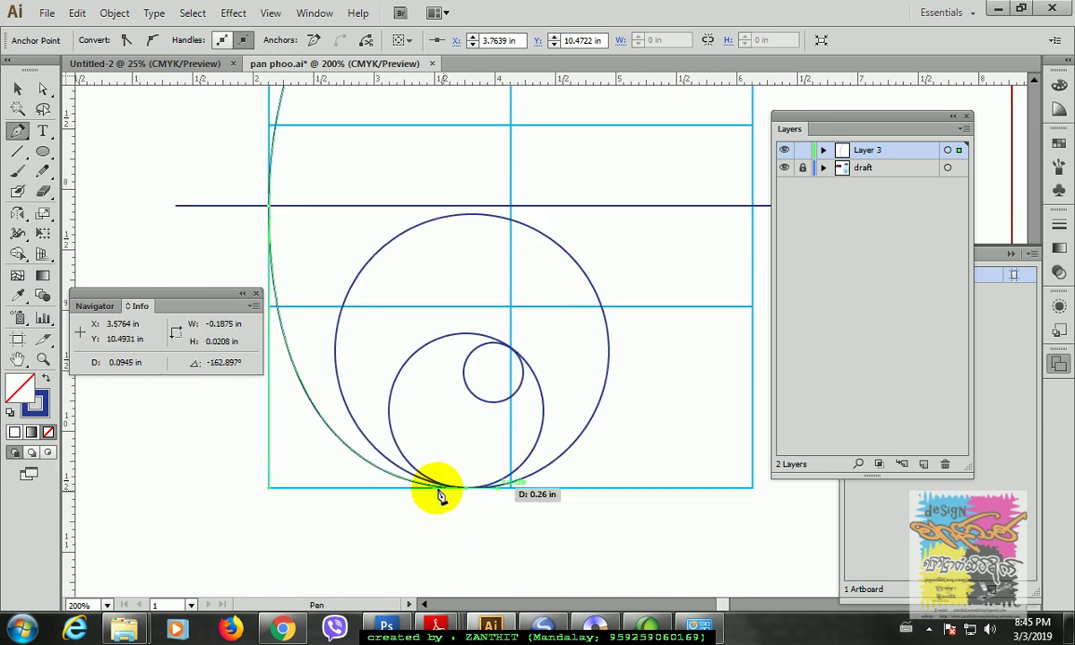
{"action": "left_click_drag", "start_coordinate": [479, 493], "coordinate": [538, 438]}
- Set the stroke of the drawn curve to black
{"action": "left_click", "coordinate": [18, 89]}
{"action": "left_click", "coordinate": [277, 116]}
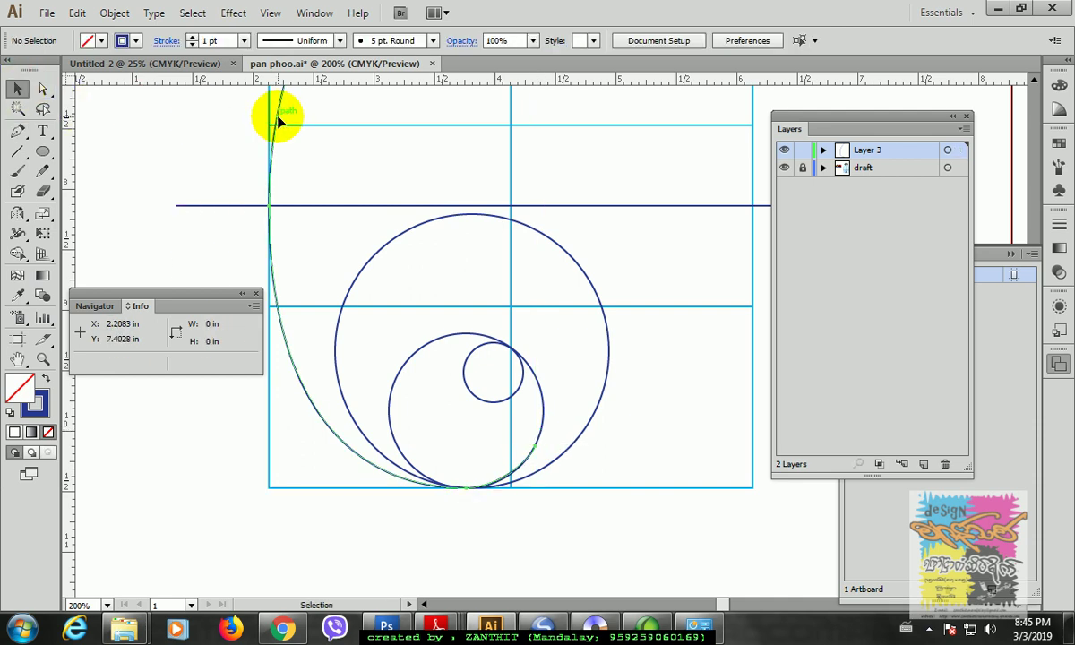
{"action": "left_click", "coordinate": [274, 117]}
{"action": "left_click", "coordinate": [136, 40]}
{"action": "left_click", "coordinate": [45, 70]}
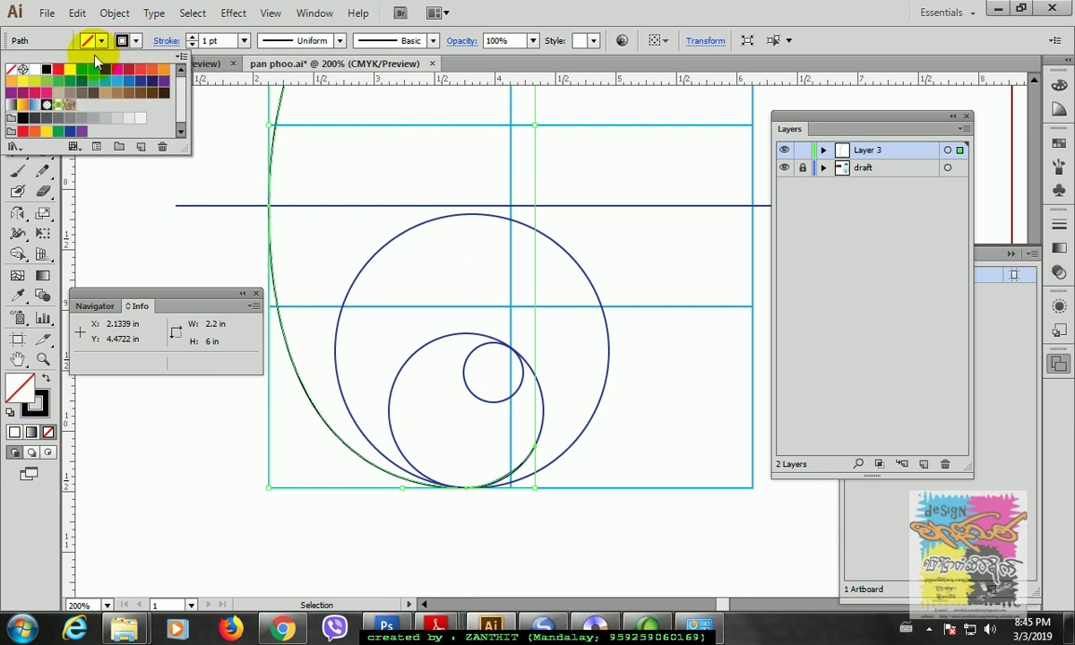
- Set the stroke weight of the drawn curve to 2 pt and deselect it
{"action": "left_click", "coordinate": [191, 37]}
{"action": "left_click", "coordinate": [191, 37]}
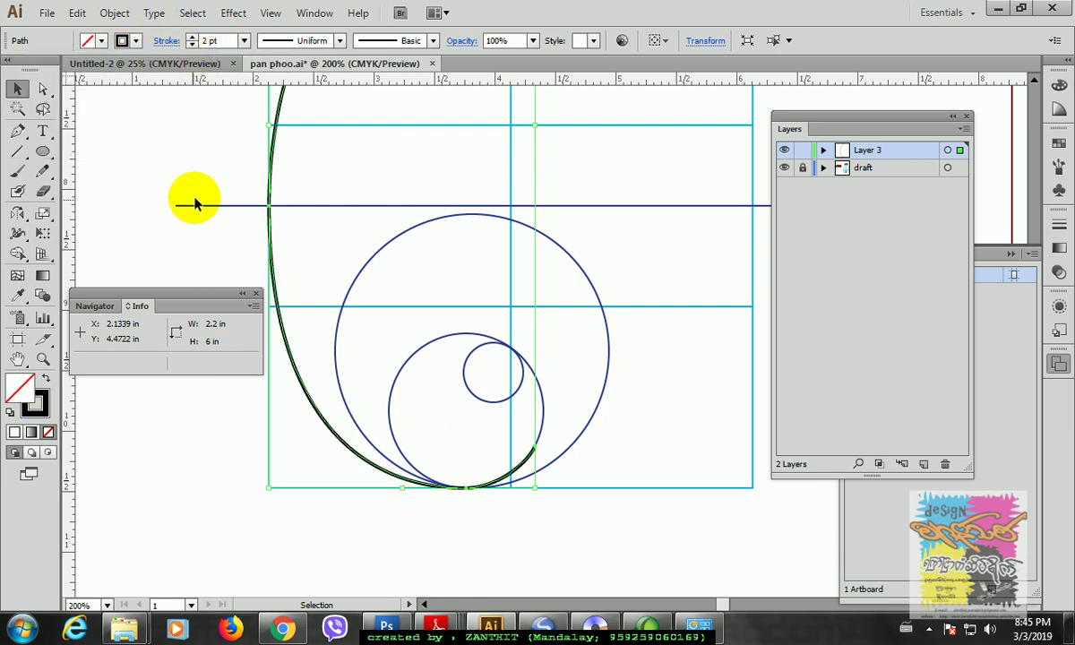
{"action": "left_click", "coordinate": [229, 260]}
- Extend the Pen curve up the inner circle's right side to the smallest circle's top, and adjust the end anchor and its handle
{"action": "left_click_drag", "start_coordinate": [371, 518], "coordinate": [378, 555]}
{"action": "left_click", "coordinate": [17, 130]}
{"action": "left_click_drag", "start_coordinate": [531, 490], "coordinate": [492, 380]}
{"action": "left_click_drag", "start_coordinate": [439, 354], "coordinate": [418, 350]}
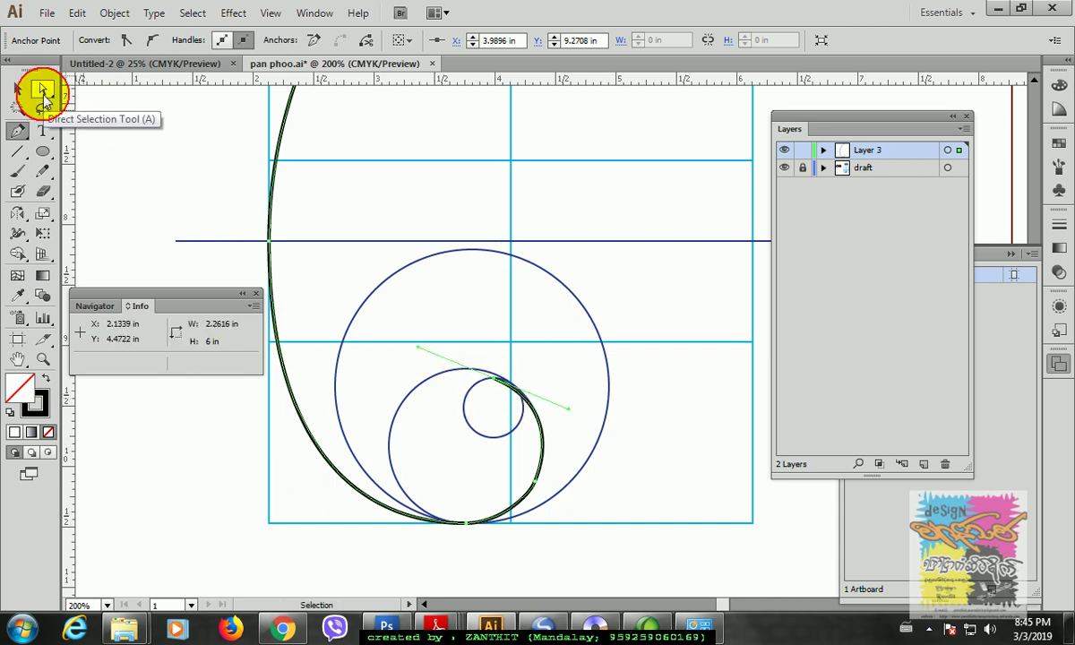
{"action": "left_click", "coordinate": [23, 132]}
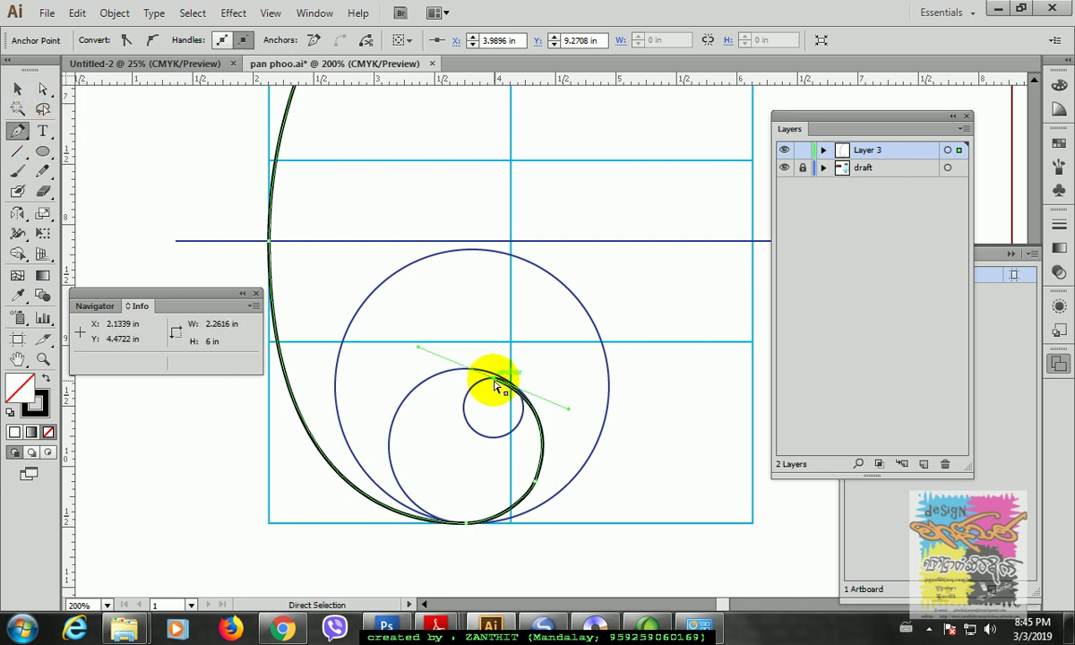
{"action": "left_click_drag", "start_coordinate": [498, 385], "coordinate": [504, 383]}
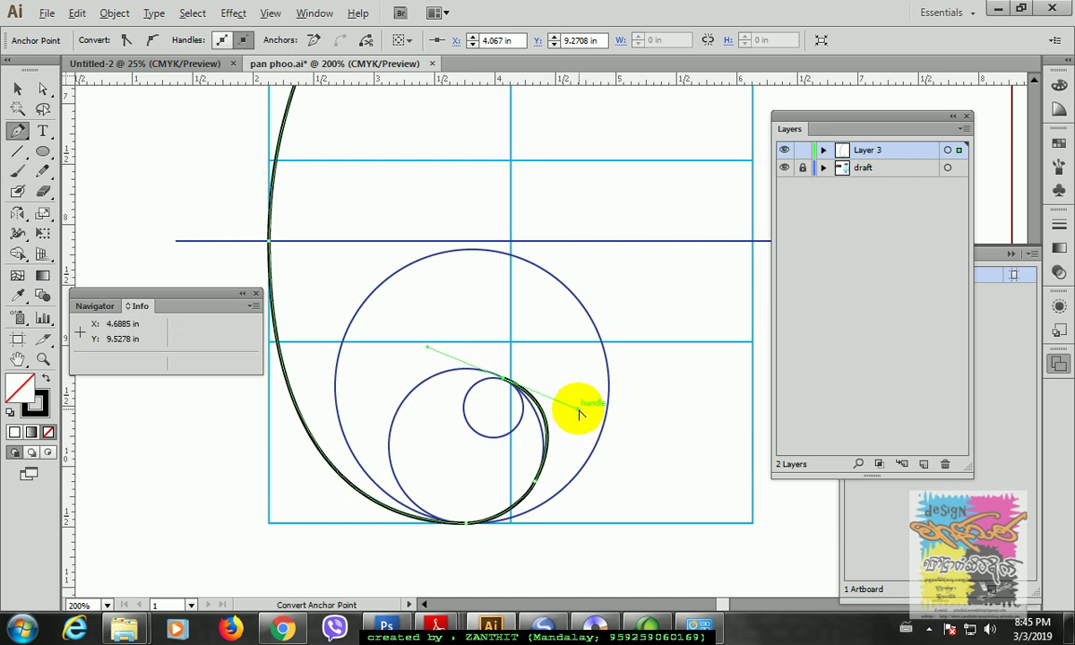
{"action": "left_click_drag", "start_coordinate": [576, 416], "coordinate": [571, 432]}
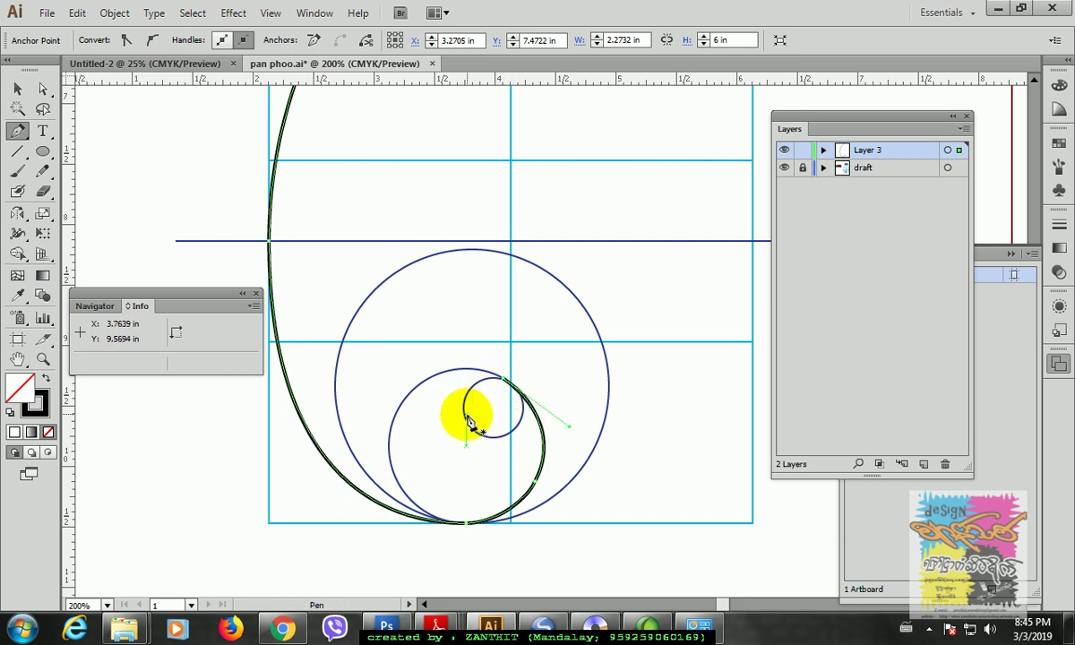
- Continue the Pen curve around the left side of the smallest circle, ending the curl at the circle's bottom
{"action": "mouse_move", "coordinate": [465, 415]}
{"action": "left_mouse_down"}
{"action": "mouse_move", "coordinate": [471, 464]}
{"action": "mouse_move", "coordinate": [499, 389]}
{"action": "mouse_move", "coordinate": [492, 422]}
{"action": "mouse_move", "coordinate": [508, 444]}
{"action": "mouse_move", "coordinate": [472, 443]}
{"action": "left_mouse_up"}
{"action": "key", "text": "ctrl+z"}
{"action": "left_click", "coordinate": [502, 378]}
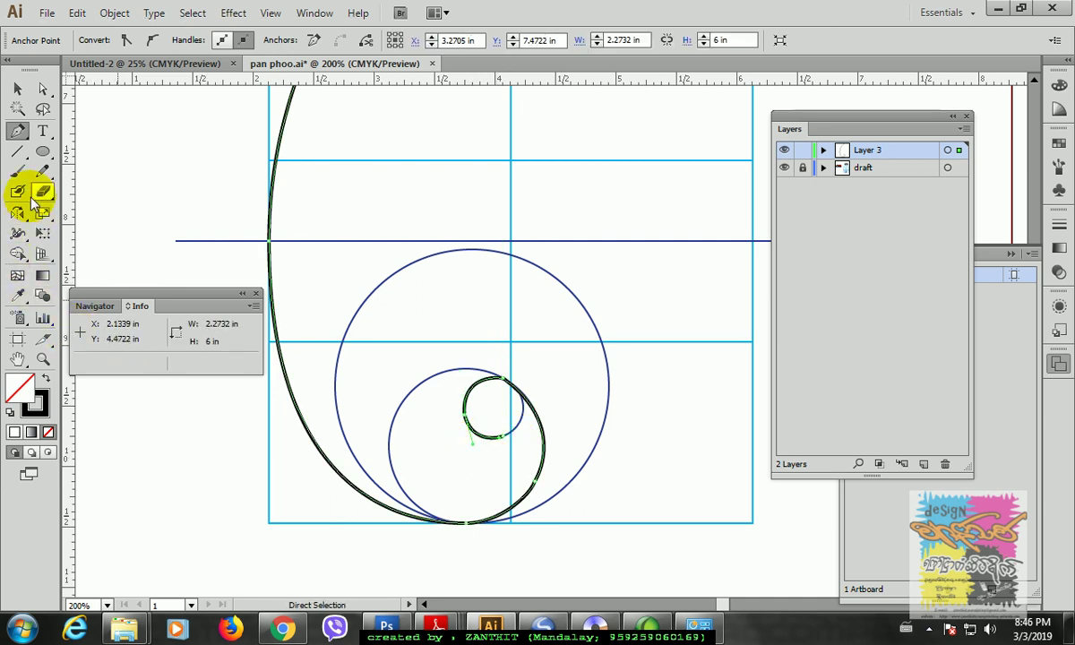
- Redraw the curve's right bend with the Pencil tool so it runs smoothly from the curl to the circles' bottom point
{"action": "left_click", "coordinate": [41, 177]}
{"action": "mouse_move", "coordinate": [492, 373]}
{"action": "left_mouse_down"}
{"action": "mouse_move", "coordinate": [541, 419]}
{"action": "mouse_move", "coordinate": [543, 474]}
{"action": "mouse_move", "coordinate": [533, 400]}
{"action": "mouse_move", "coordinate": [550, 473]}
{"action": "mouse_move", "coordinate": [542, 484]}
{"action": "mouse_move", "coordinate": [541, 465]}
{"action": "mouse_move", "coordinate": [523, 496]}
{"action": "mouse_move", "coordinate": [461, 520]}
{"action": "left_mouse_up"}
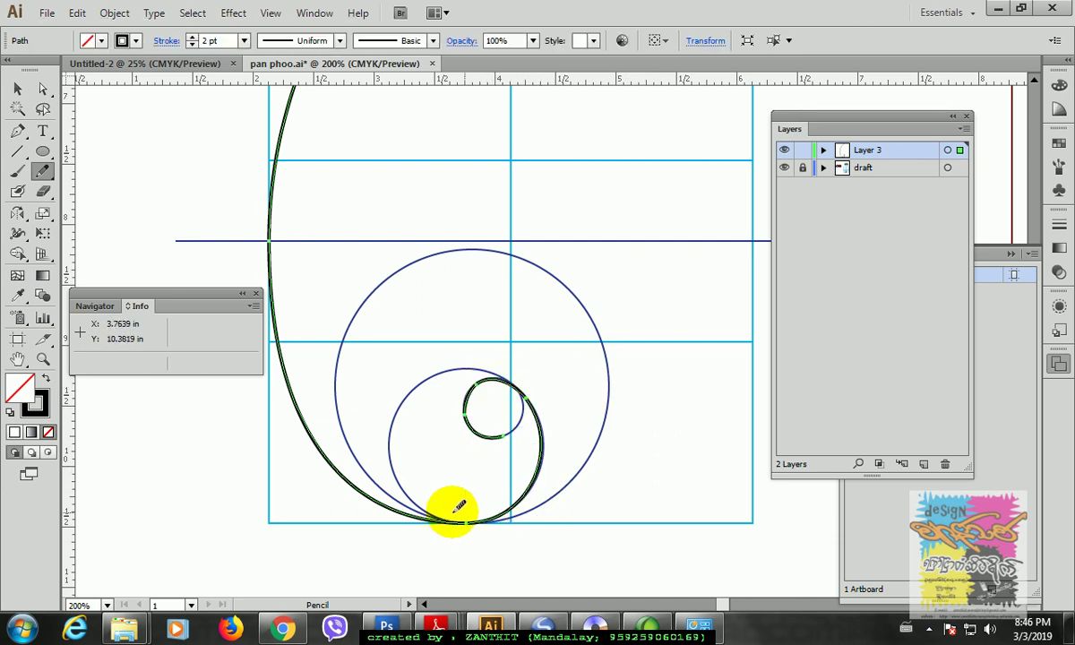
{"action": "left_click_drag", "start_coordinate": [547, 474], "coordinate": [471, 527]}
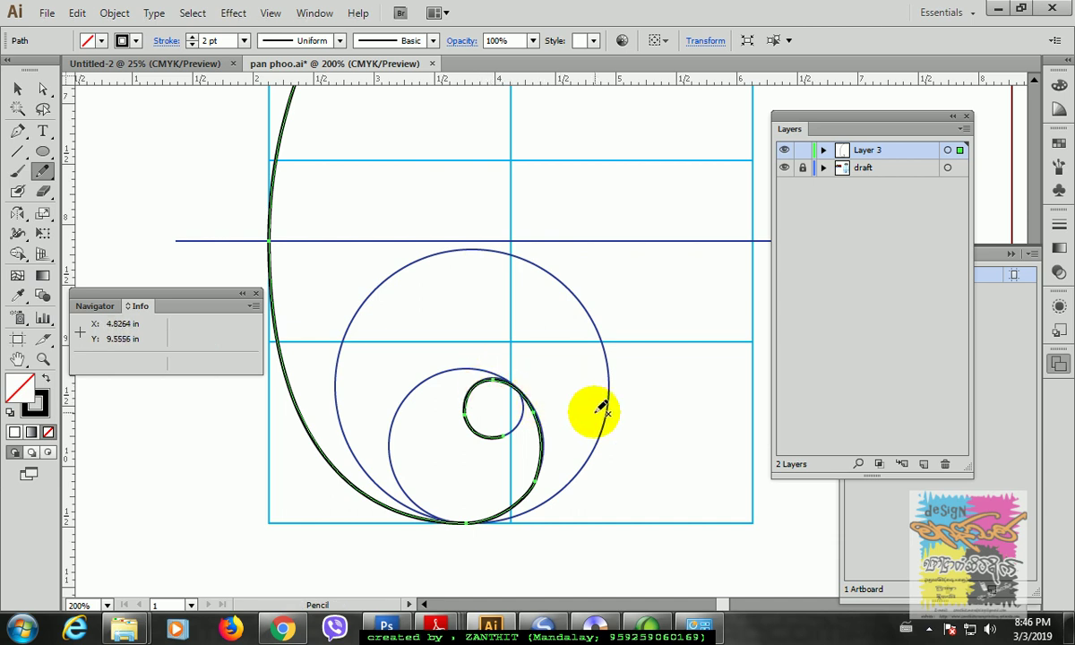
{"action": "left_click_drag", "start_coordinate": [538, 411], "coordinate": [469, 525]}
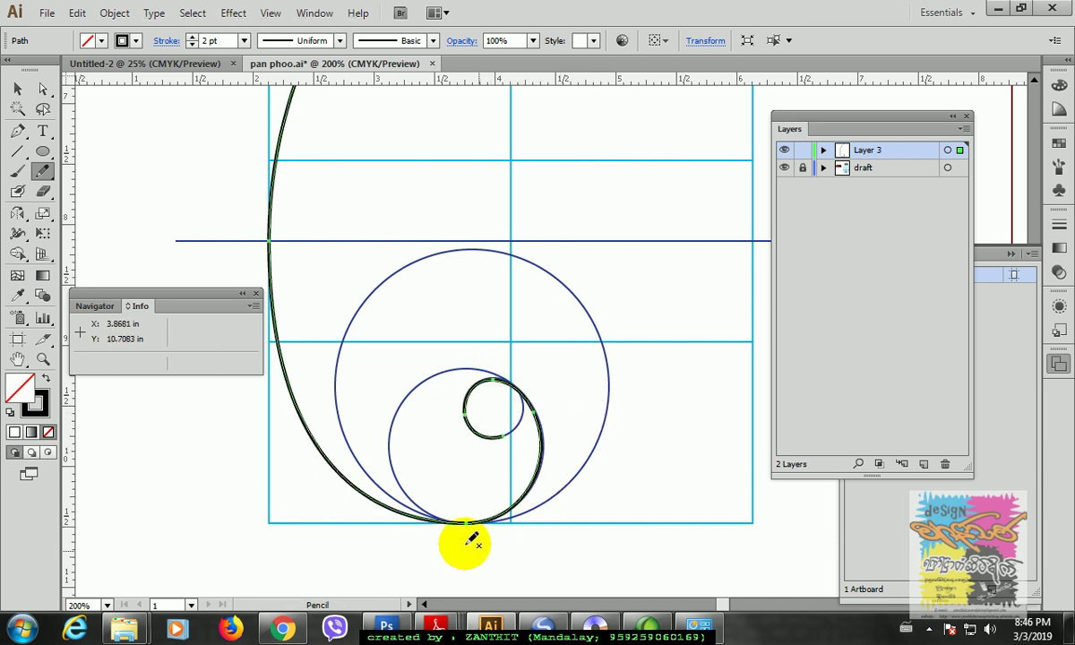
- Start a separate Pen curve near the circles' bottom point and trace the largest circle's right side to its upper right
{"action": "left_click", "coordinate": [17, 131]}
{"action": "left_click", "coordinate": [622, 477], "text": "ctrl"}
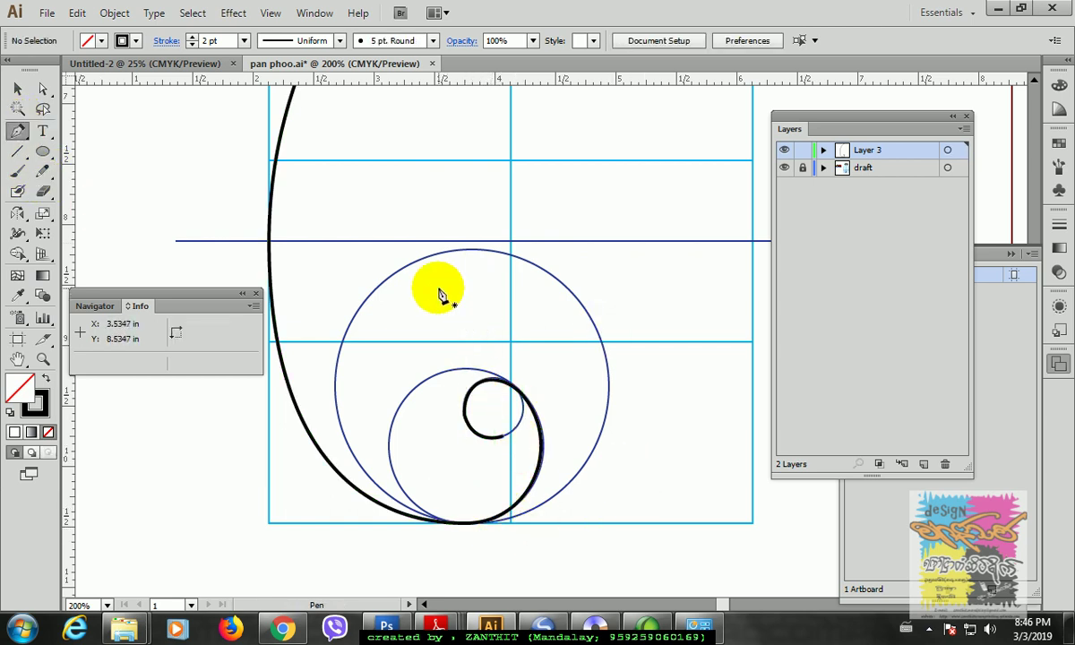
{"action": "left_click", "coordinate": [486, 527]}
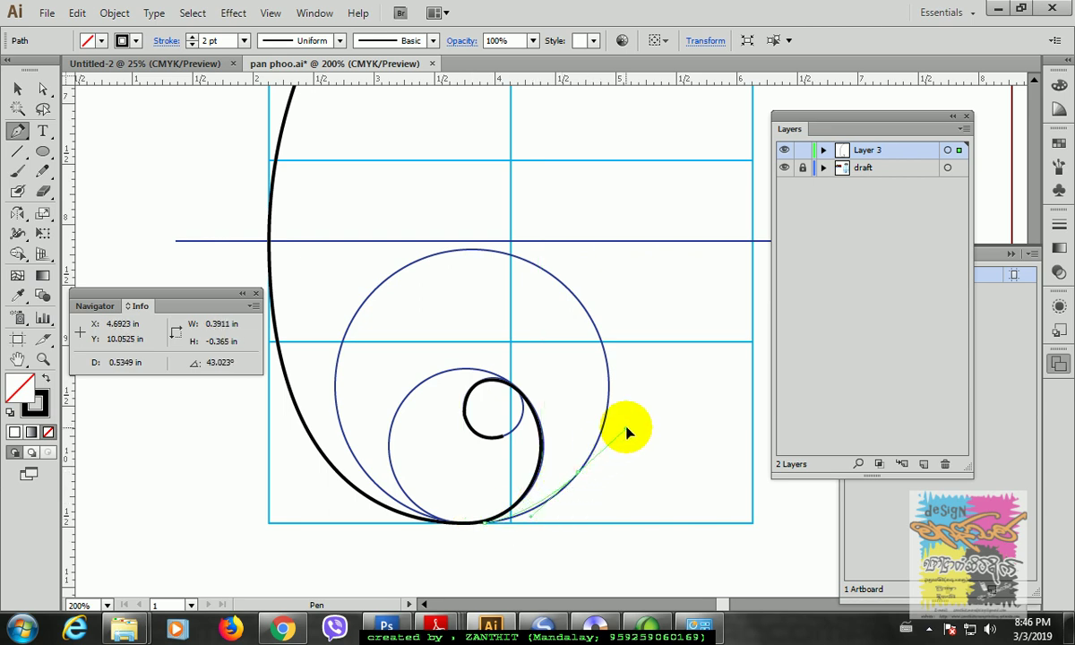
{"action": "left_click", "coordinate": [625, 427]}
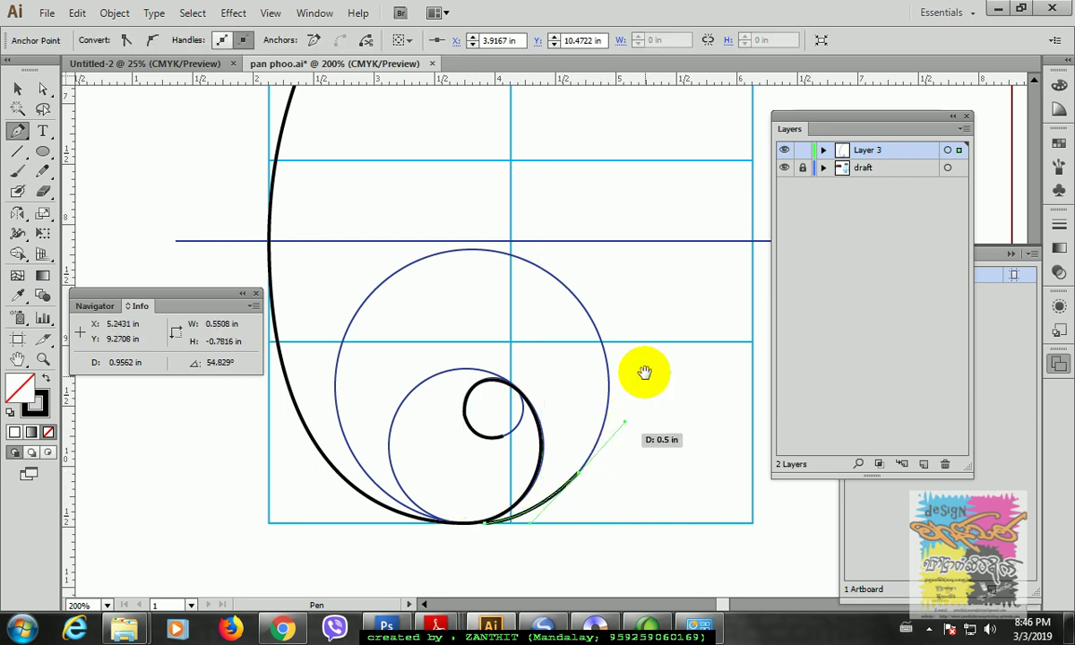
{"action": "left_click_drag", "start_coordinate": [643, 372], "coordinate": [653, 447]}
{"action": "left_click_drag", "start_coordinate": [586, 370], "coordinate": [540, 329]}
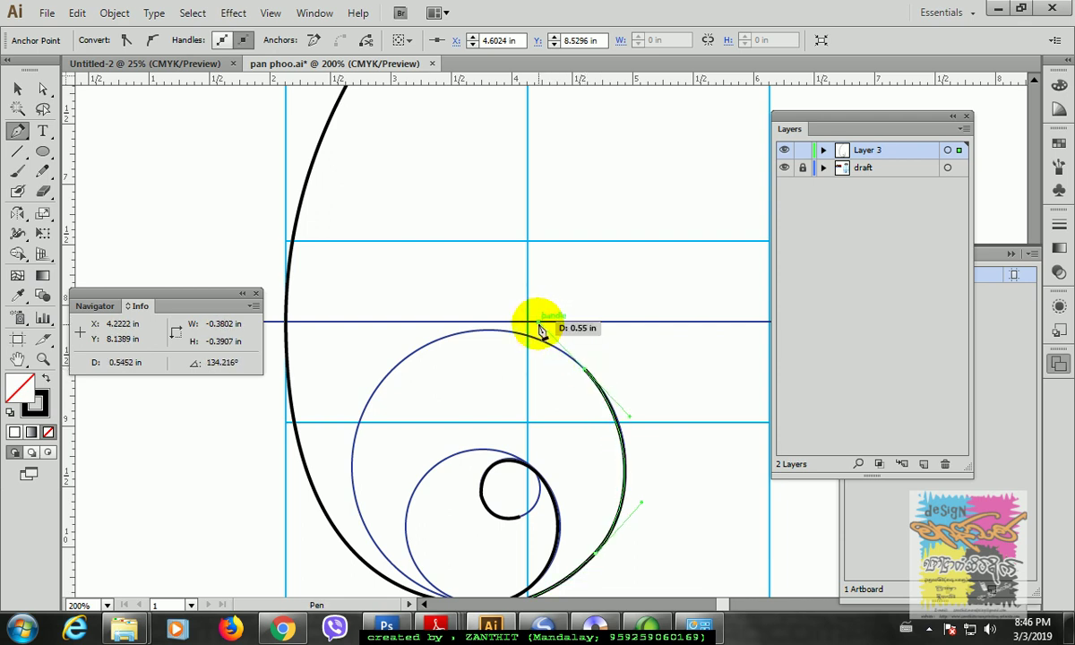
- Continue the second Pen curve over the horizontal line in an S shape and end it on the left outer curve
{"action": "key", "text": "space"}
{"action": "left_click_drag", "start_coordinate": [502, 373], "coordinate": [561, 401]}
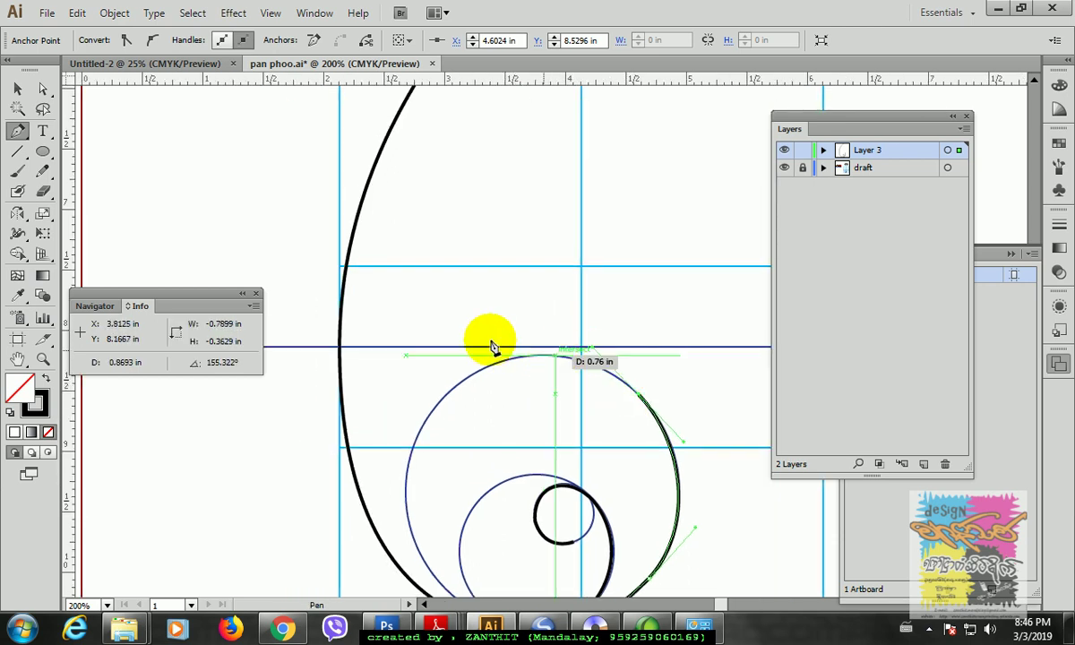
{"action": "left_click_drag", "start_coordinate": [438, 314], "coordinate": [381, 278]}
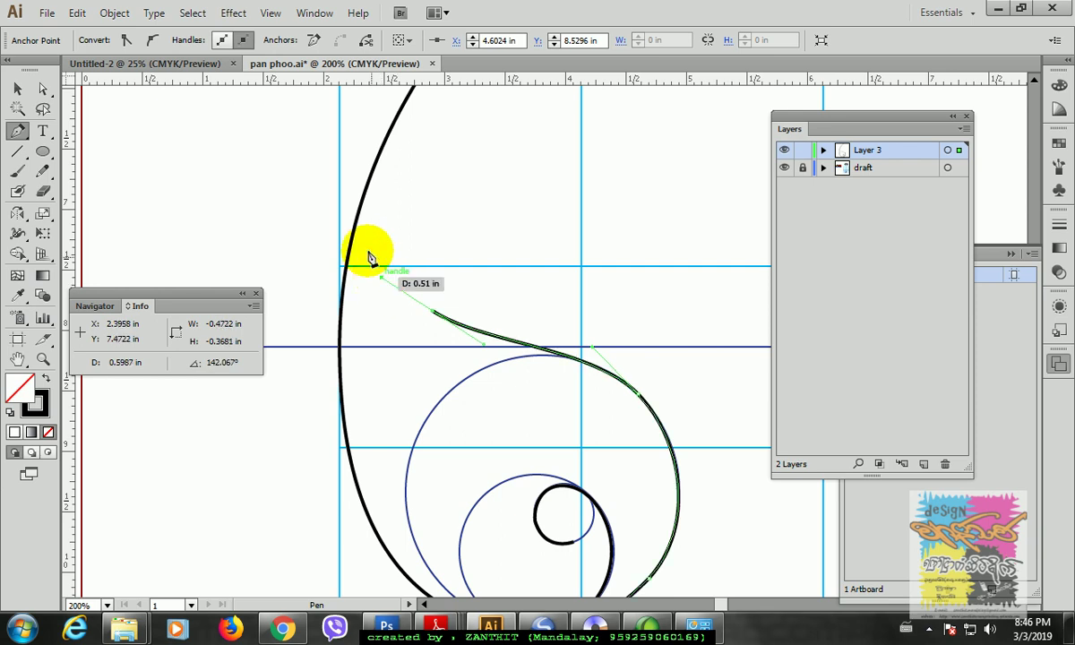
{"action": "left_click", "coordinate": [364, 199]}
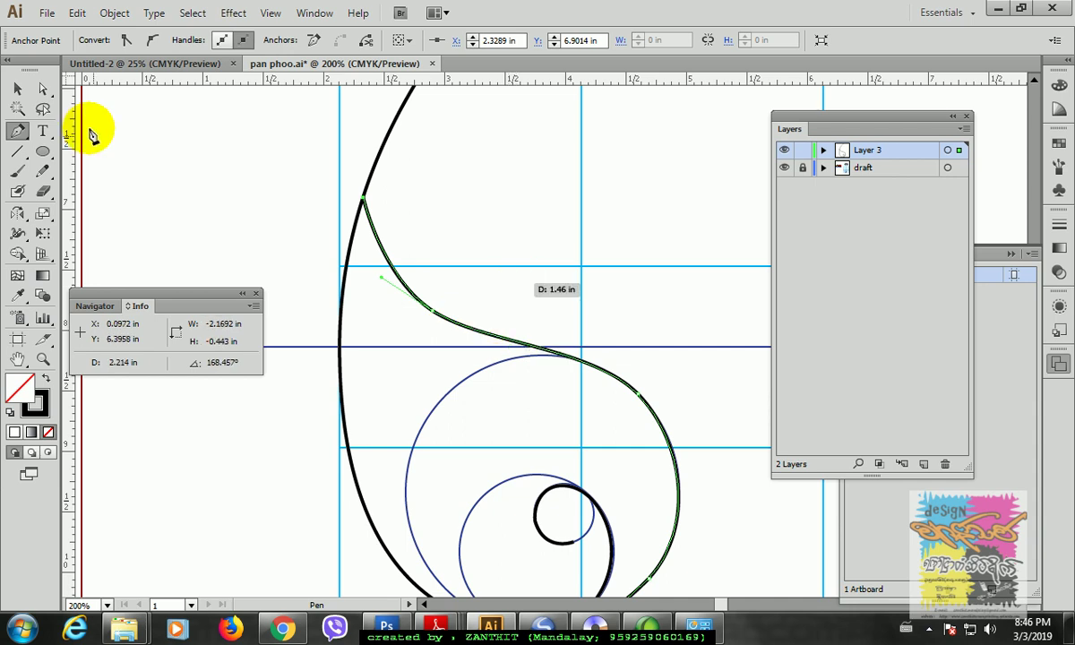
- Move the S-curve's upper anchor slightly up and to the right, adjust its direction handle, and deselect the curve
{"action": "left_click", "coordinate": [42, 86]}
{"action": "left_click", "coordinate": [423, 276]}
{"action": "left_click", "coordinate": [437, 314]}
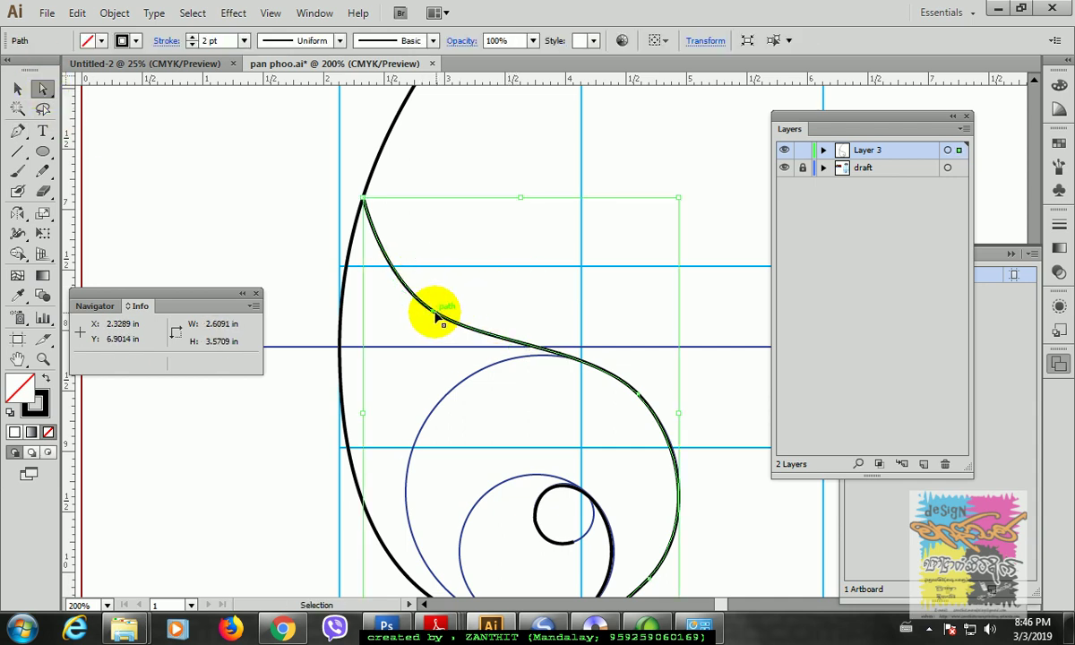
{"action": "mouse_move", "coordinate": [437, 315]}
{"action": "left_mouse_down"}
{"action": "mouse_move", "coordinate": [463, 314]}
{"action": "mouse_move", "coordinate": [439, 316]}
{"action": "mouse_move", "coordinate": [439, 305]}
{"action": "left_mouse_up"}
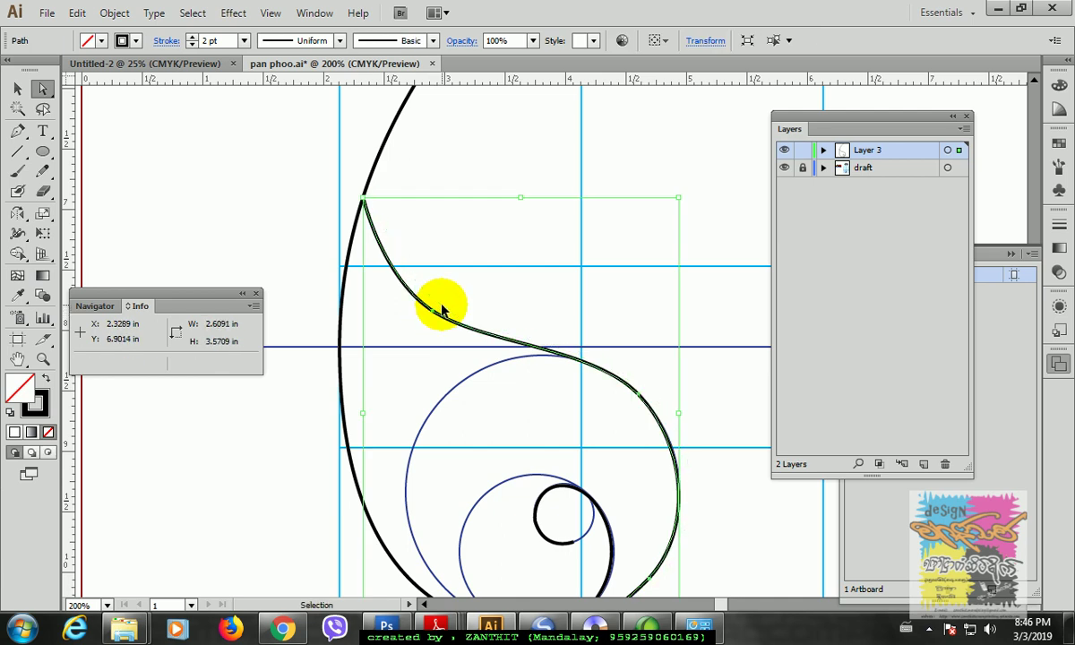
{"action": "key", "text": "a"}
{"action": "left_click", "coordinate": [414, 324]}
{"action": "left_click_drag", "start_coordinate": [429, 315], "coordinate": [450, 309]}
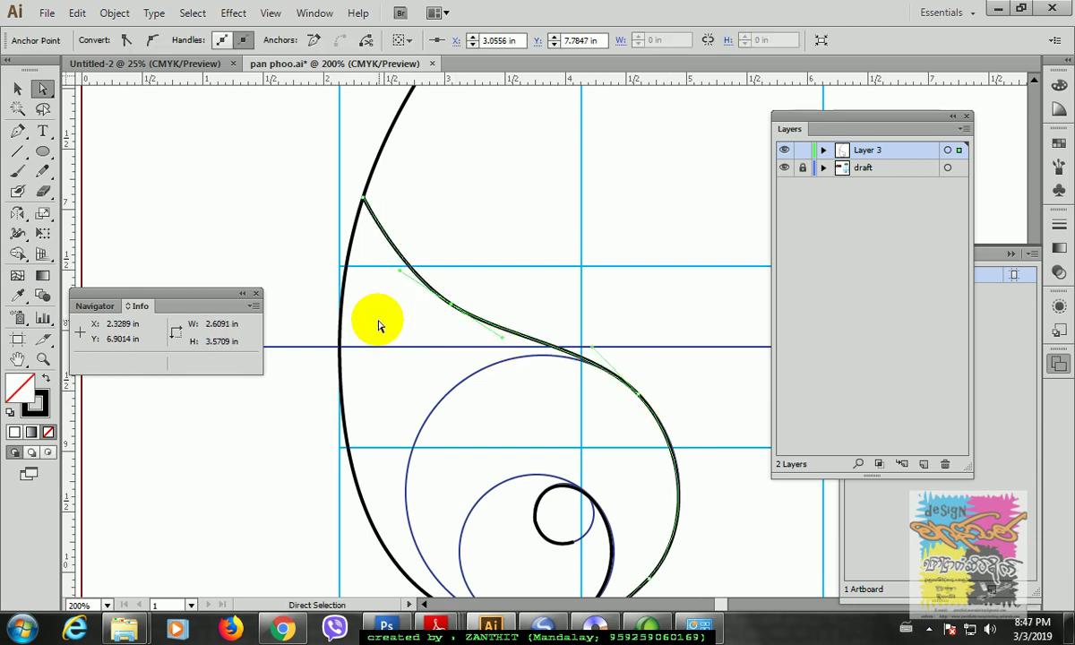
{"action": "mouse_move", "coordinate": [400, 274]}
{"action": "left_mouse_down"}
{"action": "mouse_move", "coordinate": [448, 273]}
{"action": "mouse_move", "coordinate": [392, 278]}
{"action": "left_mouse_up"}
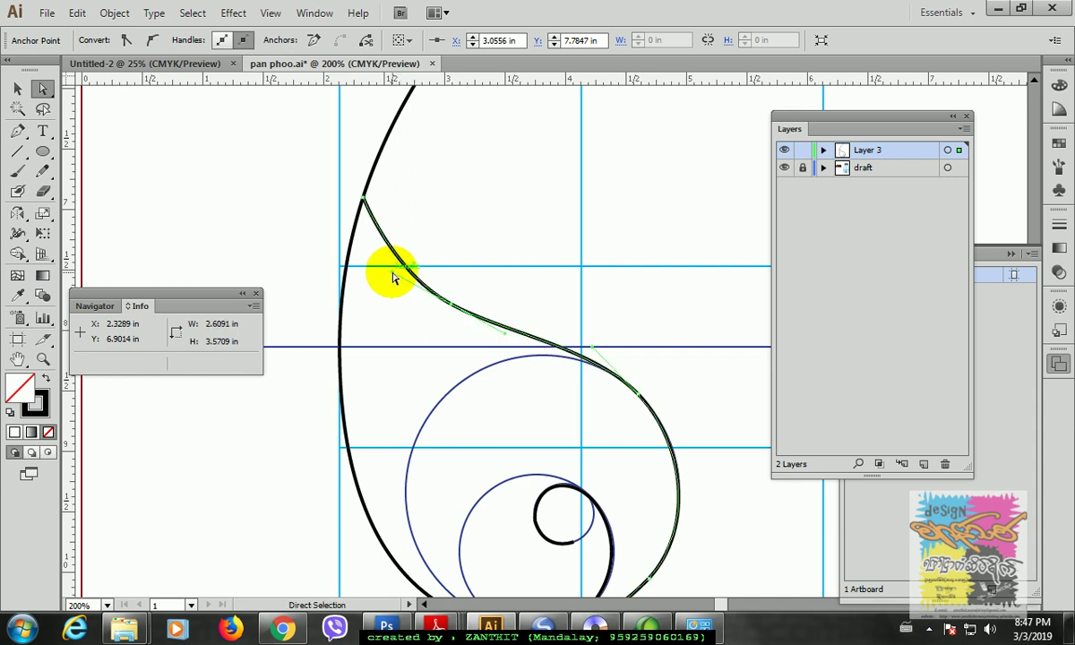
{"action": "left_click", "coordinate": [291, 206]}
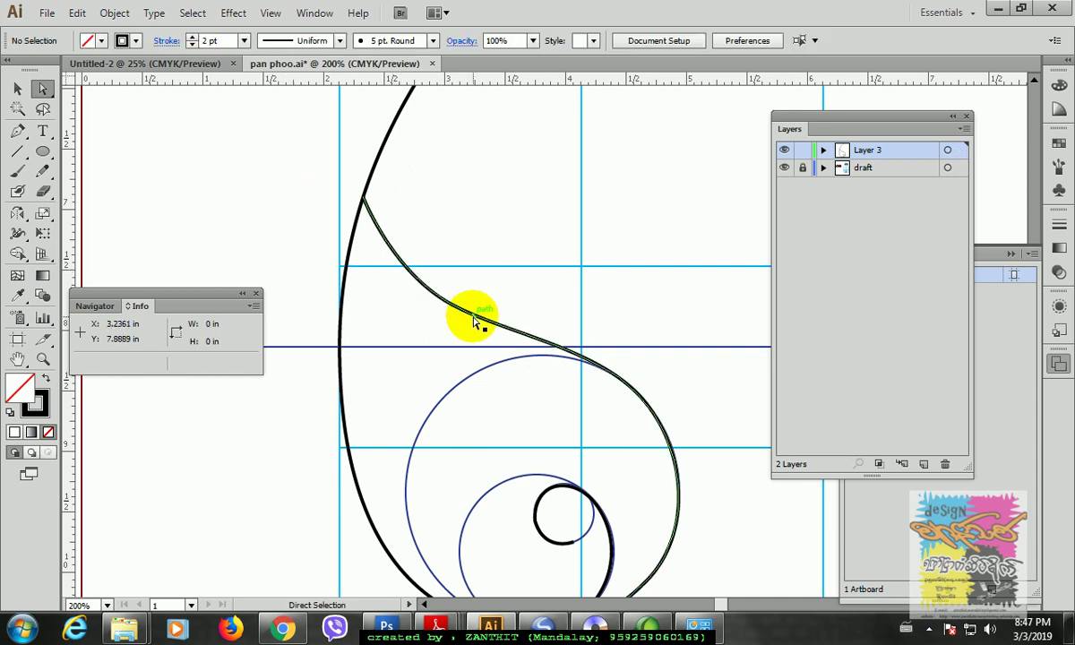
{"action": "key", "text": "ctrl+minus"}
{"action": "key", "text": "ctrl+z"}
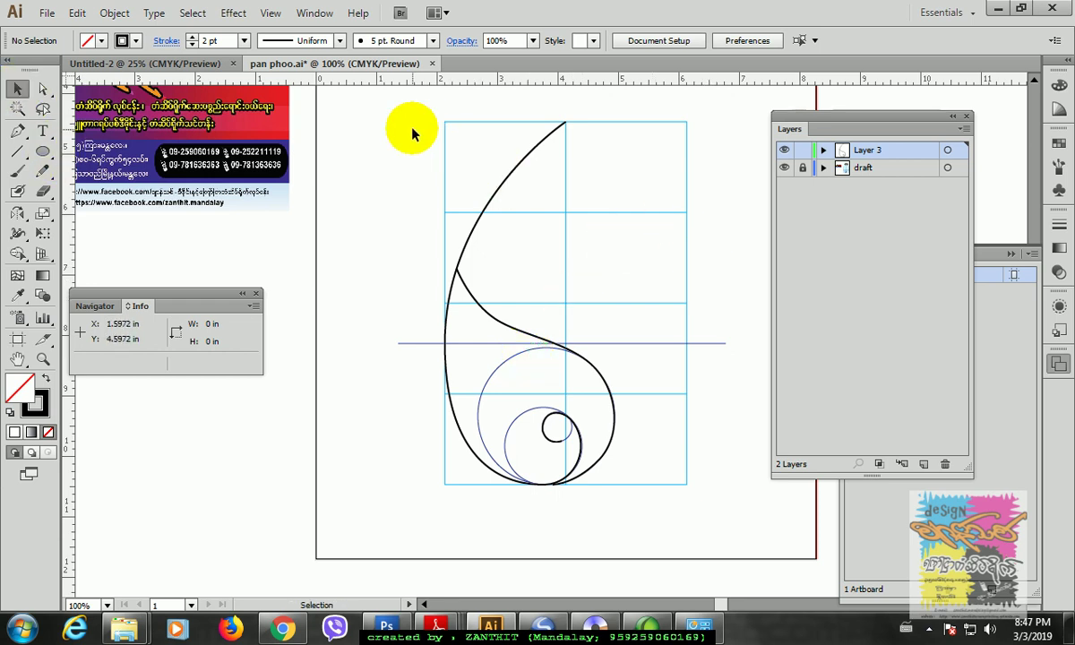
{"action": "left_click_drag", "start_coordinate": [399, 105], "coordinate": [633, 518]}
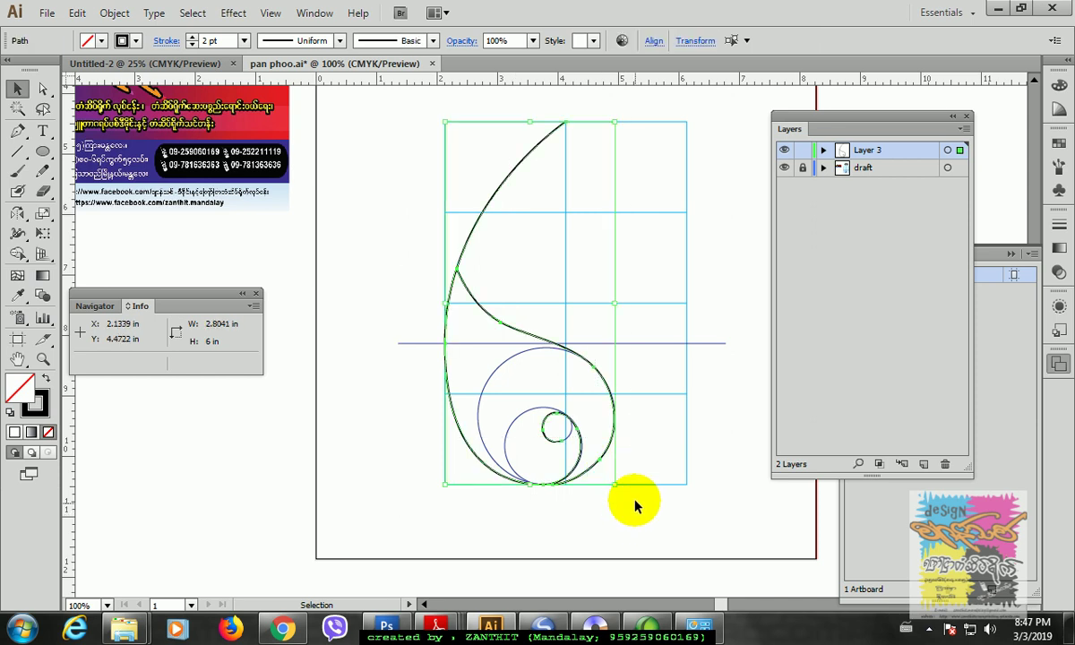
{"action": "key", "text": "a"}
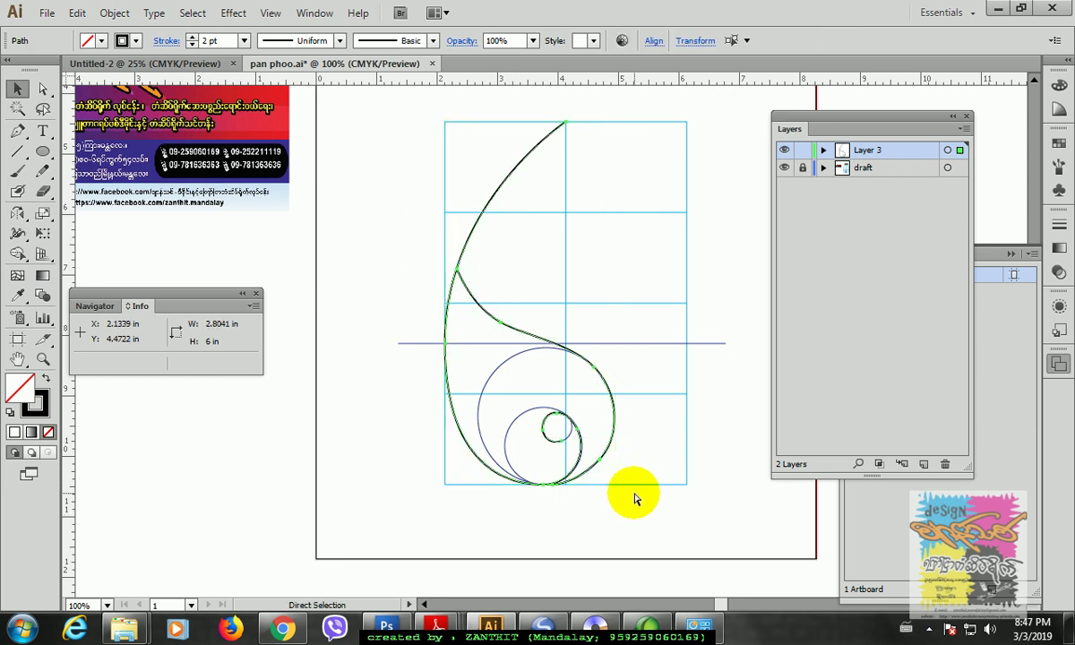
{"action": "left_click", "coordinate": [500, 323], "text": "ctrl"}
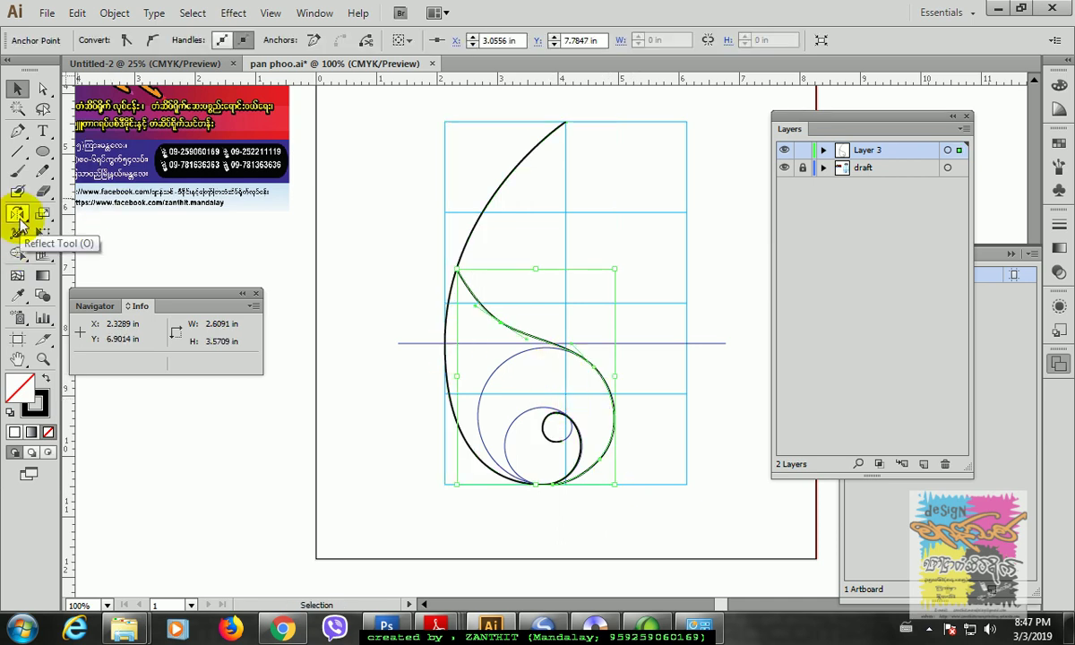
{"action": "left_click", "coordinate": [18, 215]}
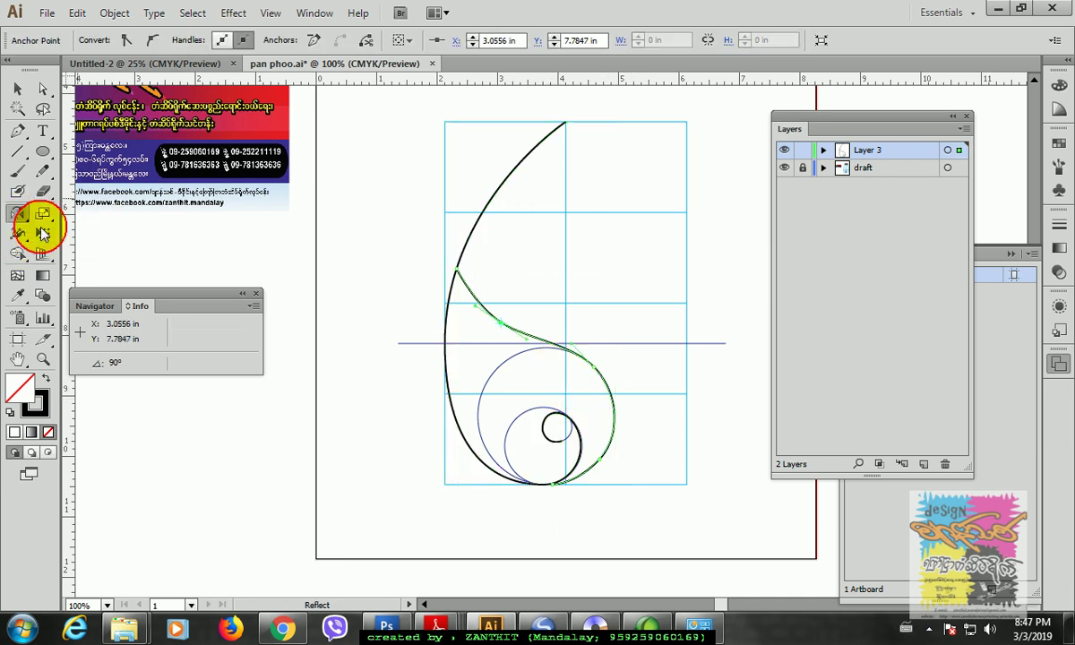
{"action": "left_click", "coordinate": [565, 274], "text": "alt"}
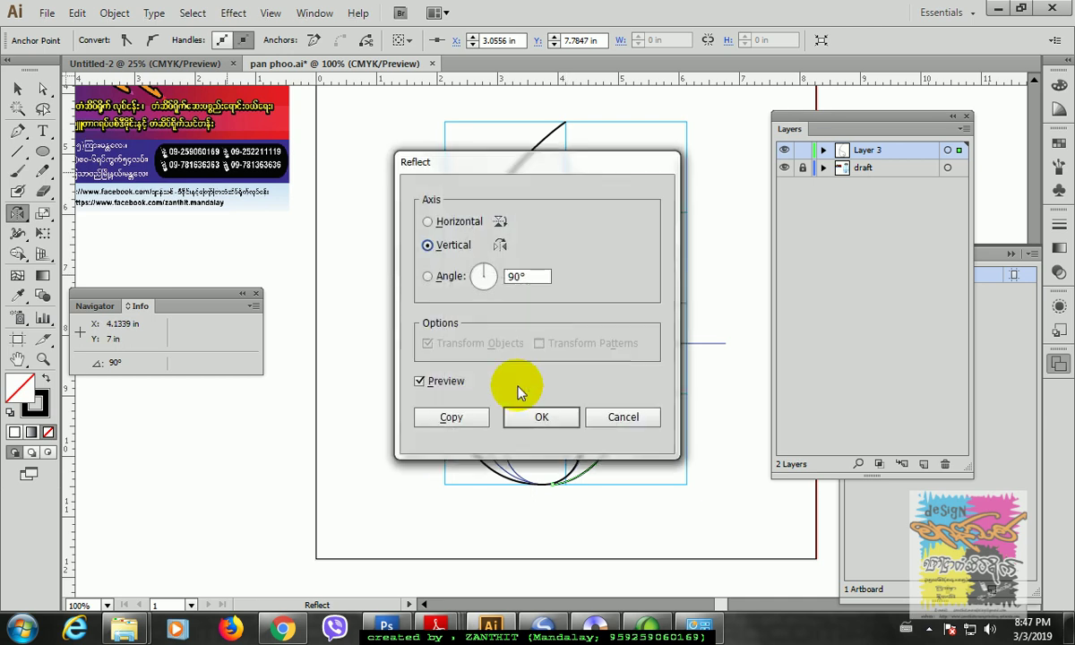
{"action": "left_click", "coordinate": [622, 418]}
- Select both black curves and reflect a copy of them vertically across the grid's centre line
{"action": "left_click", "coordinate": [20, 91]}
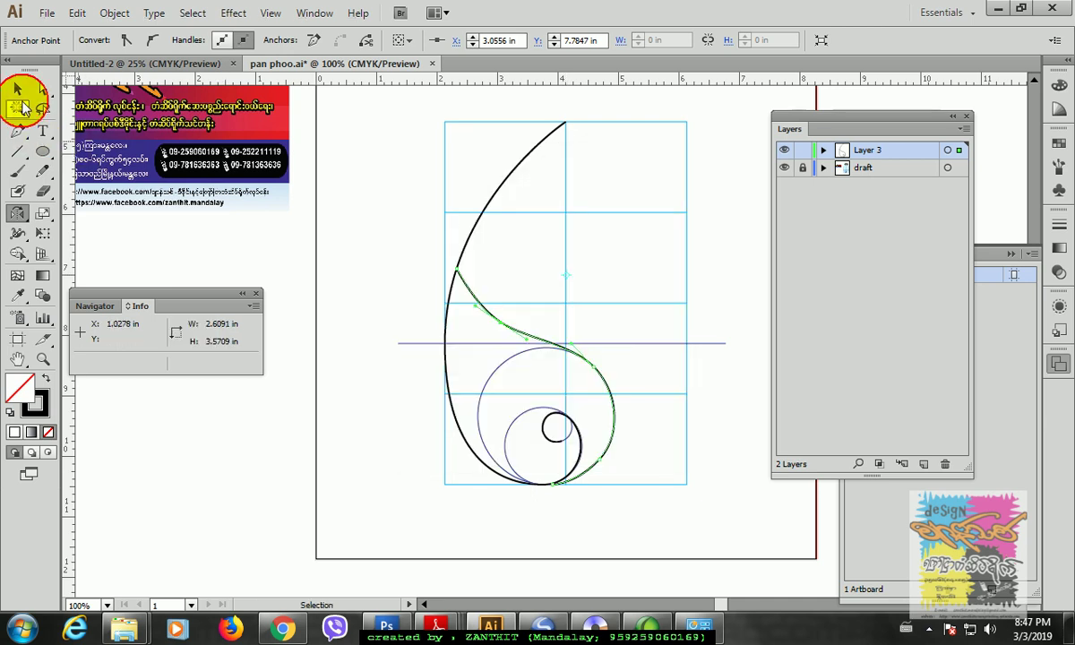
{"action": "left_click", "coordinate": [17, 89]}
{"action": "mouse_move", "coordinate": [331, 93]}
{"action": "left_mouse_down"}
{"action": "mouse_move", "coordinate": [672, 451]}
{"action": "mouse_move", "coordinate": [681, 513]}
{"action": "left_mouse_up"}
{"action": "left_click", "coordinate": [17, 214]}
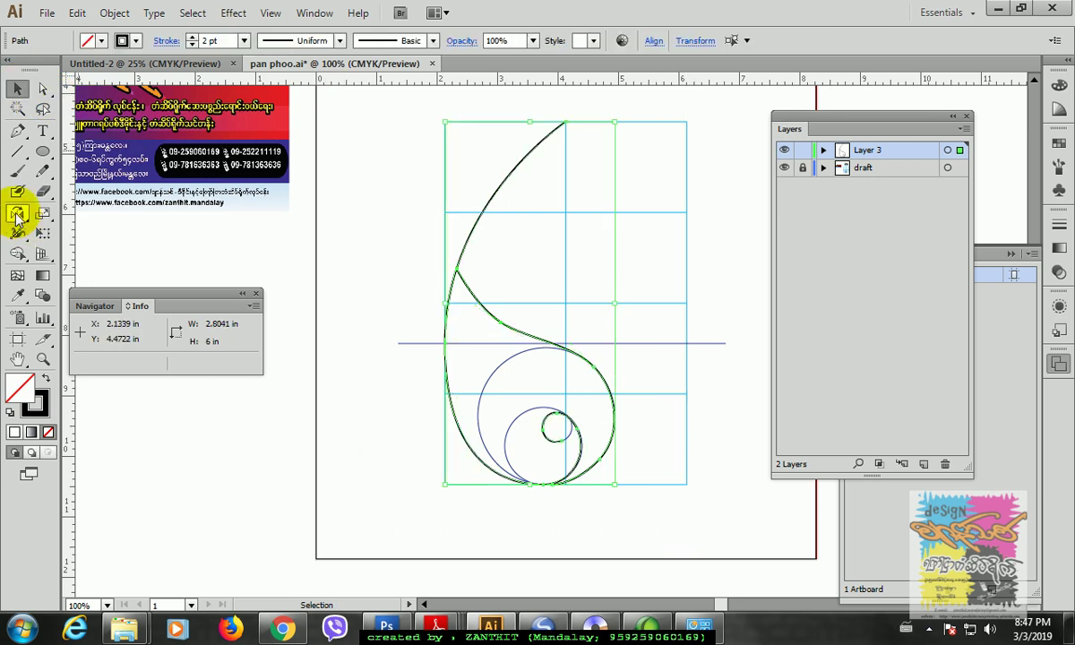
{"action": "left_click", "coordinate": [565, 275], "text": "alt"}
{"action": "left_click_drag", "start_coordinate": [512, 166], "coordinate": [771, 142]}
{"action": "left_click", "coordinate": [702, 392]}
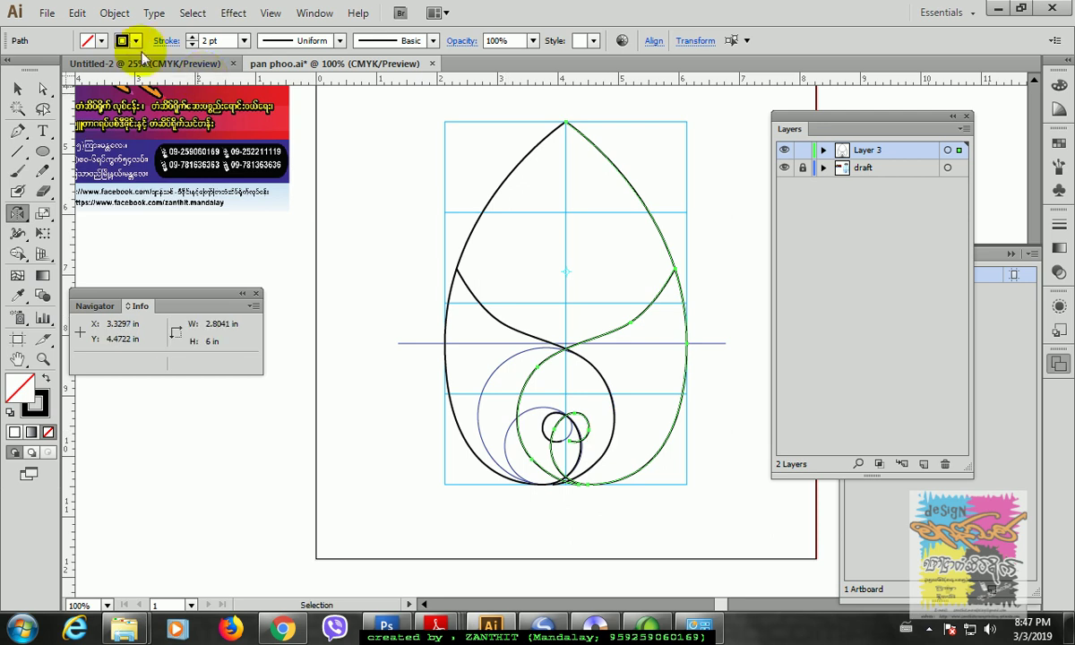
- Set the stroke colour of the mirrored curves to red and deselect them
{"action": "left_click", "coordinate": [97, 42]}
{"action": "left_click", "coordinate": [58, 72]}
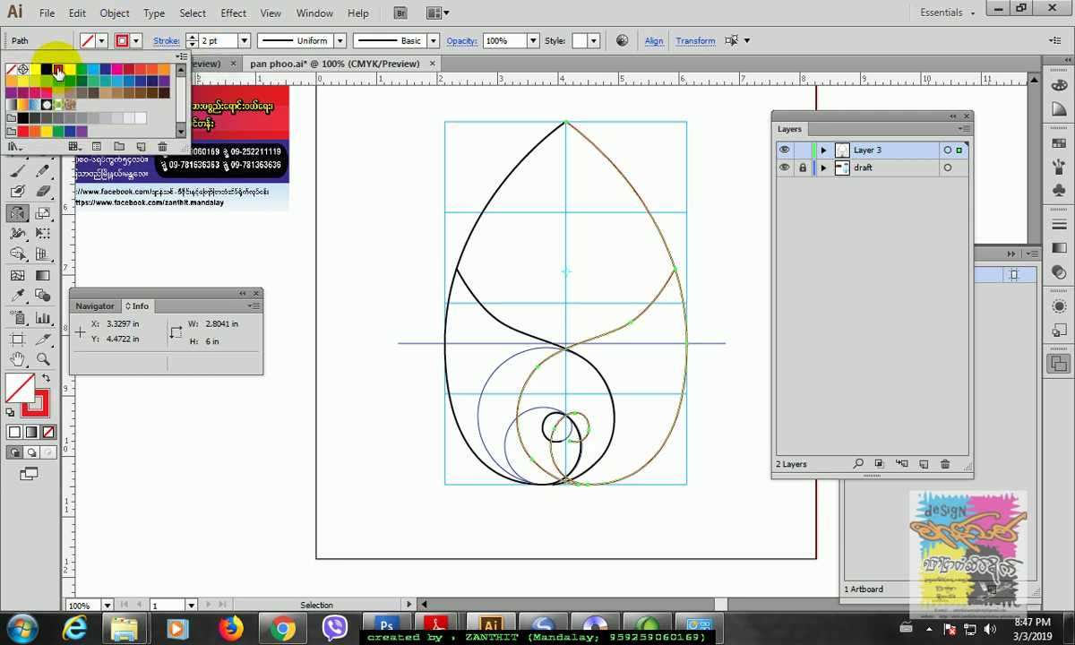
{"action": "left_click", "coordinate": [618, 14]}
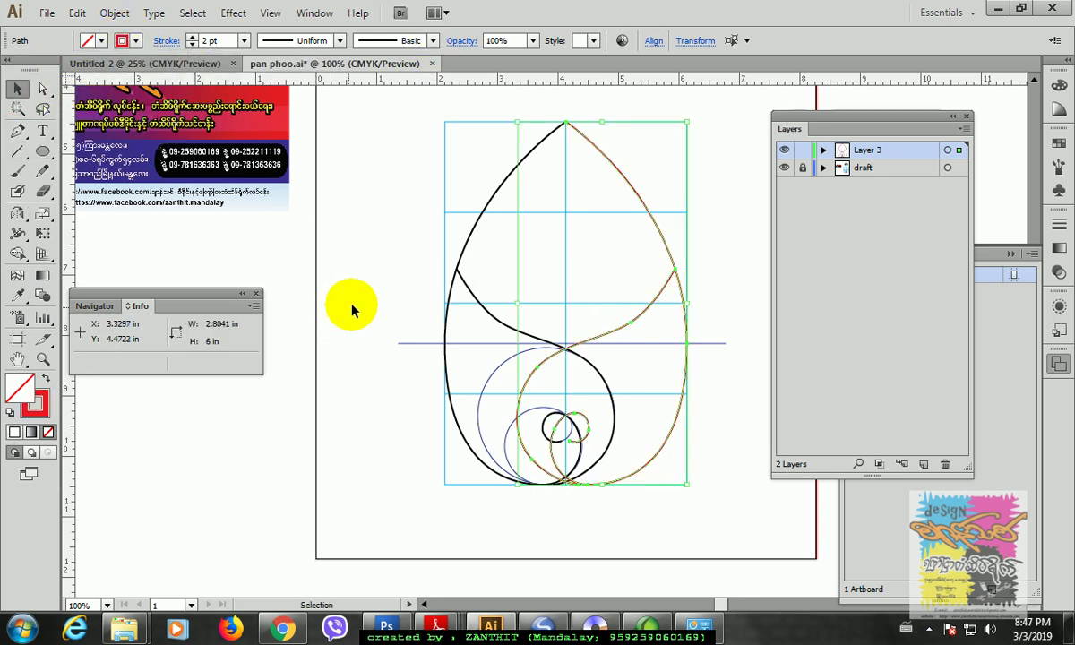
{"action": "left_click", "coordinate": [282, 273]}
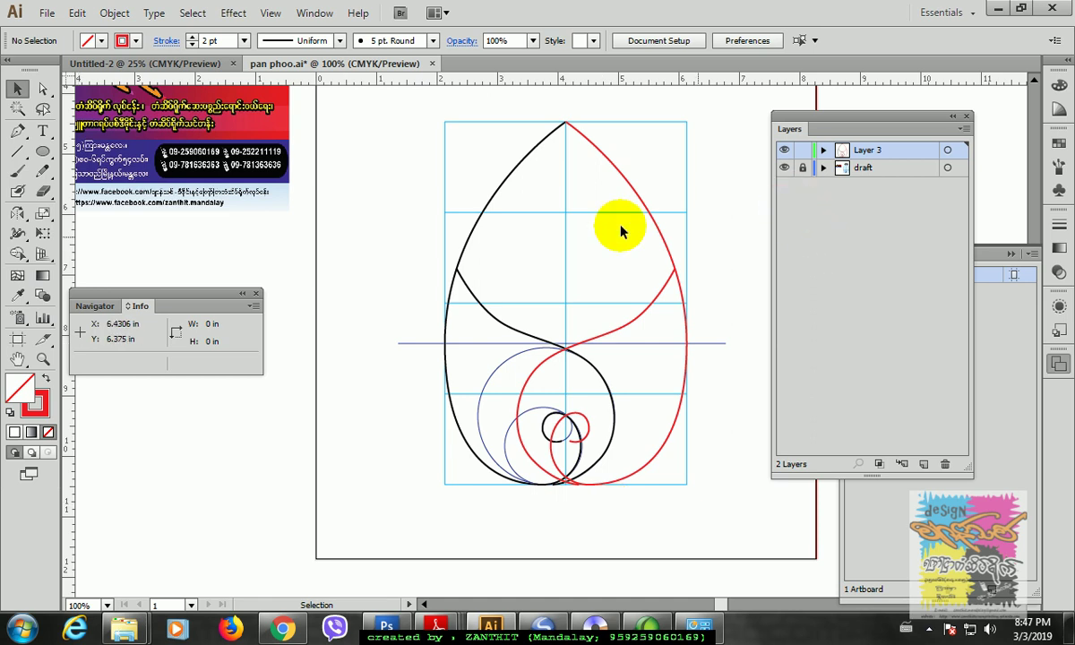
- Hide the draft layer with the grid and guide circles
{"action": "left_click", "coordinate": [785, 169]}
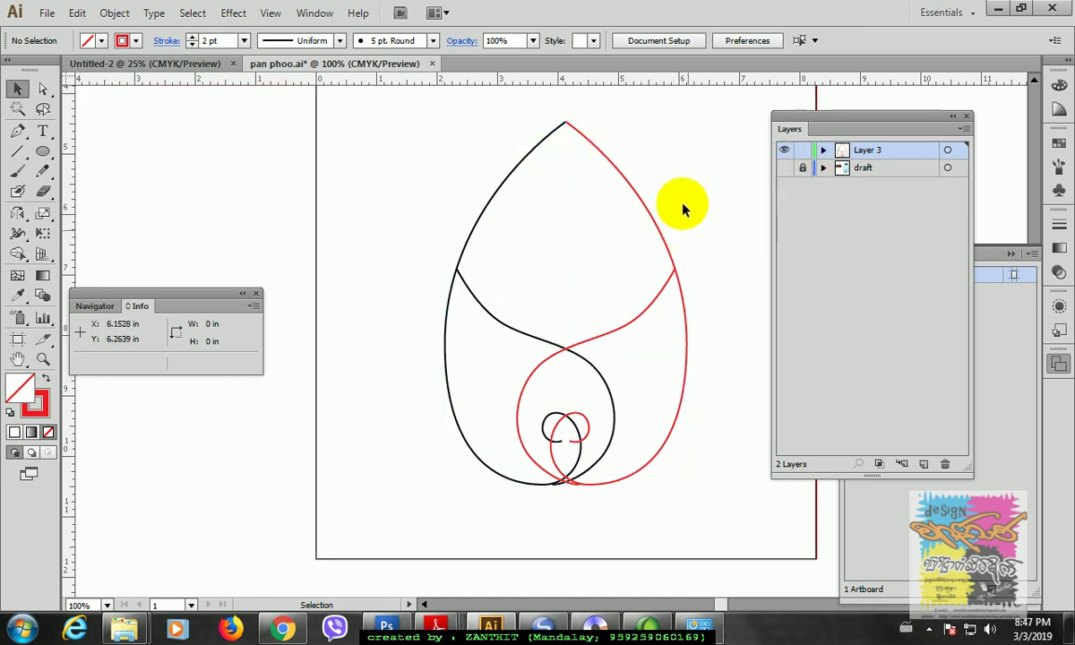
{"action": "key", "text": "ctrl+="}
{"action": "key", "text": "space"}
{"action": "left_click_drag", "start_coordinate": [606, 418], "coordinate": [577, 355]}
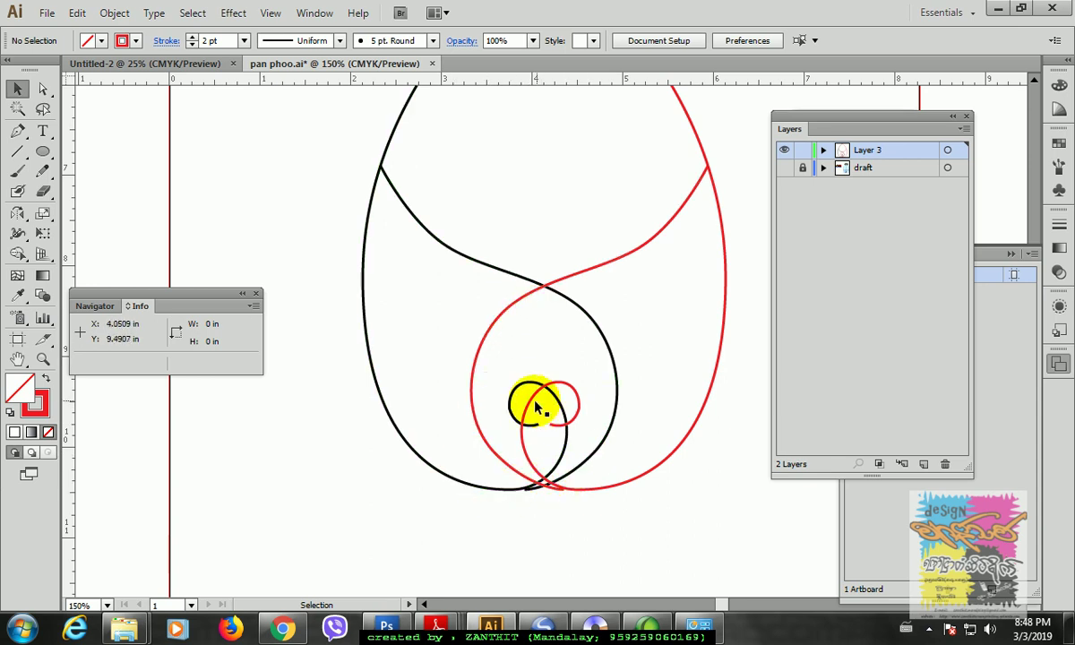
- Select all the curves and erase the overlapping red inner segments around the spiral with Shape Builder, keeping the black S-curve and spiral
{"action": "left_click_drag", "start_coordinate": [319, 126], "coordinate": [733, 548]}
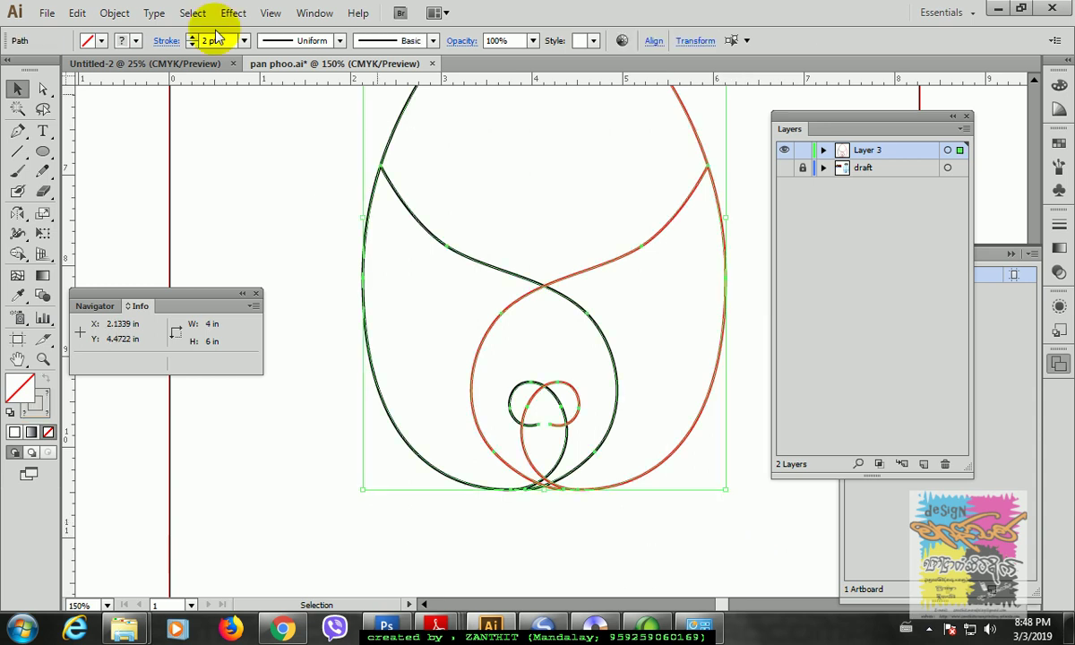
{"action": "left_click", "coordinate": [19, 255]}
{"action": "left_click", "coordinate": [492, 324]}
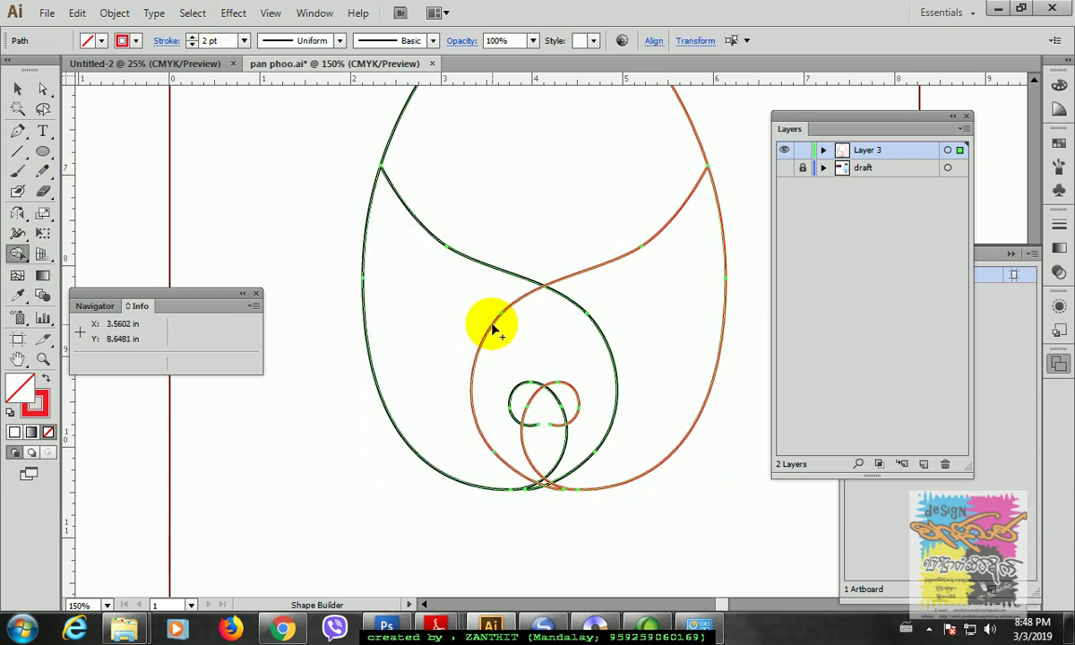
{"action": "left_click", "coordinate": [492, 329]}
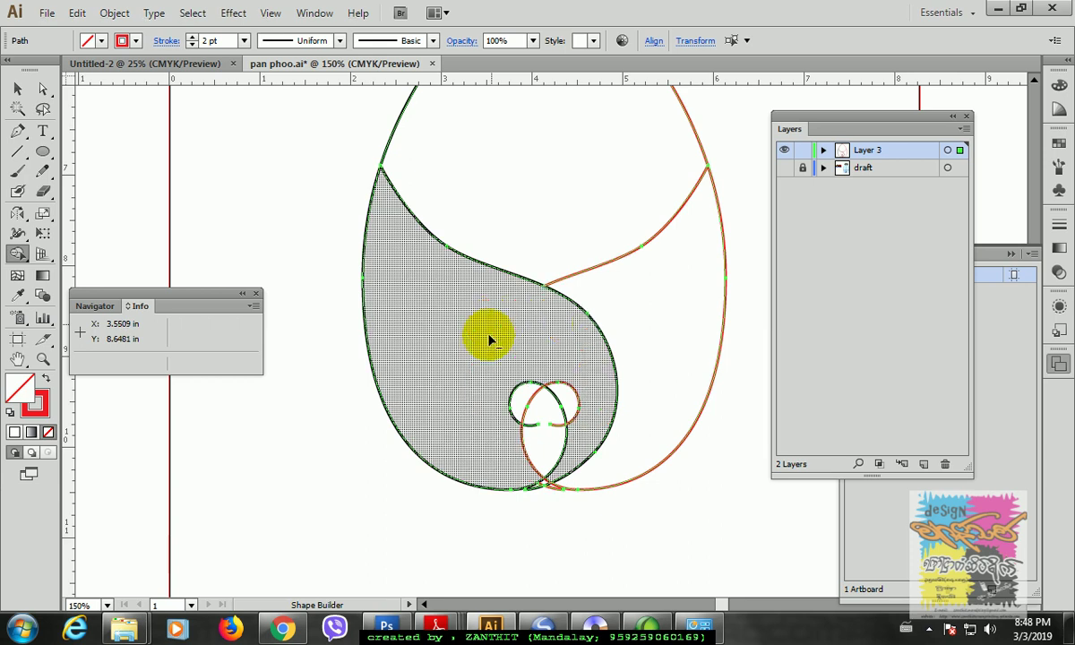
{"action": "left_click", "coordinate": [580, 405], "text": "alt"}
{"action": "left_click", "coordinate": [530, 405], "text": "alt"}
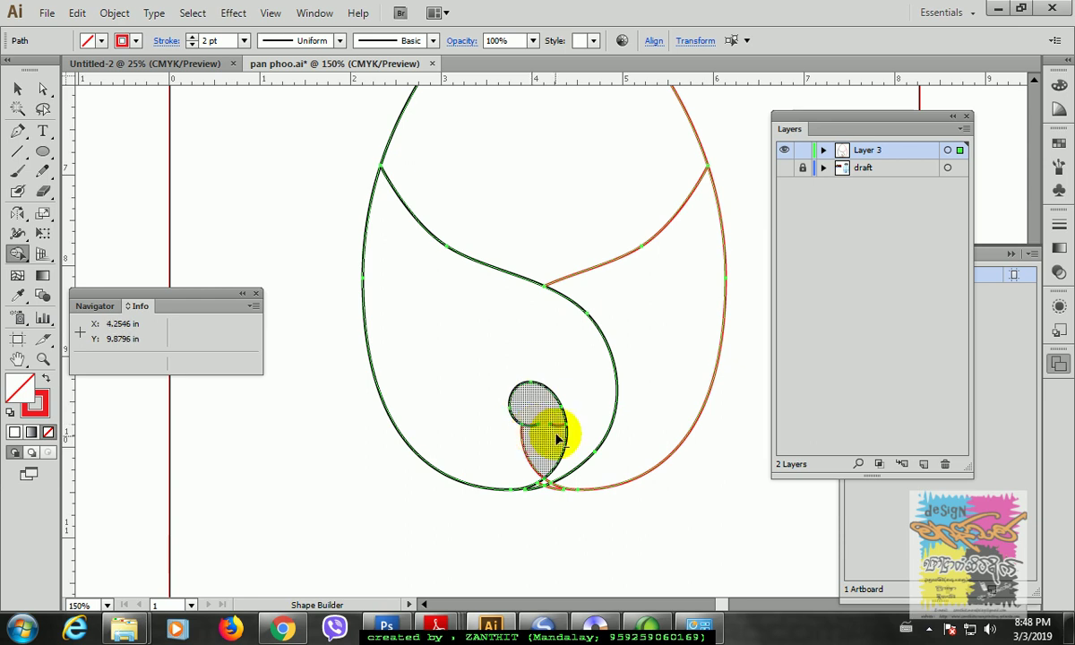
{"action": "left_click", "coordinate": [559, 432], "text": "alt"}
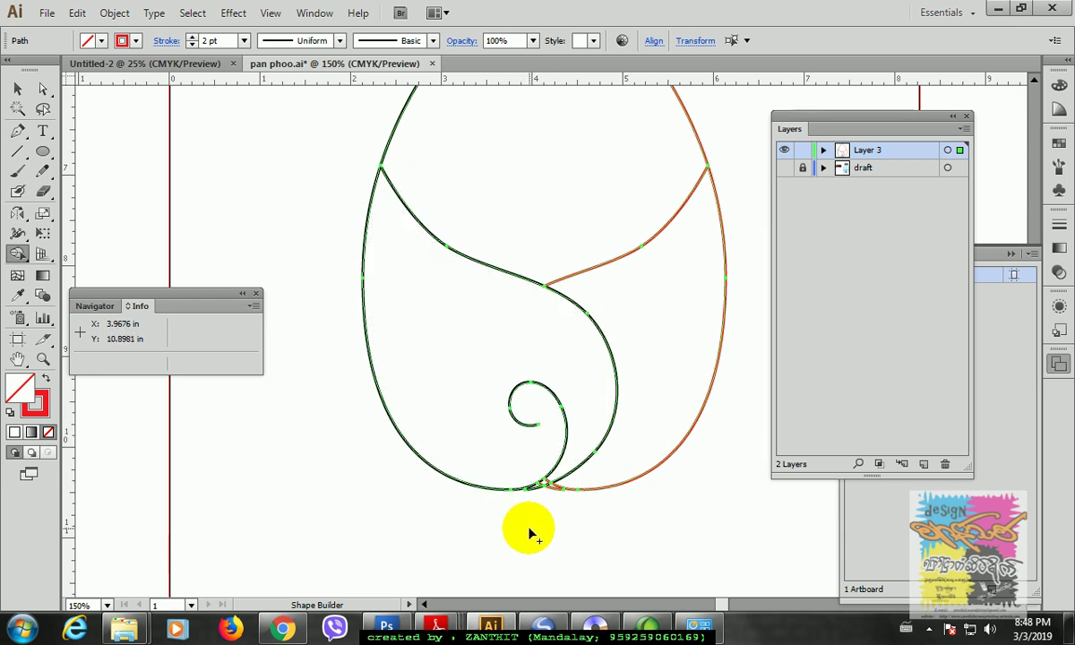
- Erase the small leftover red and black stub where the curves meet at the ornament's base, and deselect the artwork
{"action": "key", "text": "ctrl+space"}
{"action": "left_click_drag", "start_coordinate": [482, 451], "coordinate": [587, 524]}
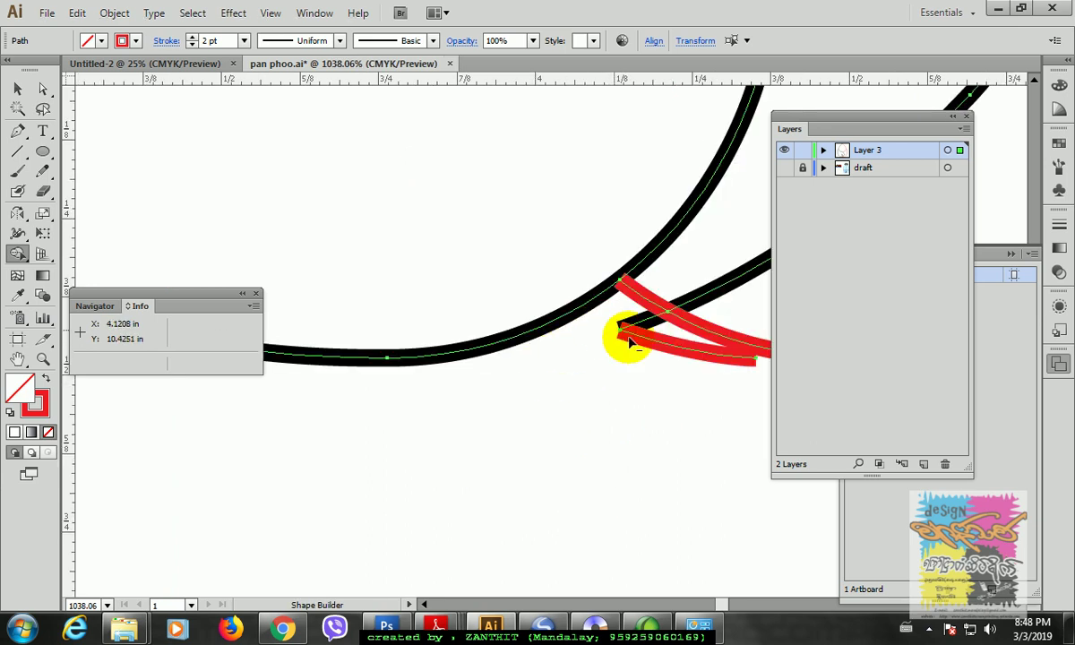
{"action": "left_click", "coordinate": [651, 342], "text": "alt"}
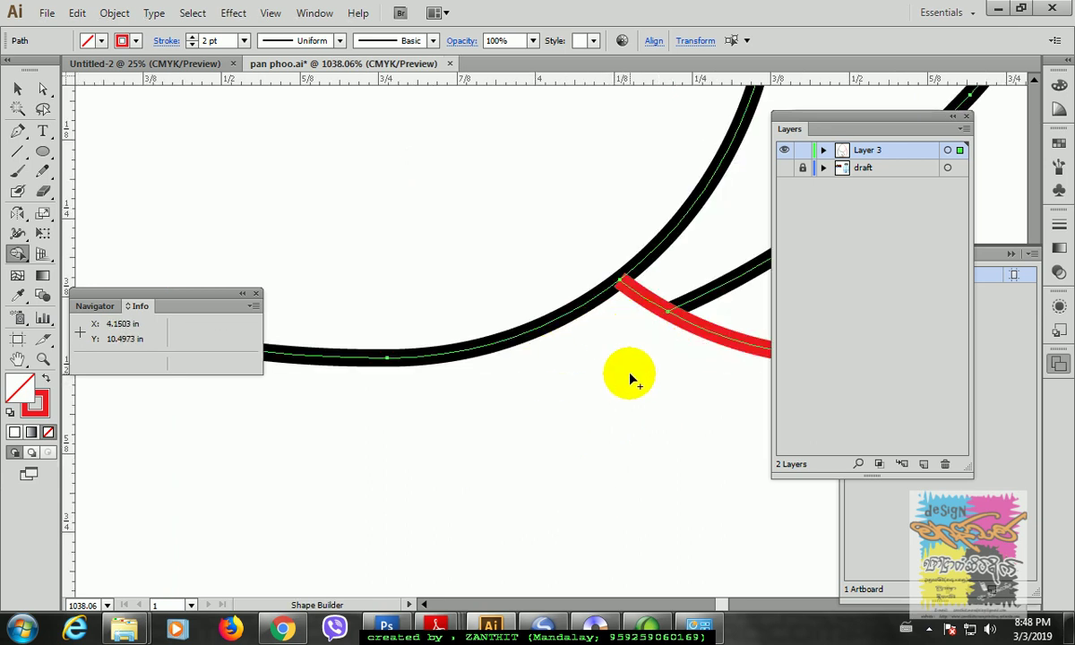
{"action": "scroll", "coordinate": [632, 381], "scroll_direction": "down", "scroll_amount": 8}
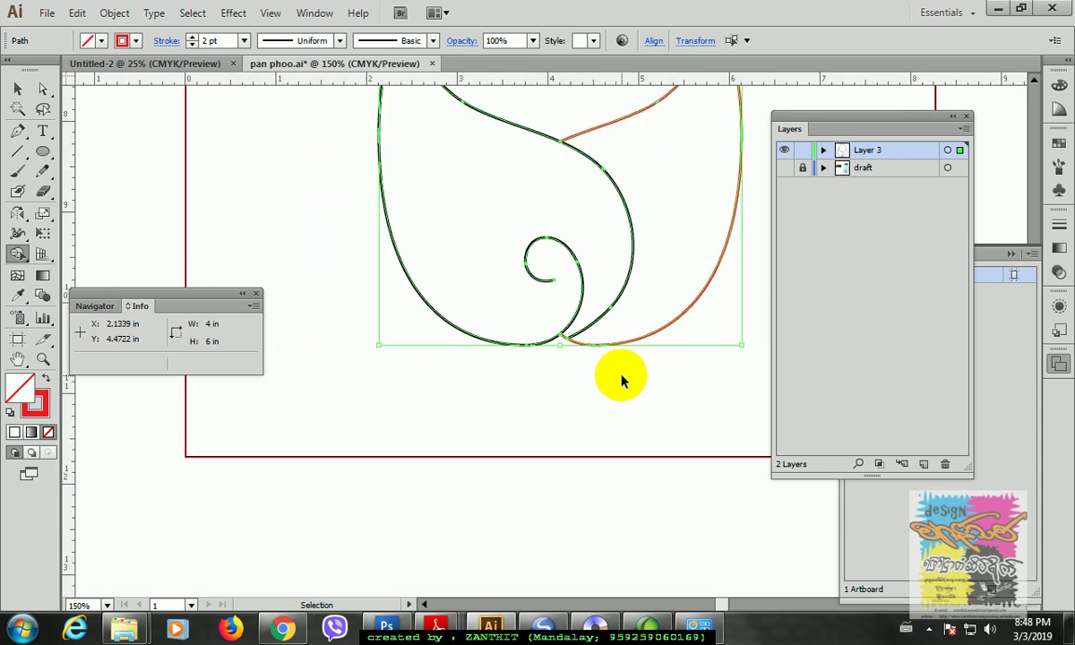
{"action": "scroll", "coordinate": [622, 381], "scroll_direction": "down", "scroll_amount": 2}
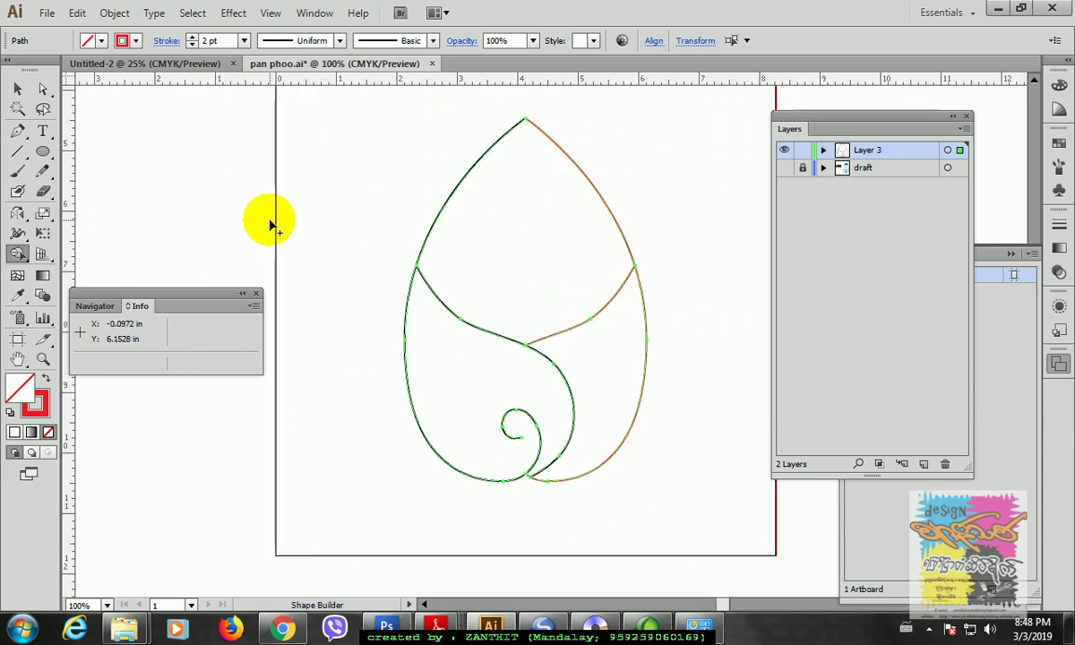
{"action": "left_click", "coordinate": [677, 223]}
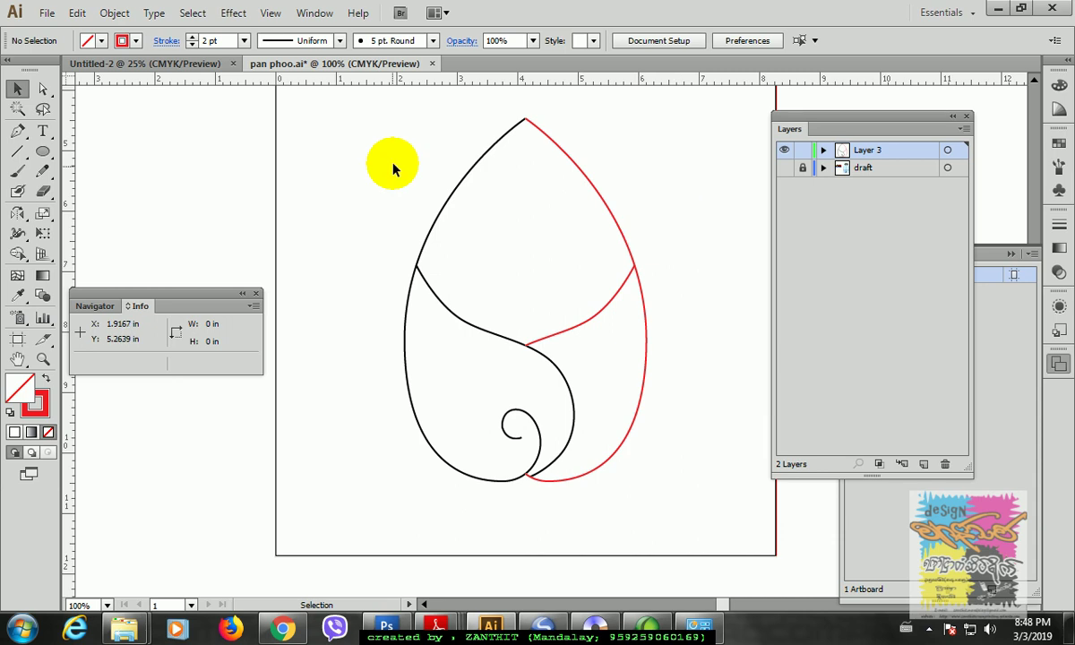
- Duplicate Layer 3 with its artwork and hide the original Layer 3
{"action": "mouse_move", "coordinate": [344, 100]}
{"action": "left_mouse_down"}
{"action": "mouse_move", "coordinate": [449, 250]}
{"action": "mouse_move", "coordinate": [678, 516]}
{"action": "left_mouse_up"}
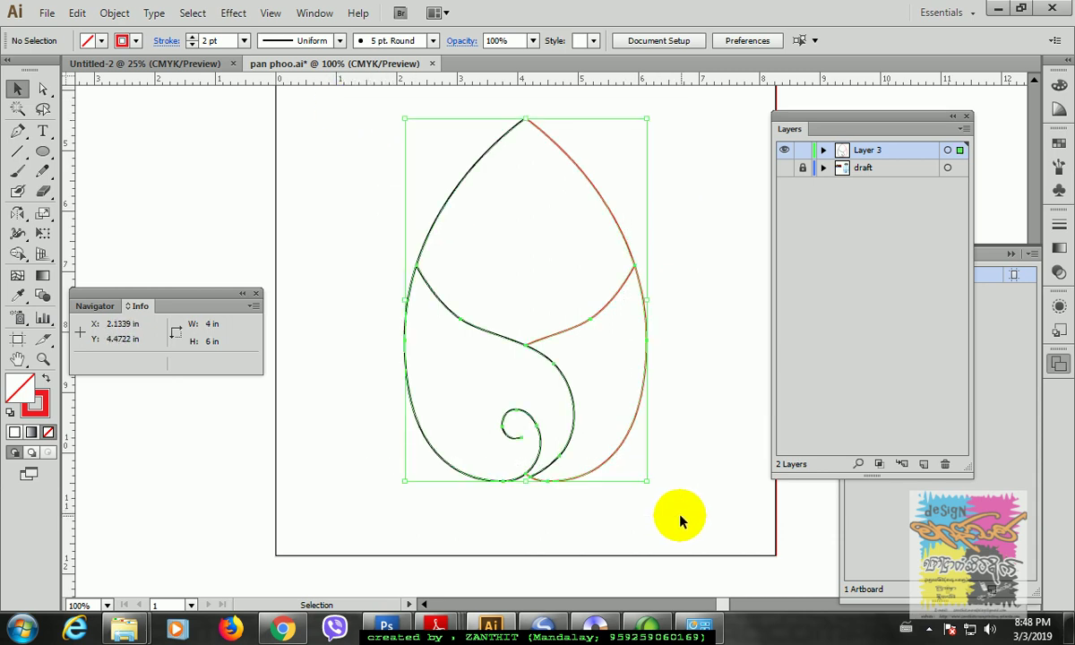
{"action": "left_click", "coordinate": [895, 154]}
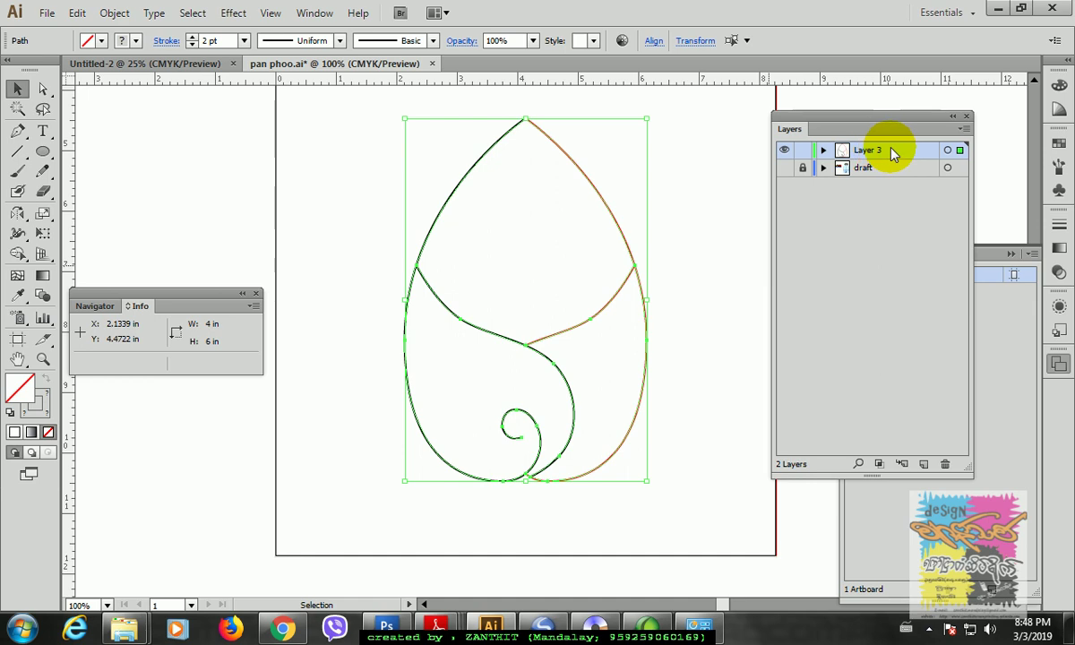
{"action": "left_click_drag", "start_coordinate": [893, 154], "coordinate": [932, 468]}
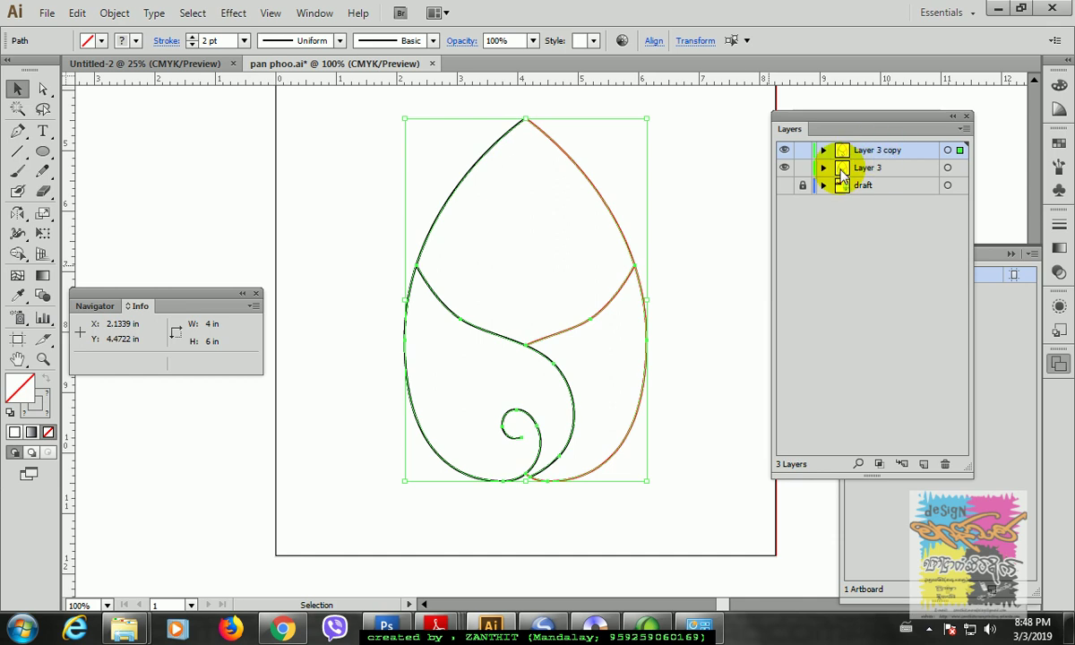
{"action": "left_click", "coordinate": [785, 168]}
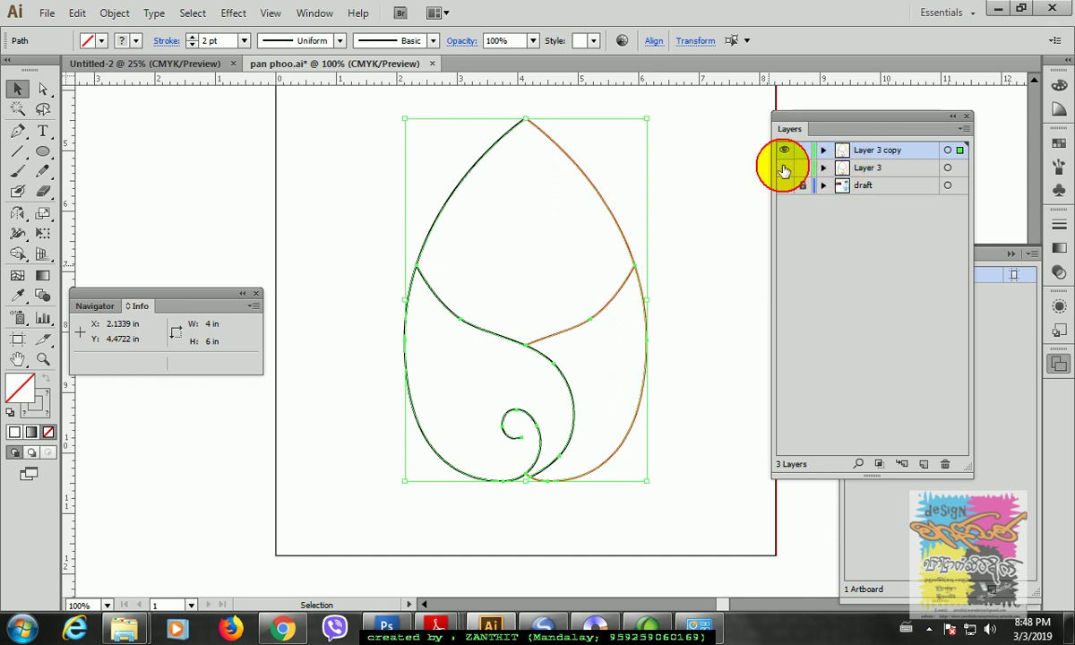
{"action": "left_click", "coordinate": [682, 231]}
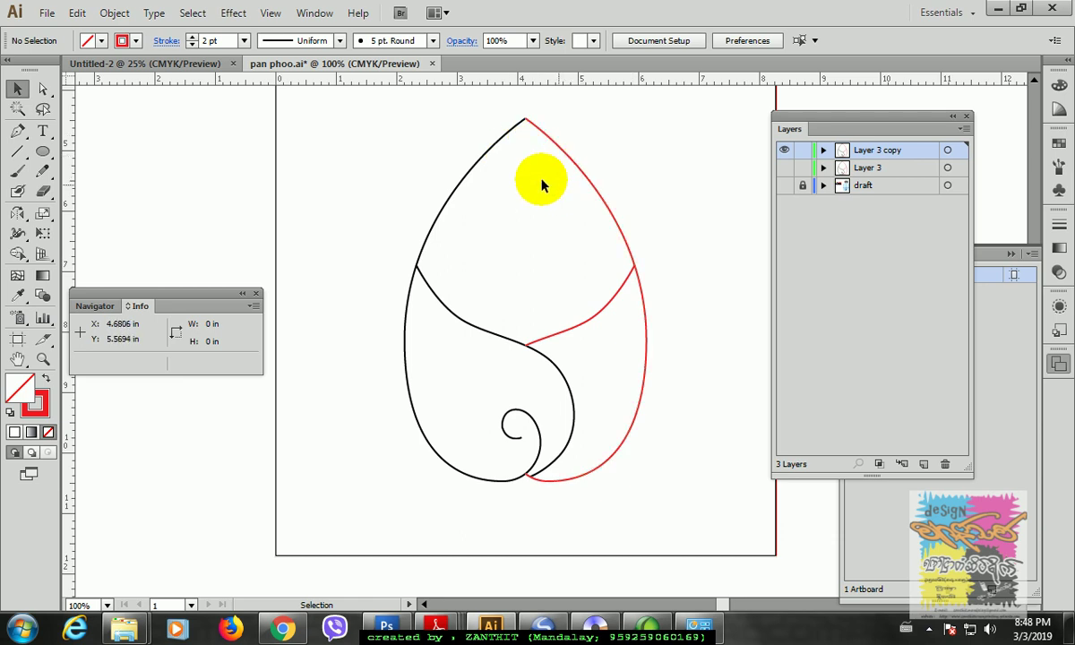
- Merge all the regions of the duplicated ornament into a single outer outline with Shape Builder and compare it with the original Layer 3 artwork
{"action": "mouse_move", "coordinate": [348, 106]}
{"action": "left_mouse_down"}
{"action": "mouse_move", "coordinate": [676, 520]}
{"action": "mouse_move", "coordinate": [683, 500]}
{"action": "left_mouse_up"}
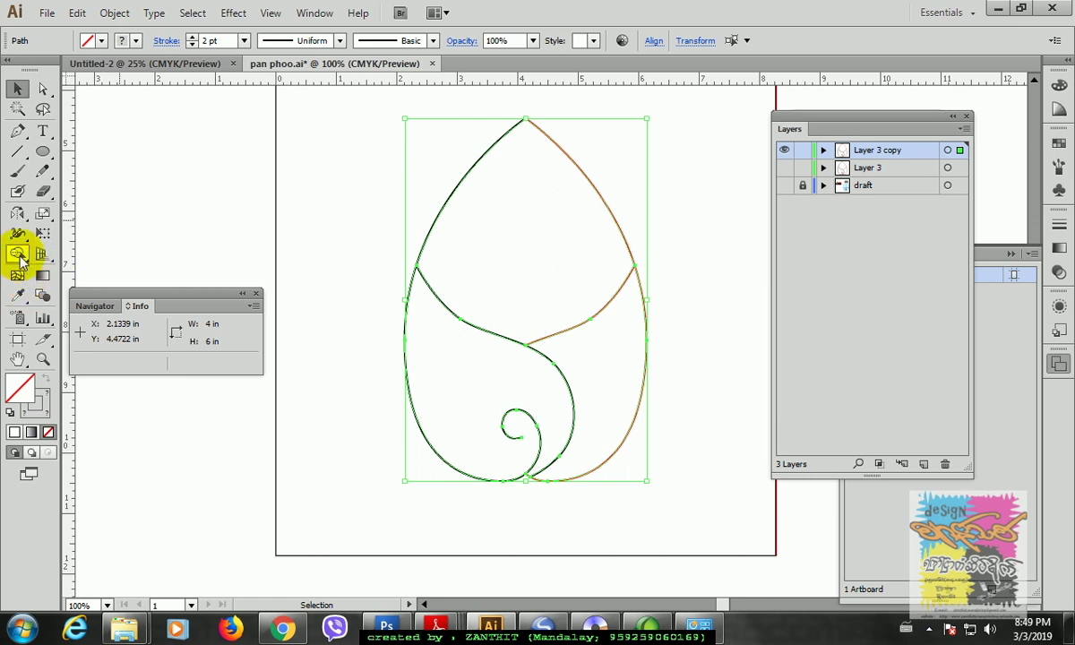
{"action": "left_click", "coordinate": [18, 255]}
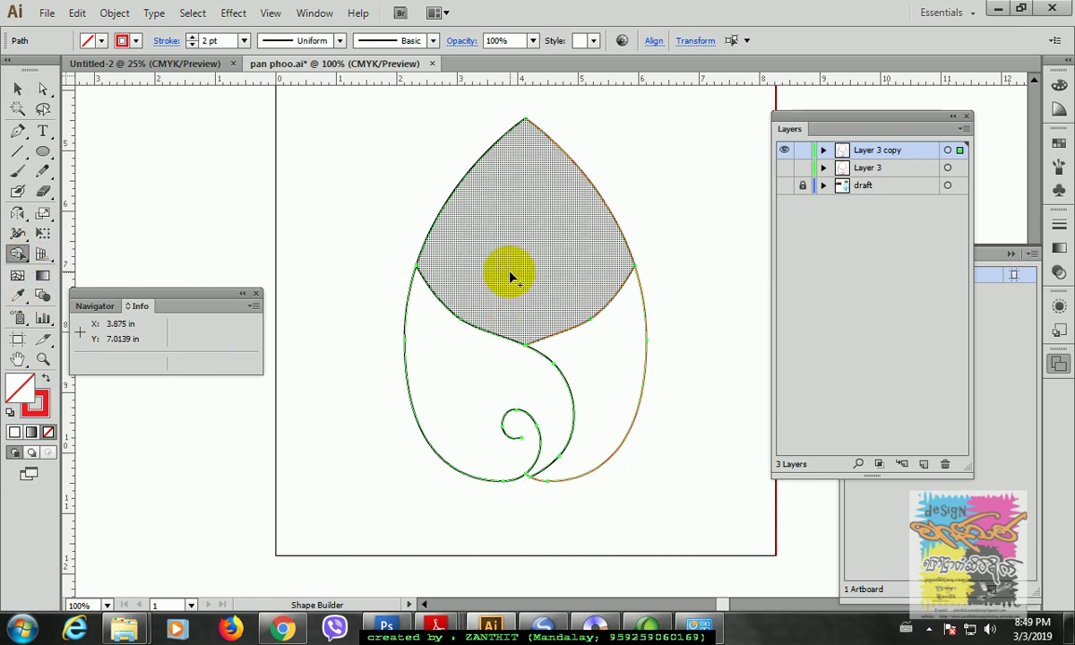
{"action": "mouse_move", "coordinate": [511, 277]}
{"action": "left_mouse_down"}
{"action": "mouse_move", "coordinate": [597, 375]}
{"action": "mouse_move", "coordinate": [537, 297]}
{"action": "mouse_move", "coordinate": [517, 314]}
{"action": "mouse_move", "coordinate": [482, 369]}
{"action": "mouse_move", "coordinate": [531, 437]}
{"action": "left_mouse_up"}
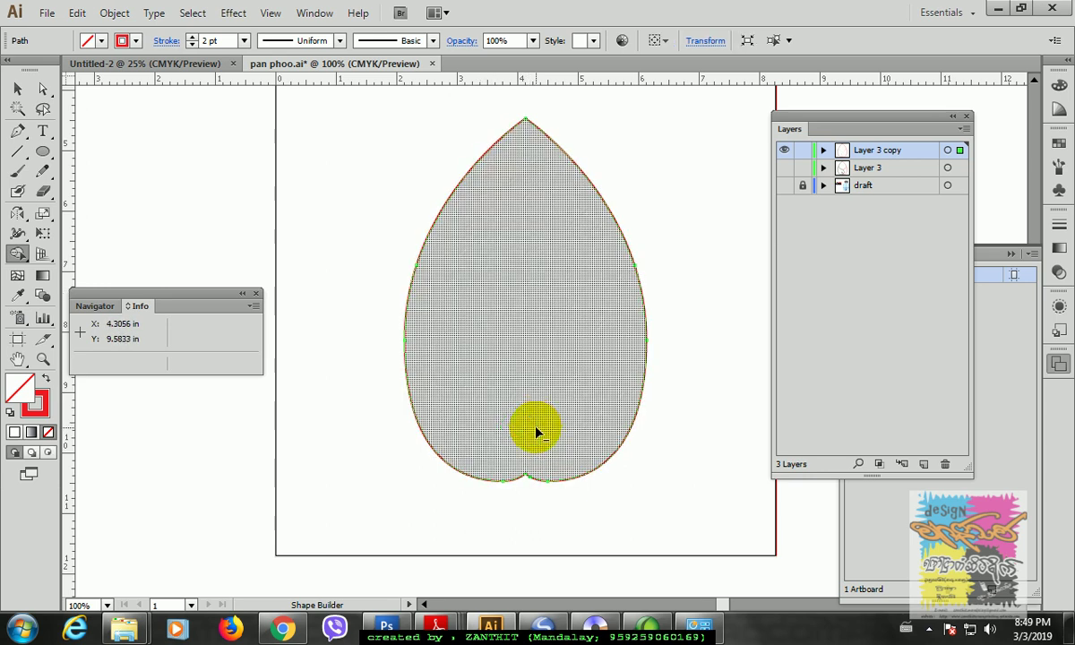
{"action": "left_click", "coordinate": [18, 90]}
{"action": "left_click", "coordinate": [473, 184]}
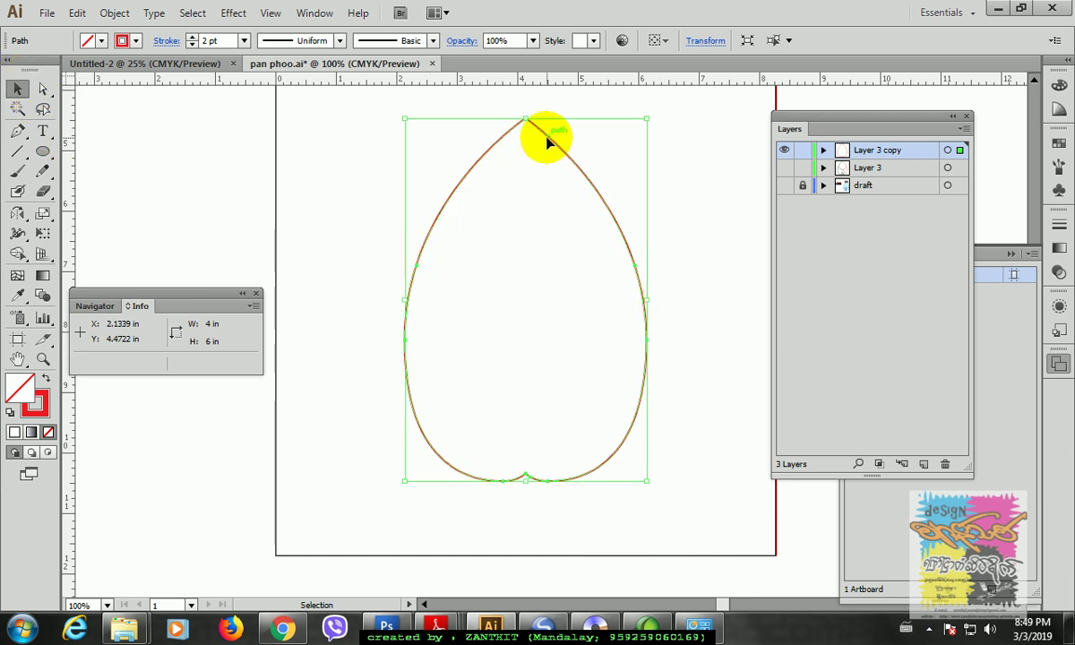
{"action": "left_click", "coordinate": [784, 168]}
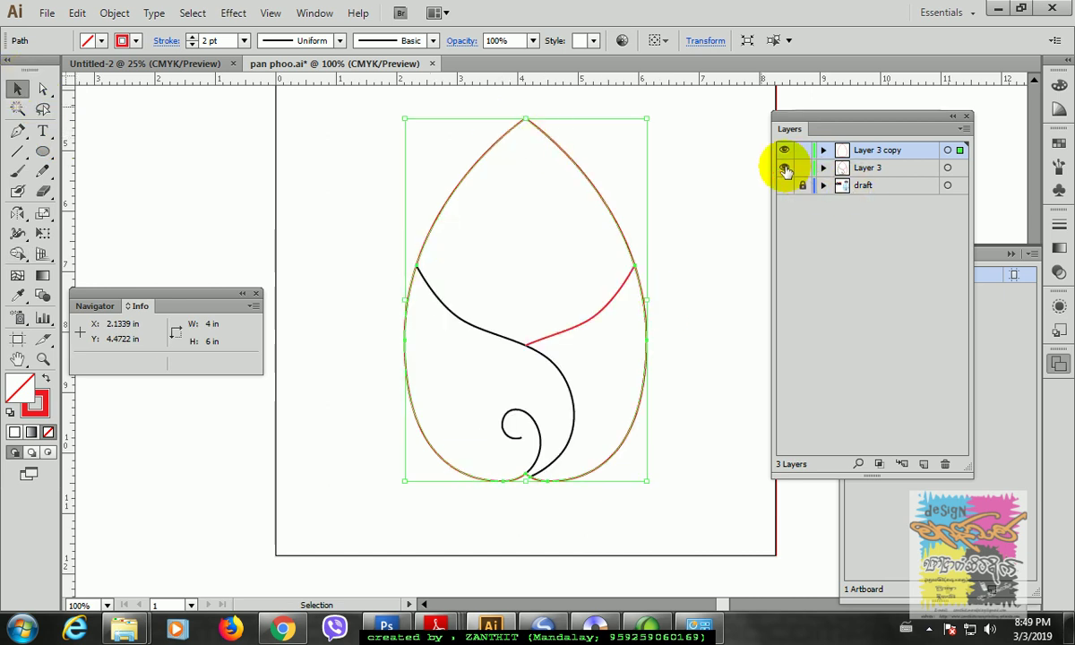
{"action": "left_click", "coordinate": [784, 167]}
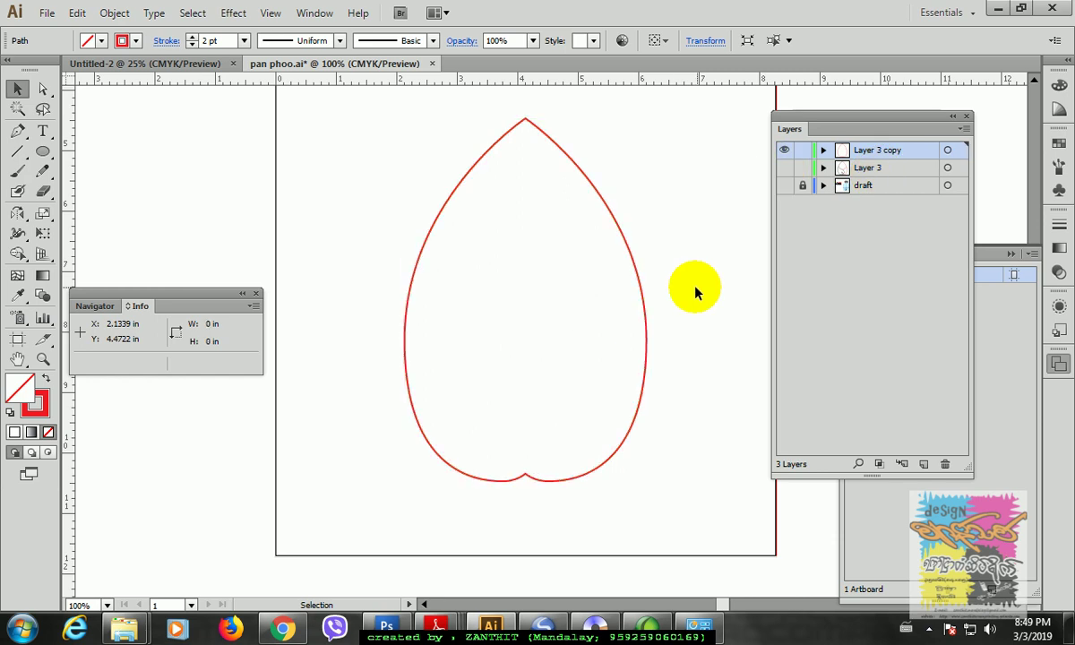
{"action": "left_click", "coordinate": [697, 293]}
- Offset the merged outline inward by -0.625 in with Miter joins and a miter limit of 4, and deselect the result
{"action": "left_click", "coordinate": [638, 264]}
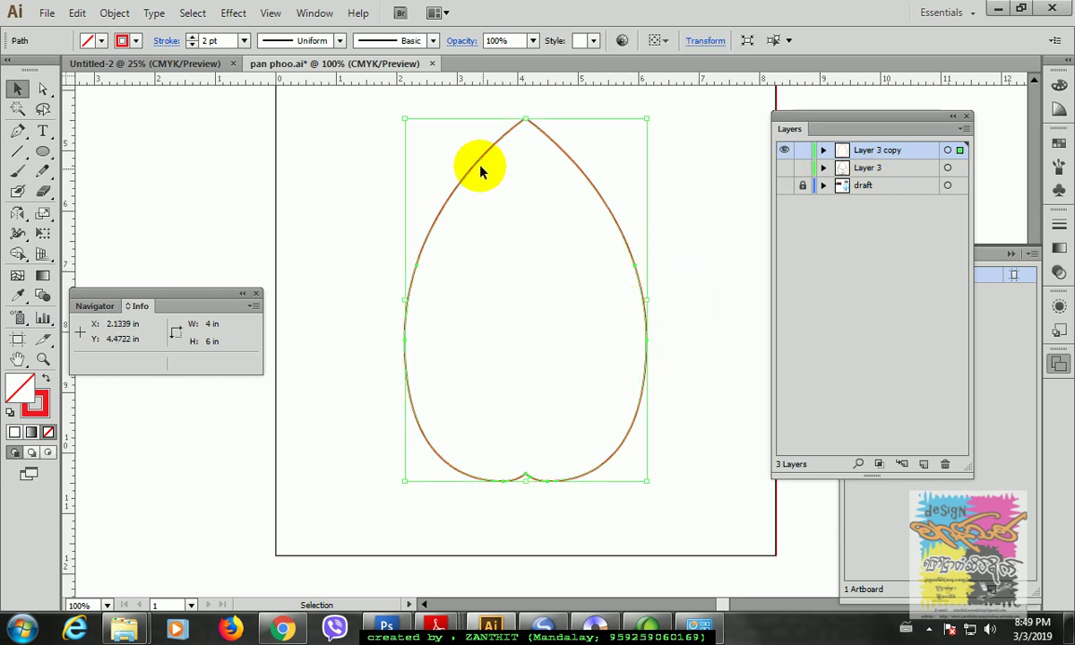
{"action": "left_click", "coordinate": [113, 13]}
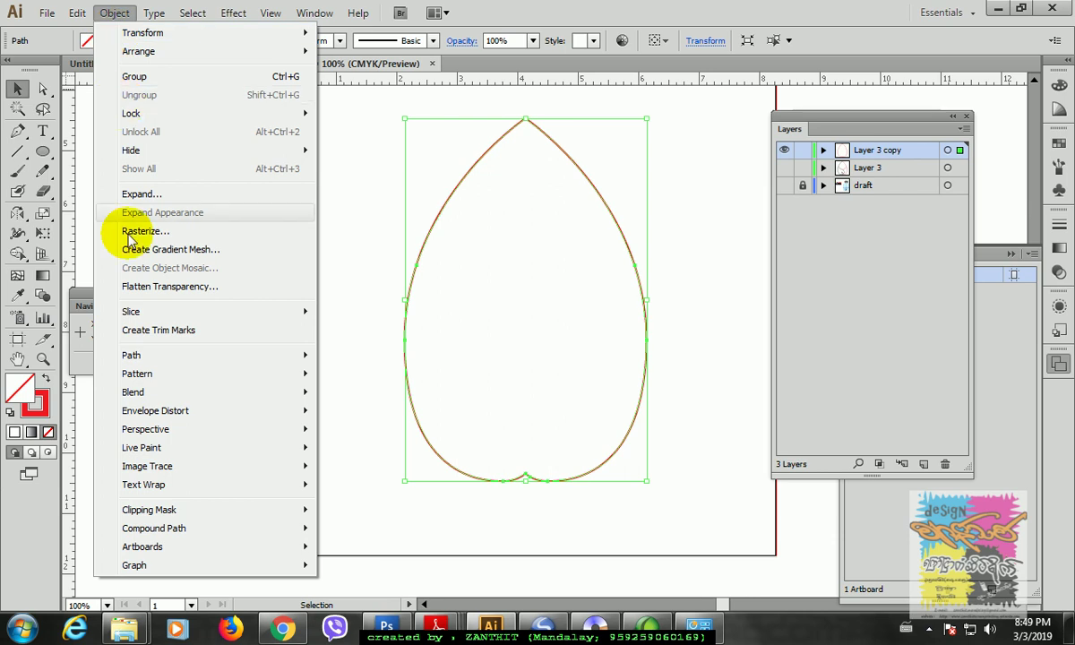
{"action": "mouse_move", "coordinate": [154, 355]}
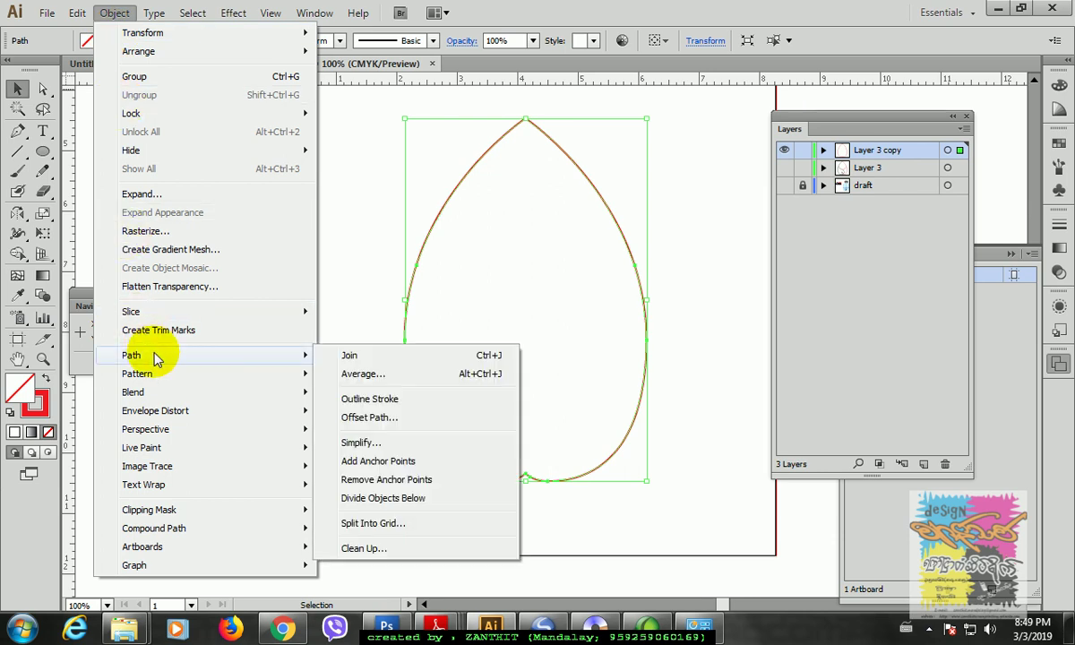
{"action": "left_click", "coordinate": [394, 418]}
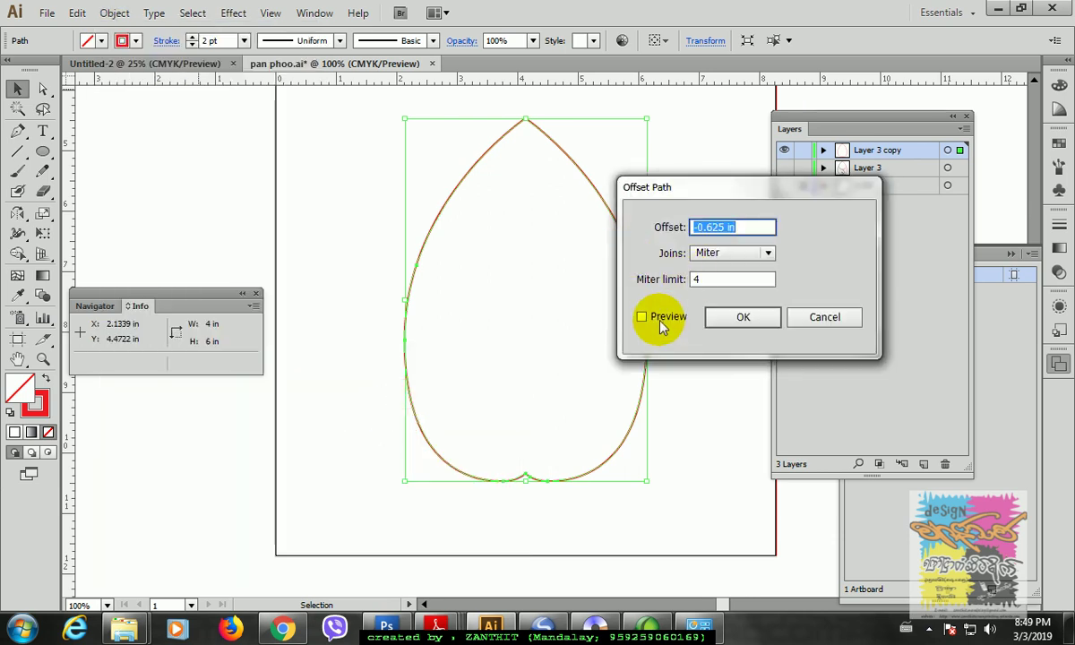
{"action": "left_click", "coordinate": [662, 326]}
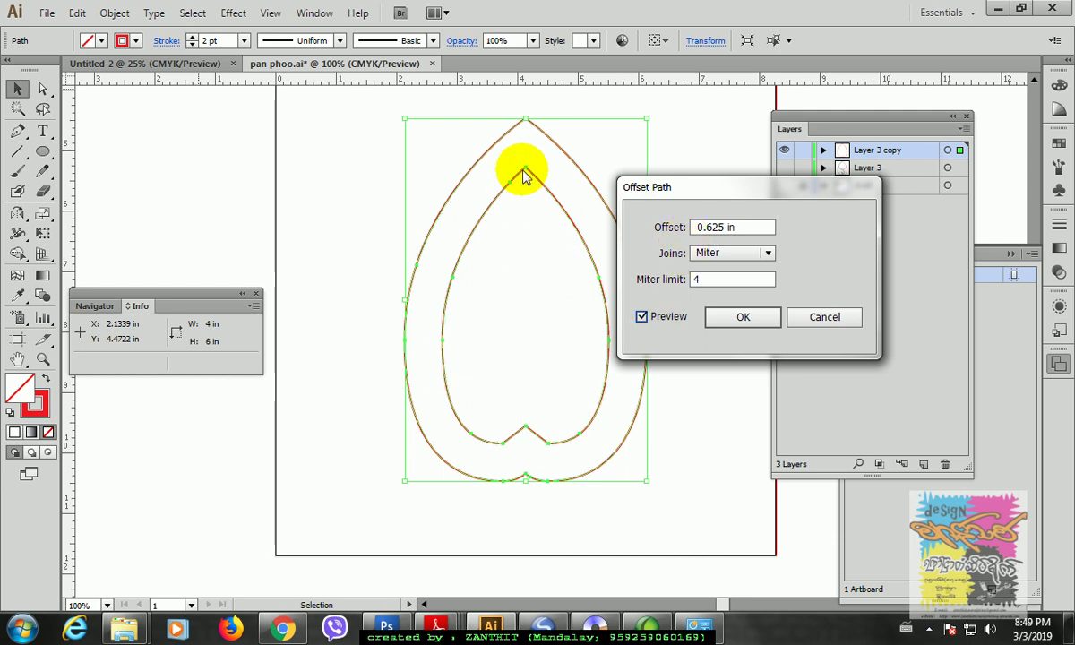
{"action": "double_click", "coordinate": [714, 226]}
{"action": "scroll", "coordinate": [718, 230], "scroll_direction": "up", "scroll_amount": 3}
{"action": "scroll", "coordinate": [718, 229], "scroll_direction": "down", "scroll_amount": 3}
{"action": "scroll", "coordinate": [717, 230], "scroll_direction": "up", "scroll_amount": 2}
{"action": "scroll", "coordinate": [717, 231], "scroll_direction": "down", "scroll_amount": 1}
{"action": "key", "text": "Down"}
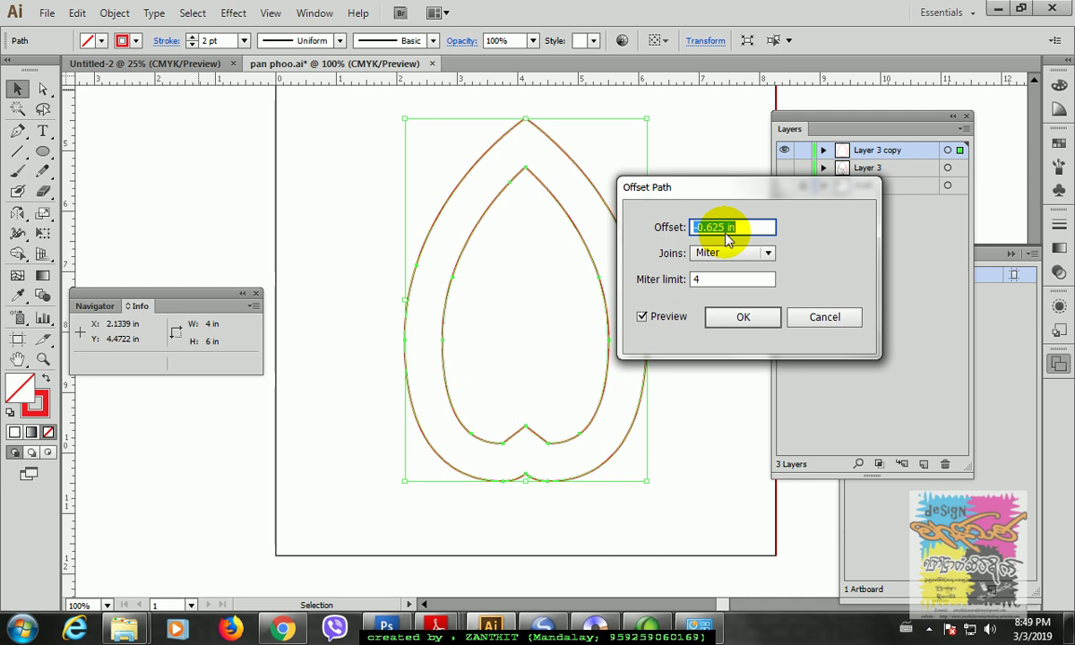
{"action": "left_click", "coordinate": [743, 316]}
{"action": "left_click", "coordinate": [699, 370]}
- Check the offset against the Layer 3 curves, hide that layer again, and delete the outer outline from Layer 3 copy
{"action": "left_click", "coordinate": [784, 167]}
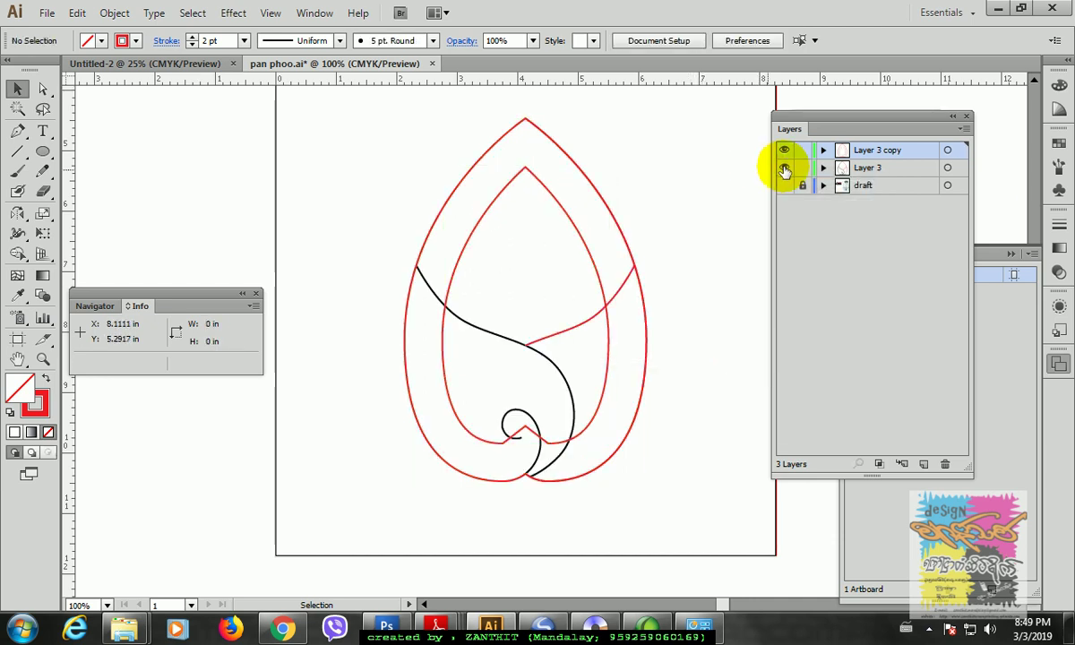
{"action": "left_click", "coordinate": [785, 169]}
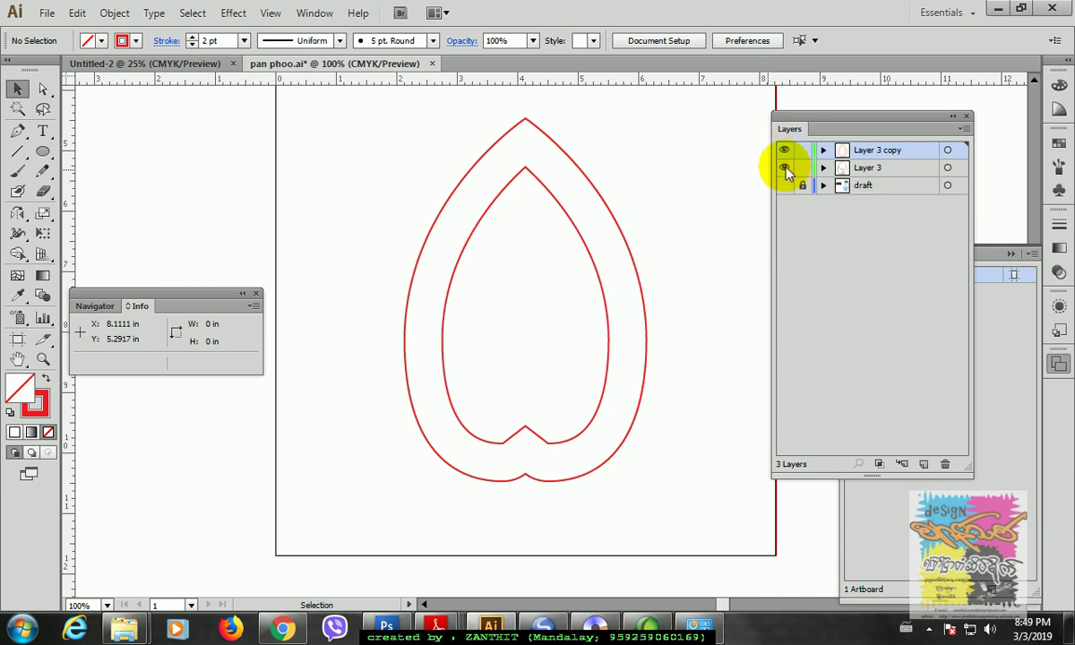
{"action": "left_click", "coordinate": [785, 168]}
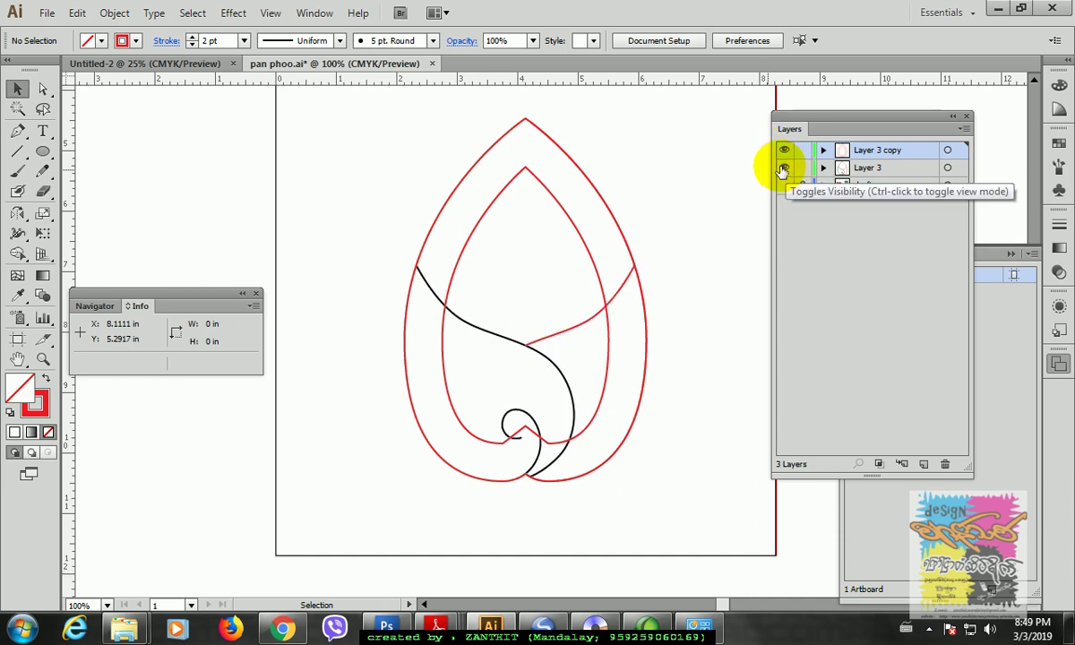
{"action": "left_click", "coordinate": [784, 169]}
{"action": "left_click", "coordinate": [599, 190]}
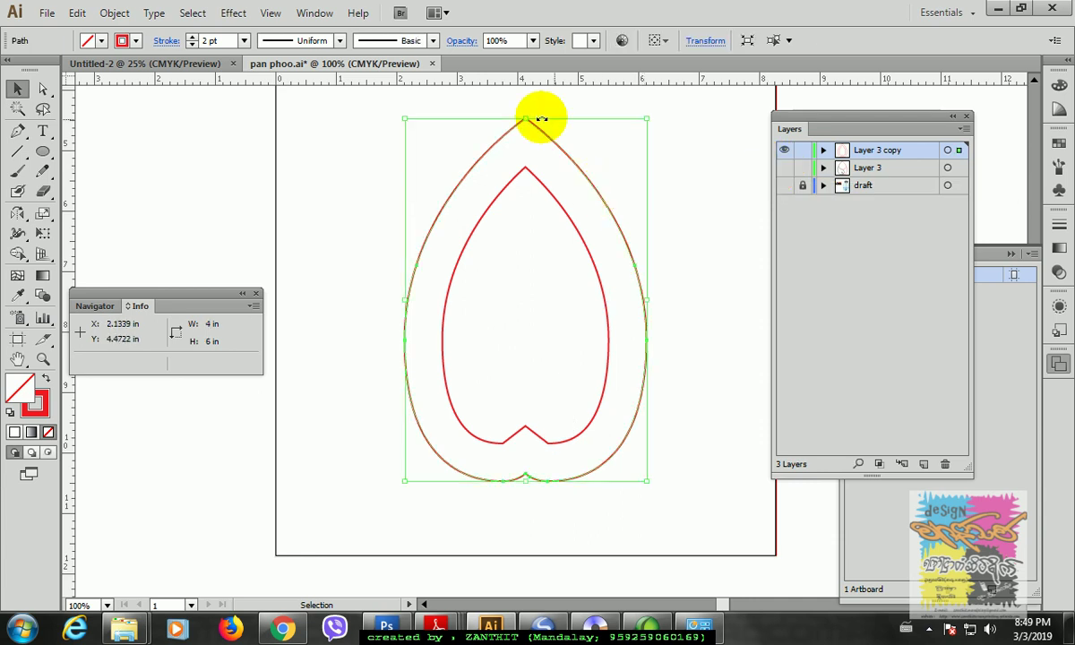
{"action": "key", "text": "Delete"}
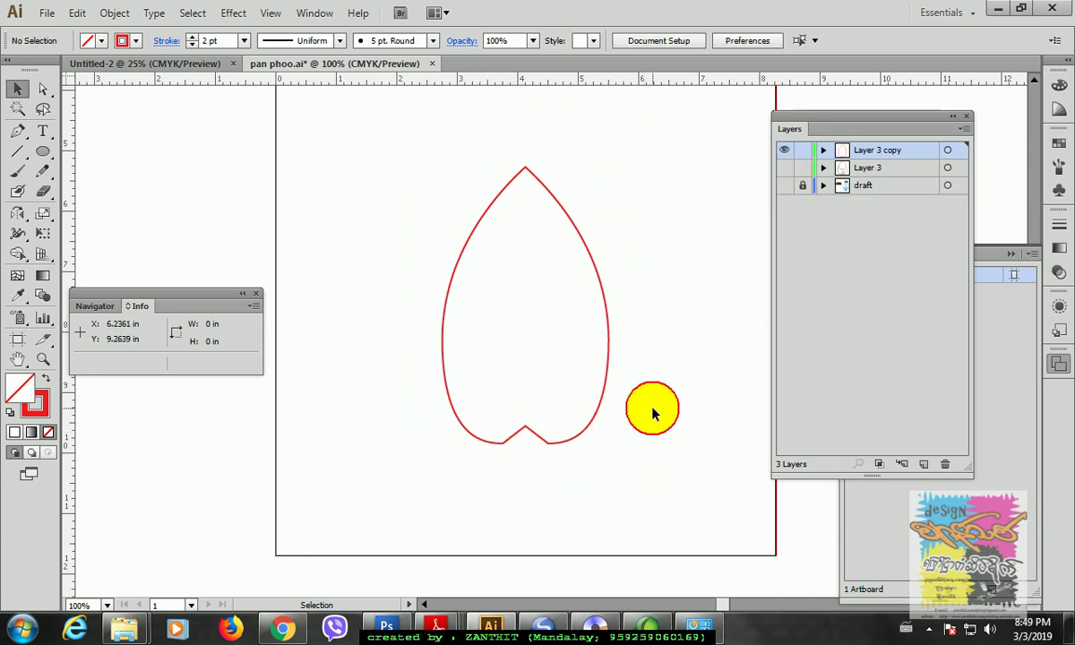
- Show Layer 3 together with the inner offset outline and leave nothing selected
{"action": "left_click", "coordinate": [609, 365]}
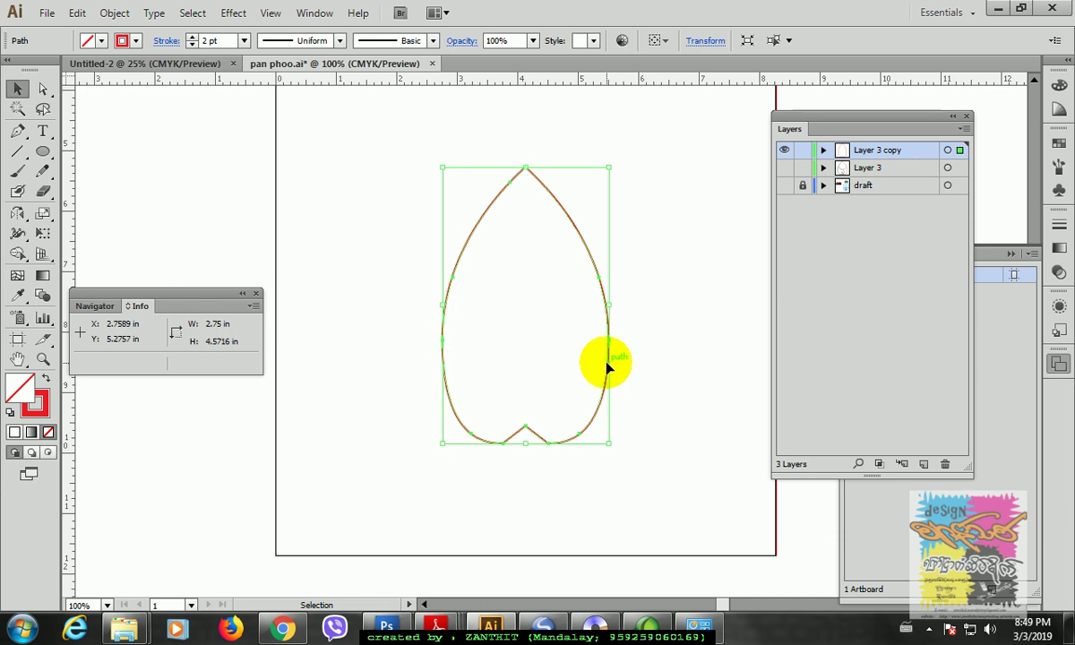
{"action": "left_click", "coordinate": [784, 169]}
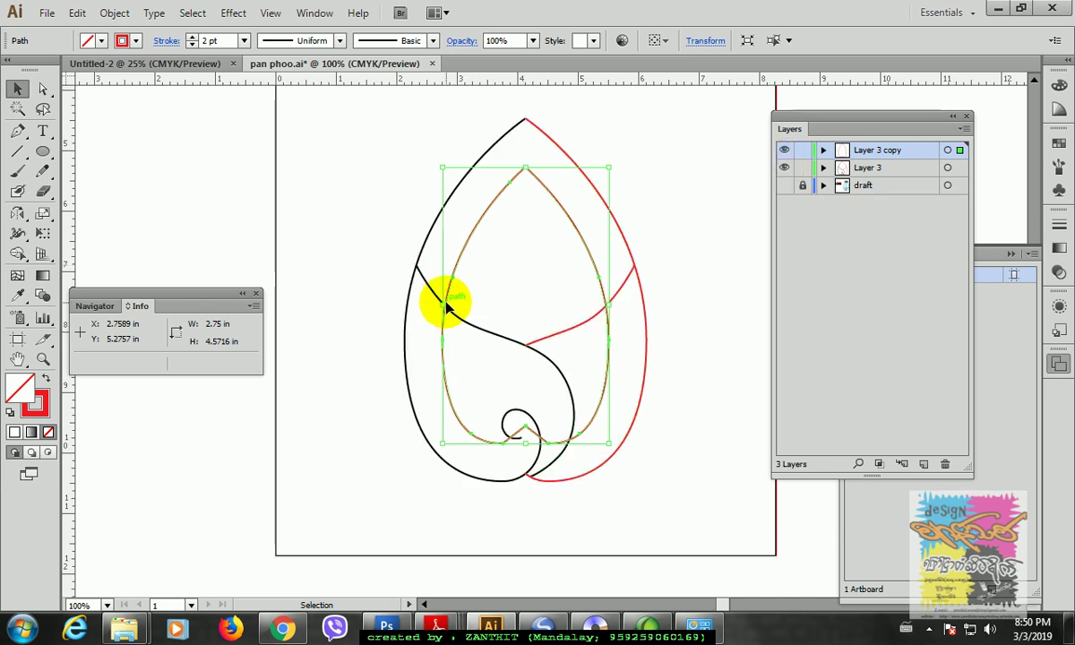
{"action": "left_click", "coordinate": [661, 365]}
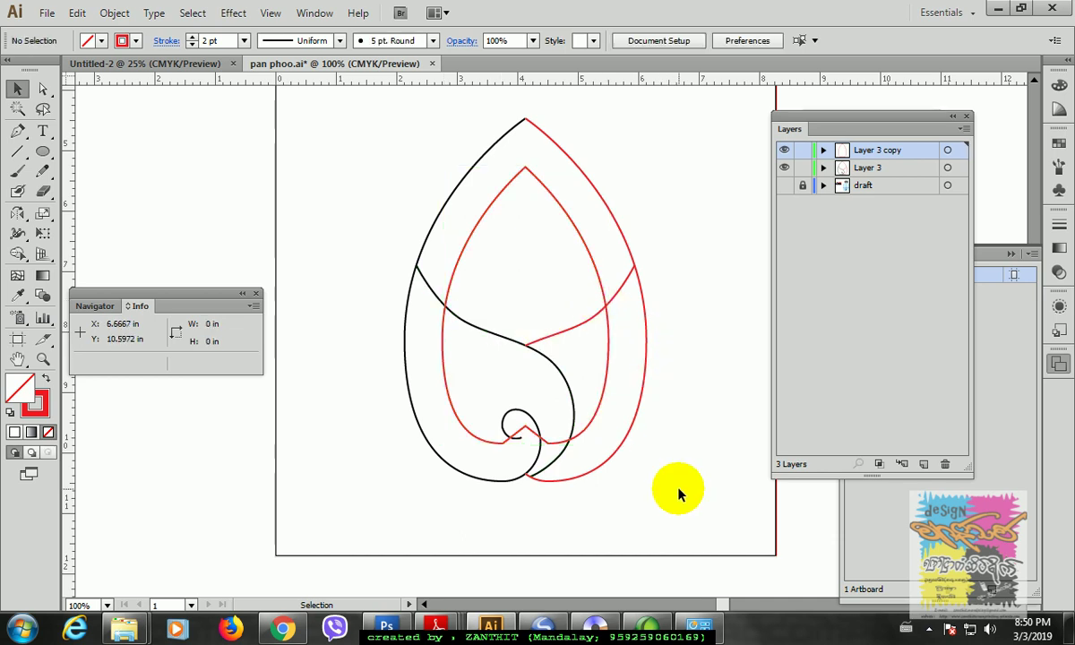
- Trim away the parts of the inner offset outline below the petal curves with Shape Builder, leaving only its arch, and deselect
{"action": "key", "text": "ctrl+plus"}
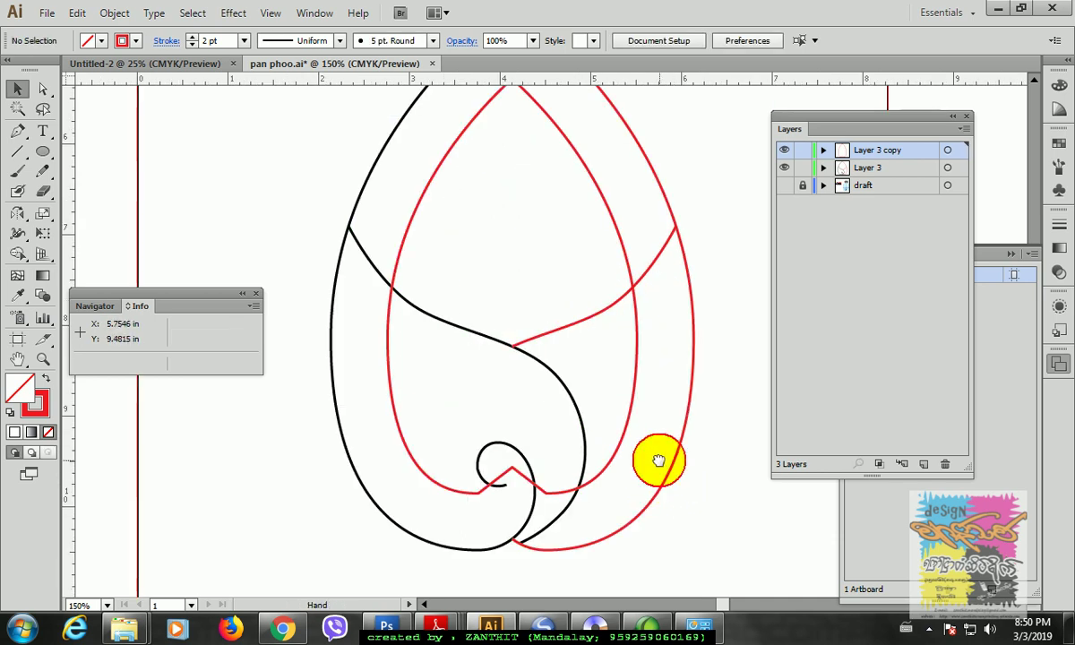
{"action": "left_click_drag", "start_coordinate": [656, 459], "coordinate": [630, 368]}
{"action": "left_click_drag", "start_coordinate": [267, 112], "coordinate": [663, 498]}
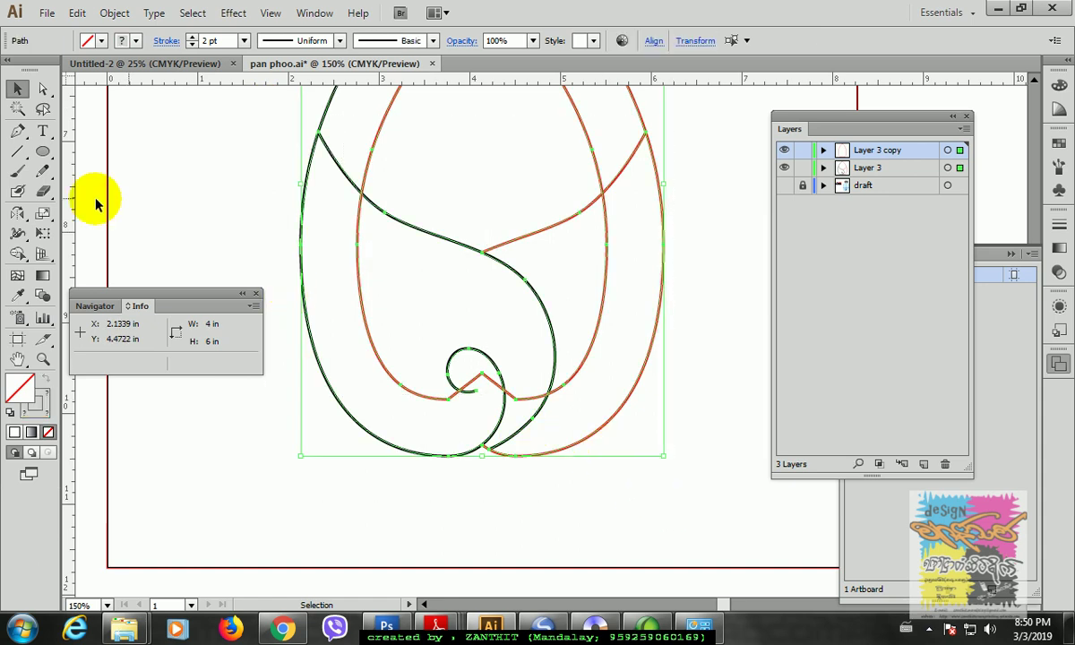
{"action": "left_click", "coordinate": [26, 256]}
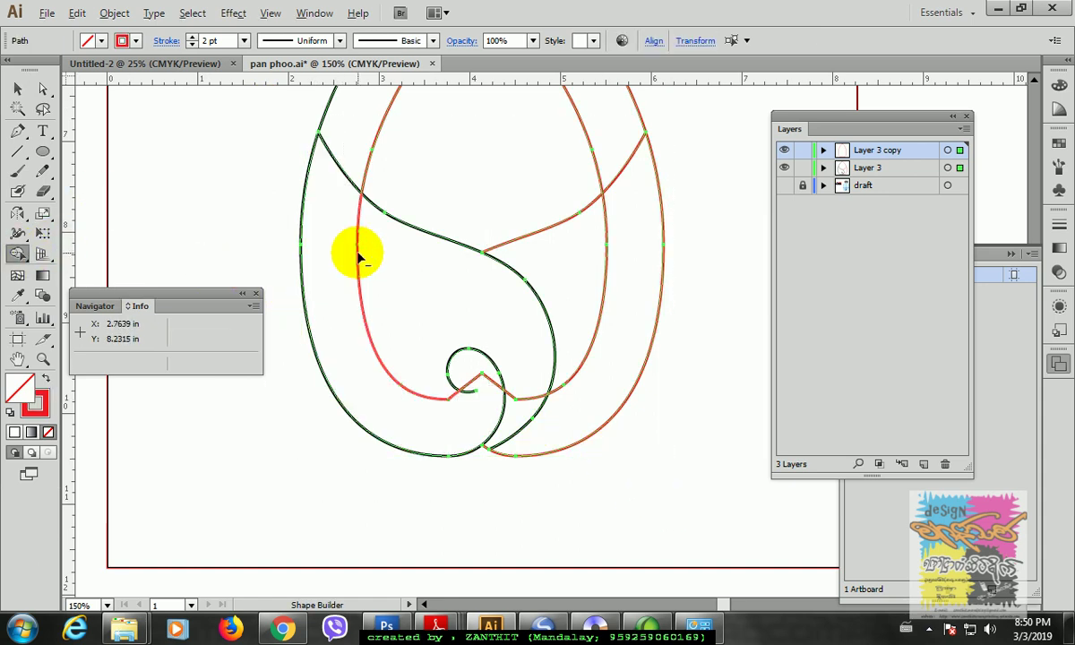
{"action": "mouse_move", "coordinate": [358, 258]}
{"action": "left_mouse_down"}
{"action": "mouse_move", "coordinate": [352, 307]}
{"action": "mouse_move", "coordinate": [458, 430]}
{"action": "mouse_move", "coordinate": [473, 379]}
{"action": "left_mouse_up"}
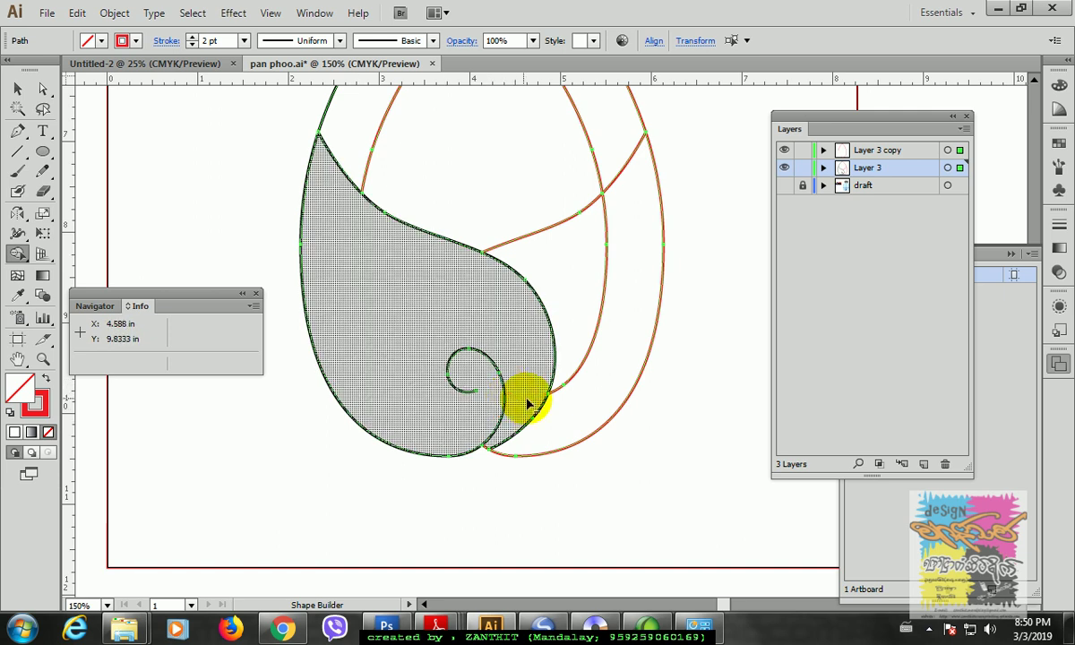
{"action": "left_click", "coordinate": [571, 382], "text": "alt"}
{"action": "left_click", "coordinate": [18, 90]}
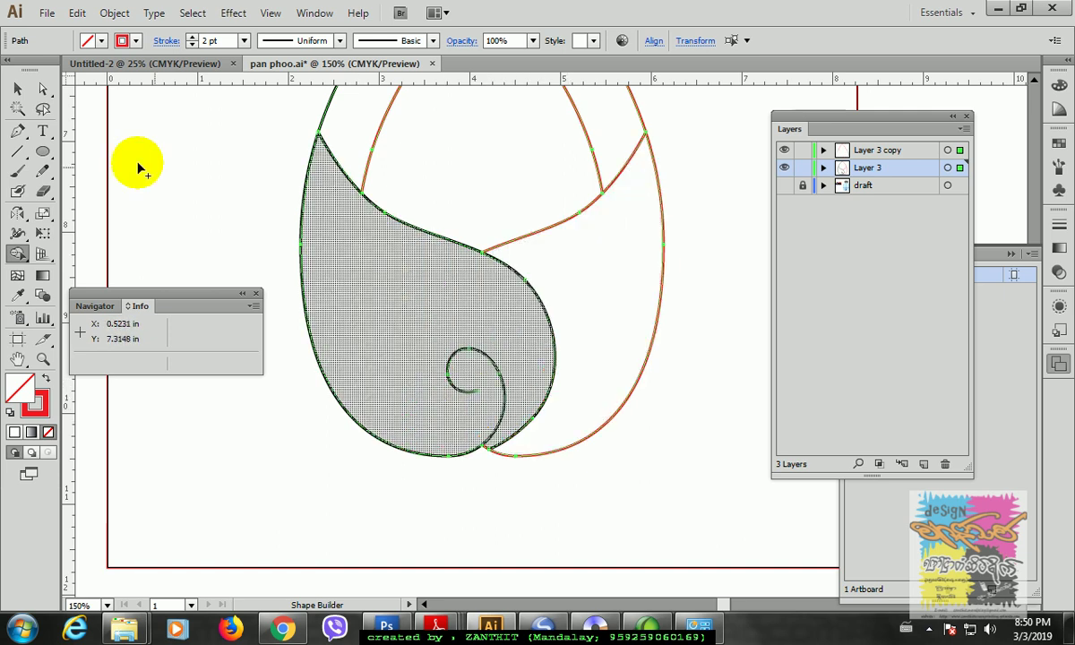
{"action": "left_click", "coordinate": [246, 204]}
- Place a vertical guide through the ornament's apex as its centre line
{"action": "left_click_drag", "start_coordinate": [523, 226], "coordinate": [525, 410]}
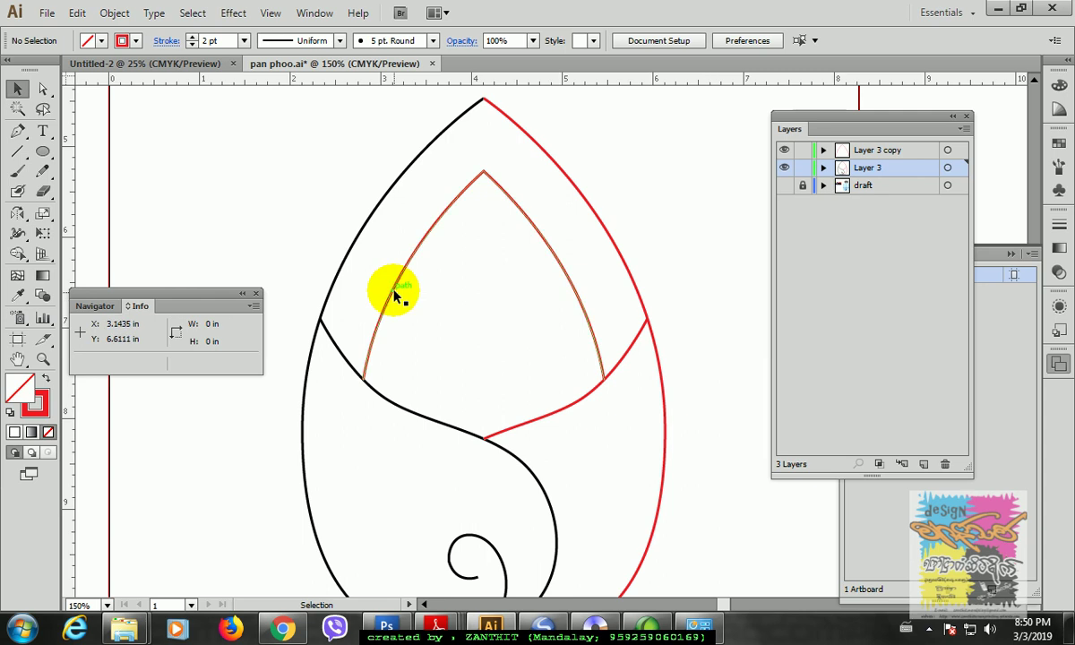
{"action": "left_click_drag", "start_coordinate": [69, 194], "coordinate": [484, 257]}
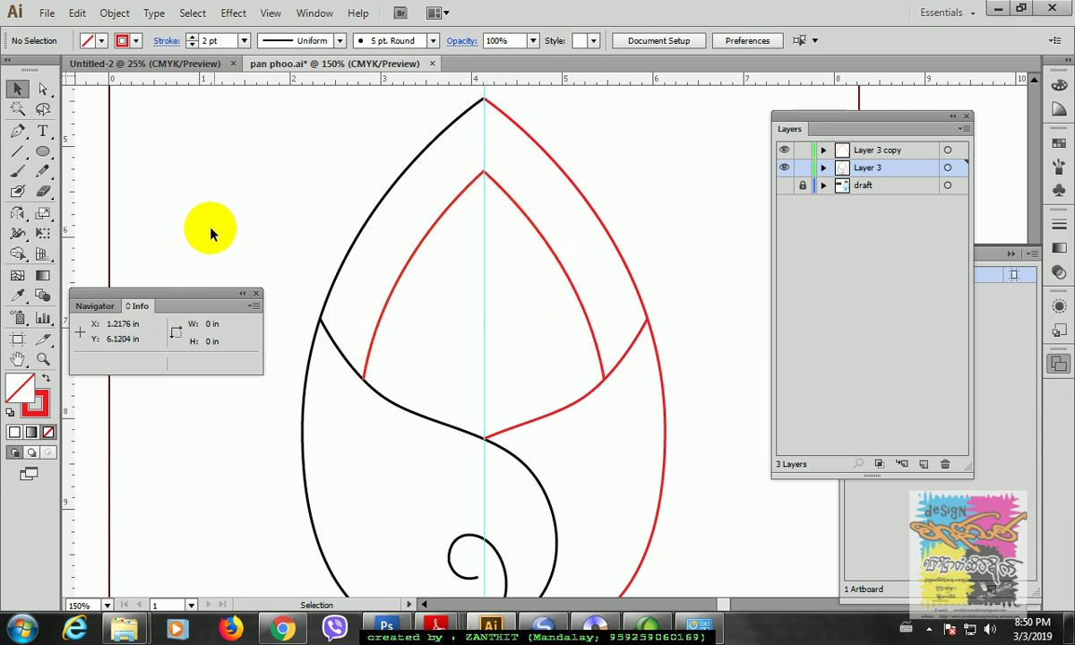
{"action": "left_click", "coordinate": [17, 133]}
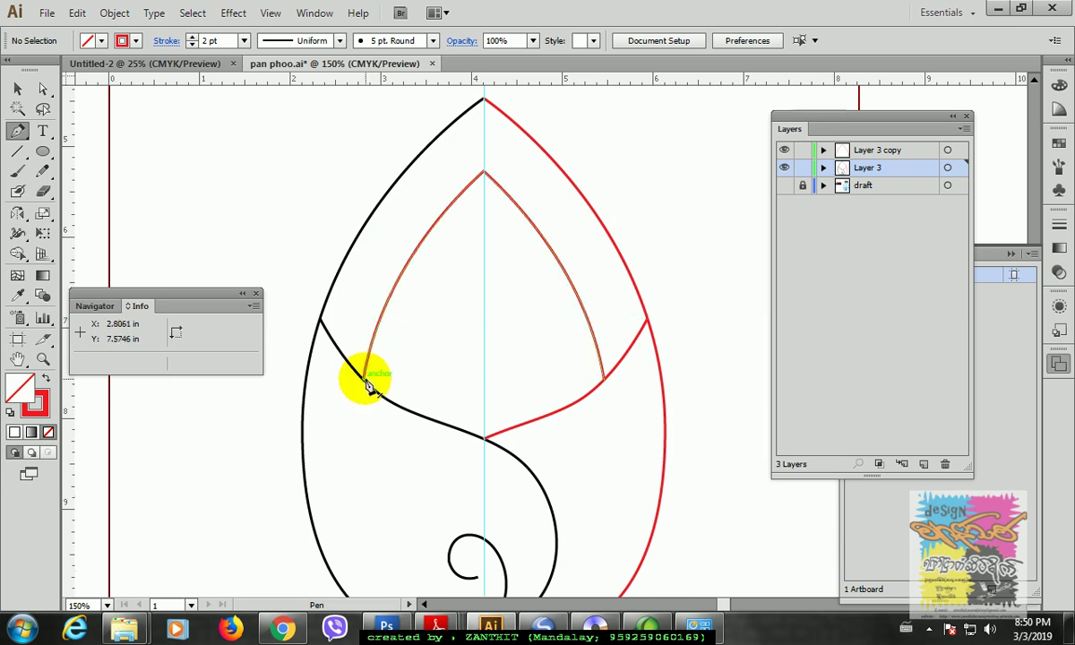
{"action": "left_click", "coordinate": [17, 90]}
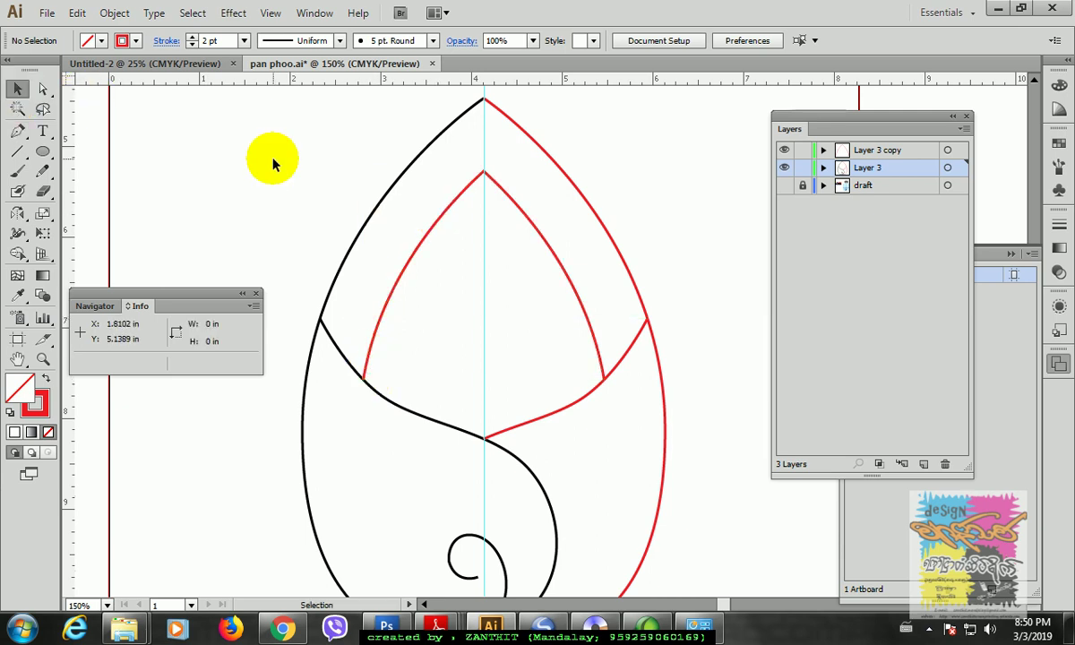
- Lock Layer 3 copy, which holds the inner arch, and add a new layer above it
{"action": "left_click", "coordinate": [403, 275]}
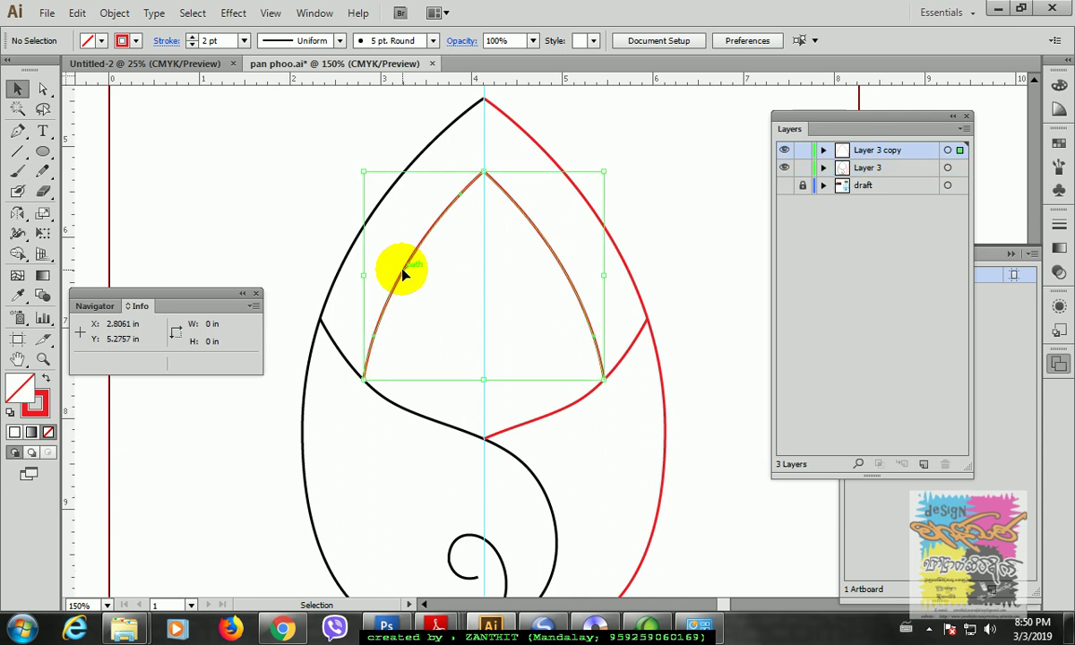
{"action": "left_click", "coordinate": [538, 234], "text": "shift"}
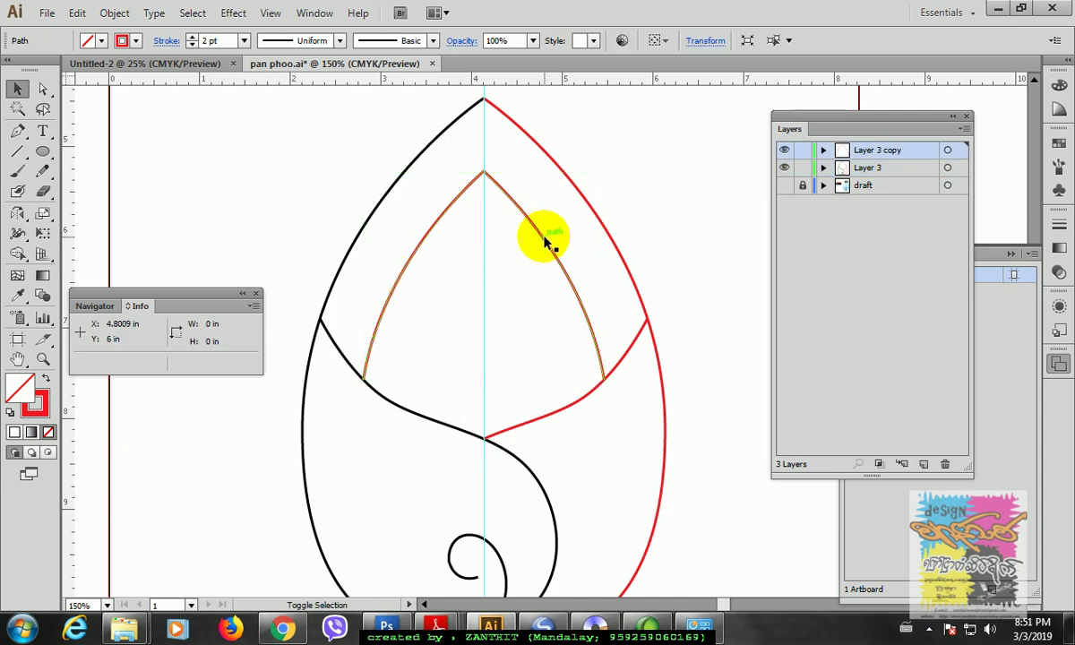
{"action": "left_click", "coordinate": [535, 239]}
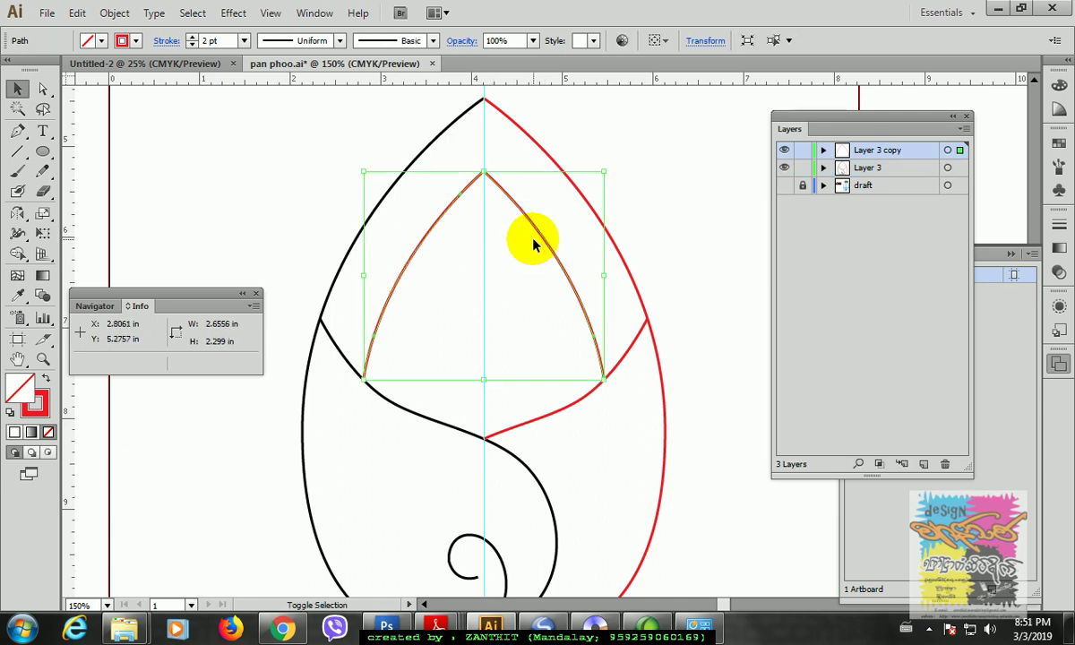
{"action": "left_click", "coordinate": [802, 150]}
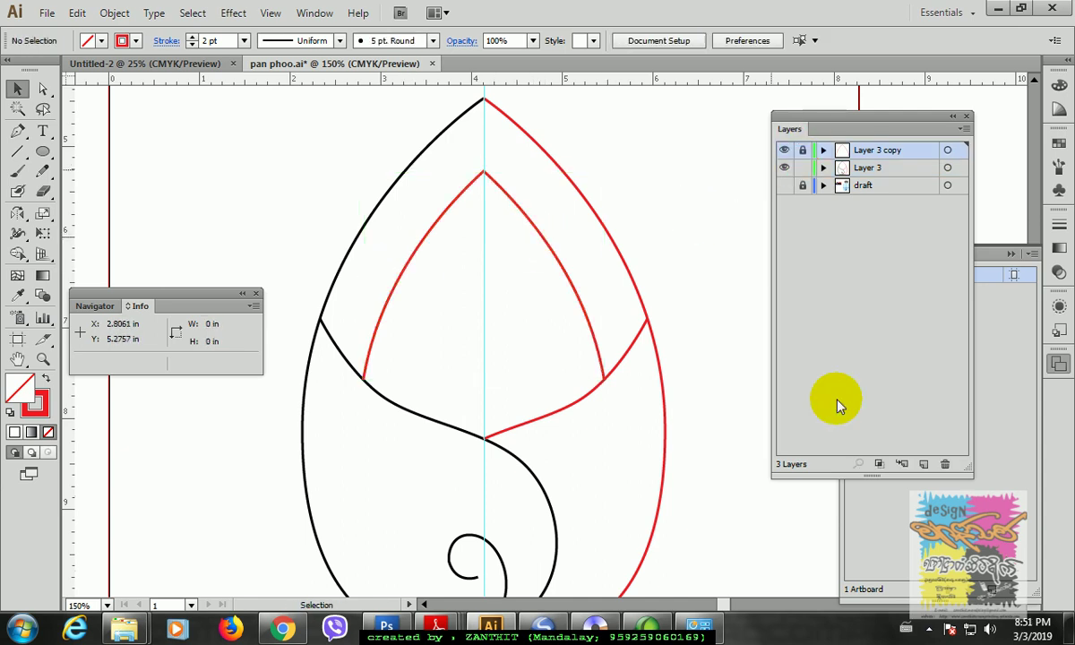
{"action": "left_click", "coordinate": [923, 465]}
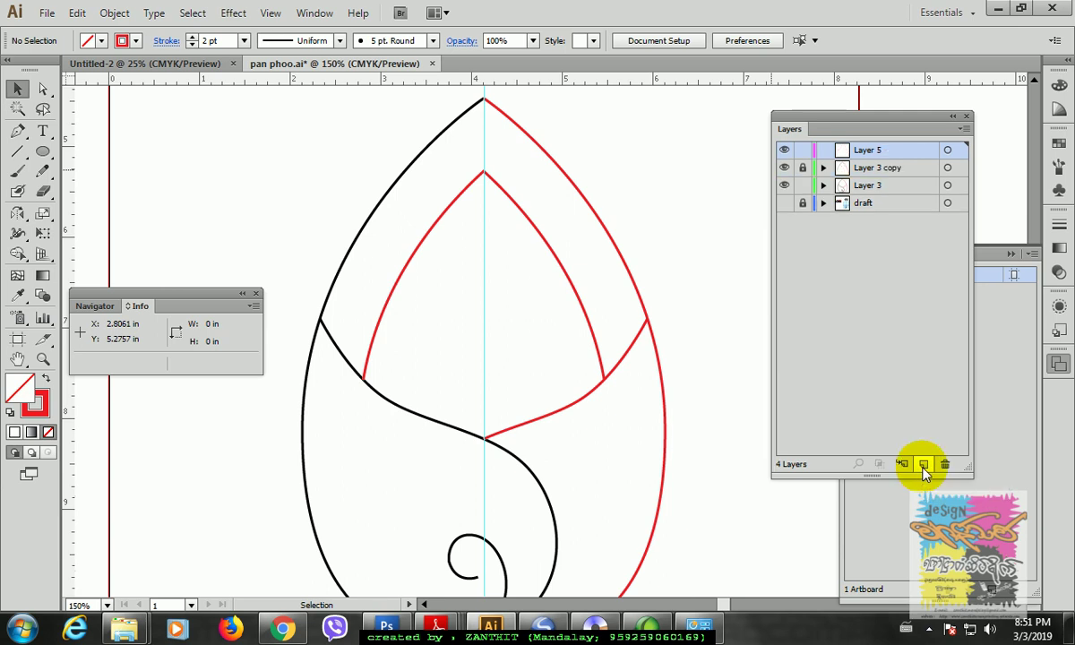
- Draw a black notched path with the Pen tool from the inner arch's left foot to its apex, about 1.33 in wide and 2.3 in high
{"action": "left_click", "coordinate": [17, 131]}
{"action": "left_click", "coordinate": [137, 42]}
{"action": "left_click", "coordinate": [46, 69]}
{"action": "left_click", "coordinate": [364, 380]}
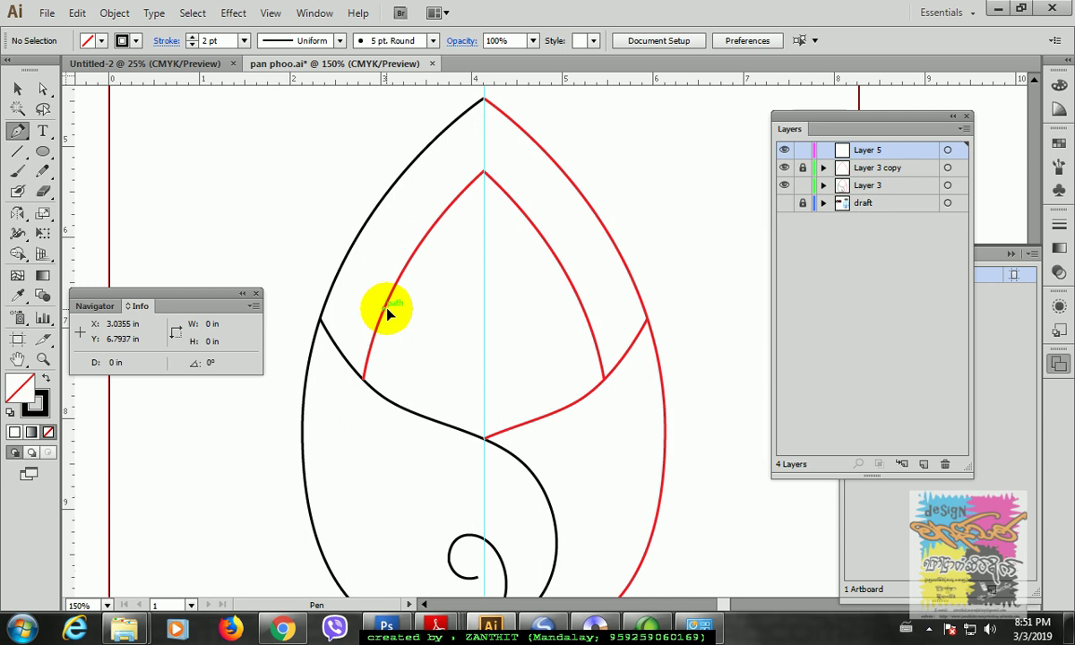
{"action": "left_click", "coordinate": [366, 379]}
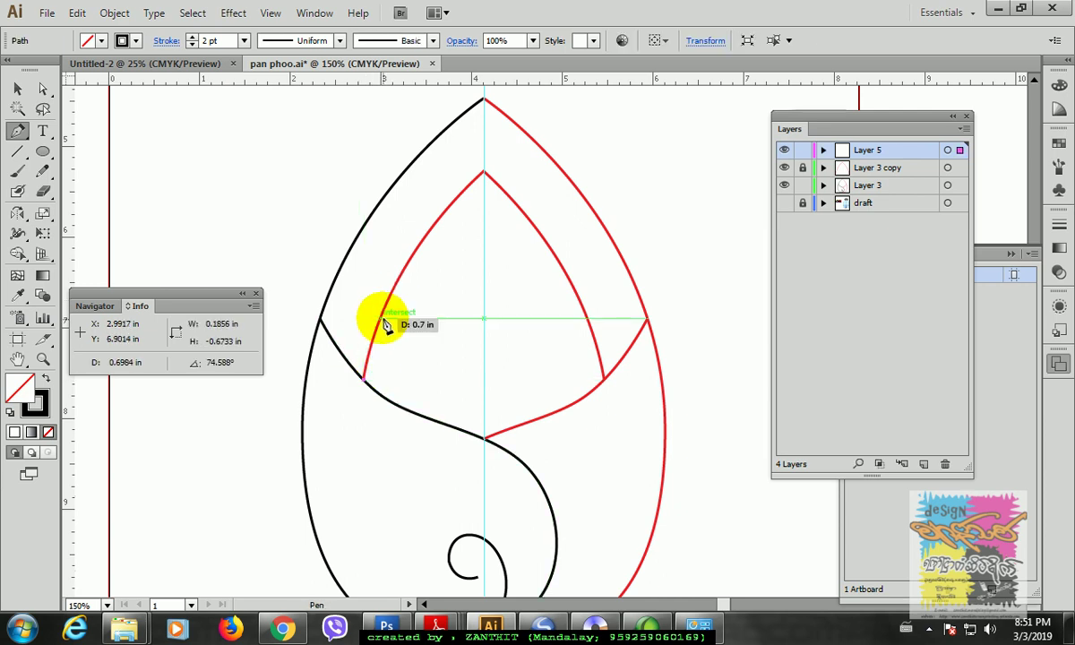
{"action": "left_click_drag", "start_coordinate": [383, 311], "coordinate": [401, 313]}
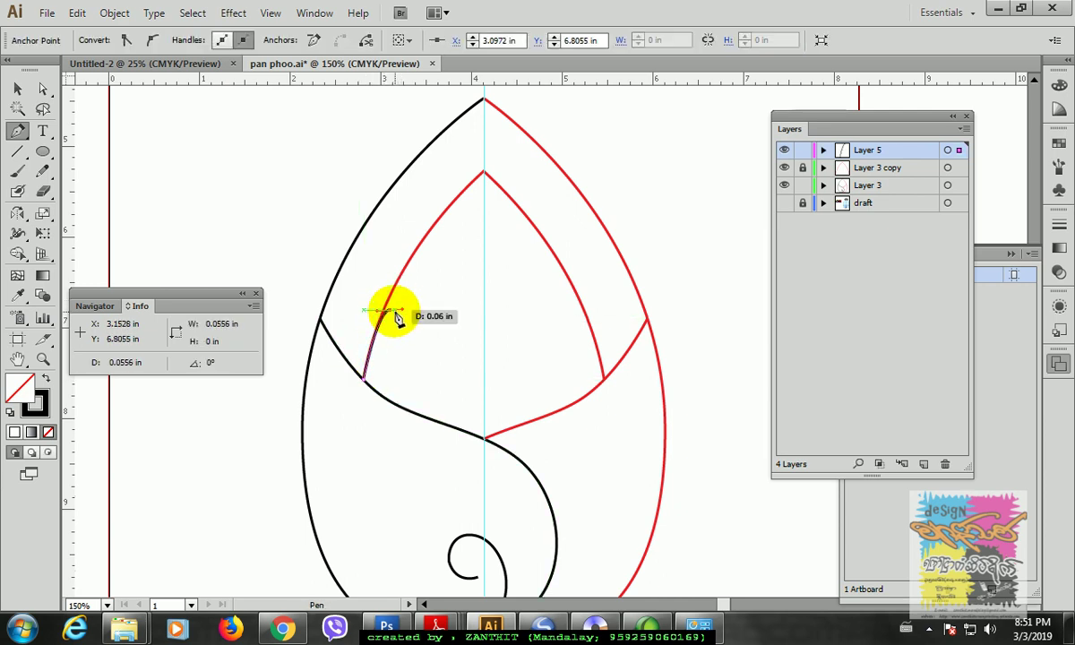
{"action": "key", "text": "alt"}
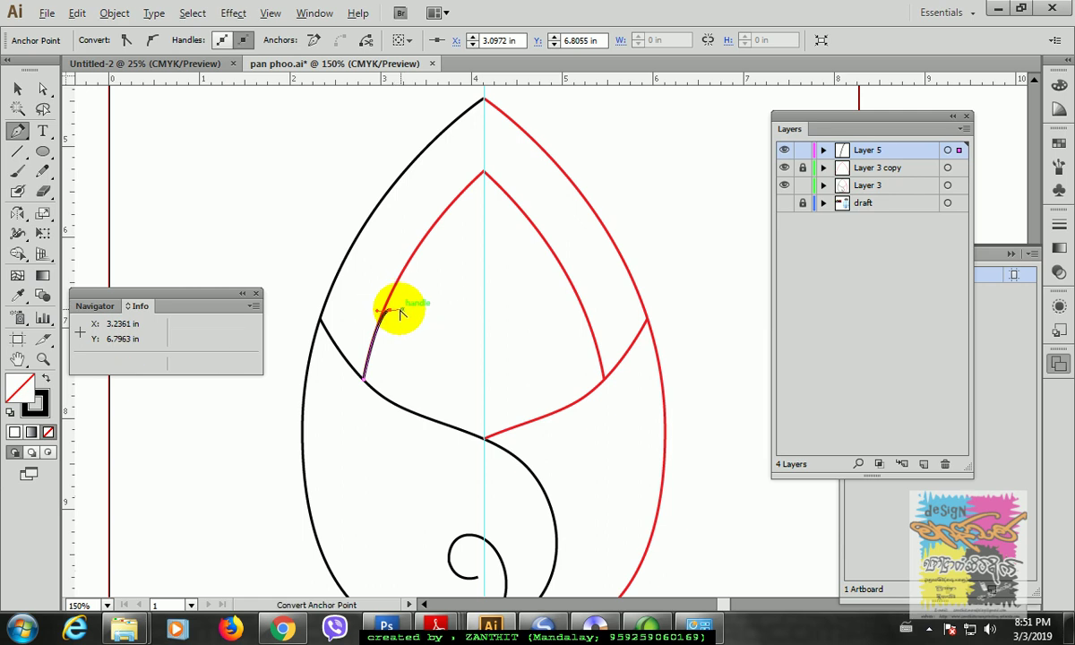
{"action": "left_click_drag", "start_coordinate": [386, 311], "coordinate": [420, 316]}
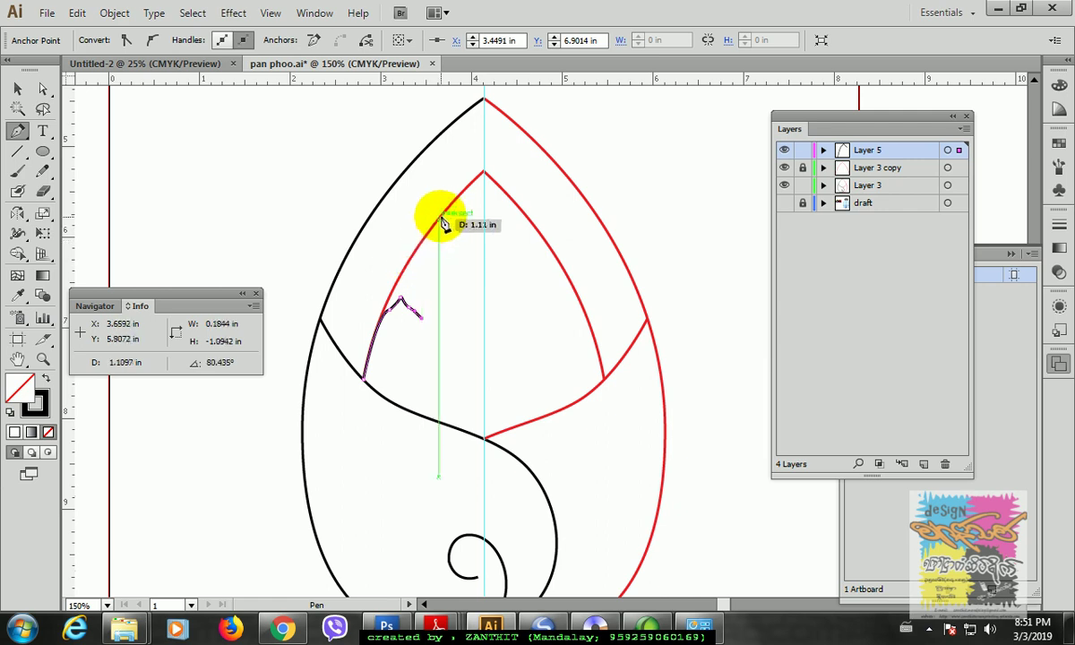
{"action": "left_click_drag", "start_coordinate": [448, 212], "coordinate": [475, 187]}
{"action": "left_click", "coordinate": [485, 169]}
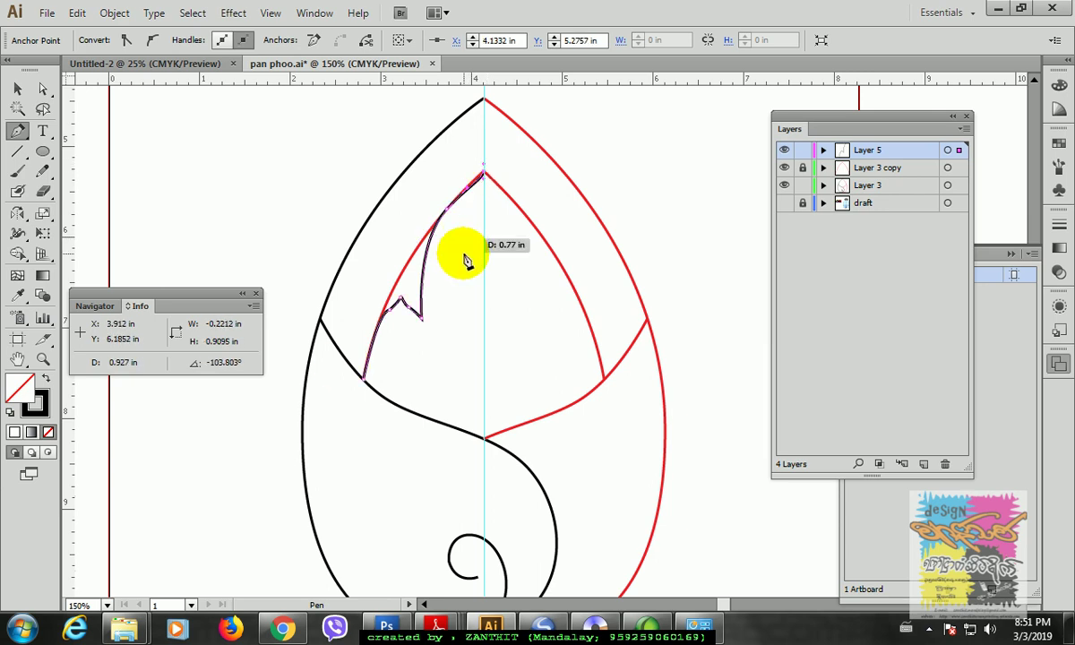
- Raise the notch's pointed tip toward the inner arch and redraw the edges around it with the Pencil
{"action": "left_click", "coordinate": [42, 89]}
{"action": "left_click", "coordinate": [440, 346]}
{"action": "left_click_drag", "start_coordinate": [401, 298], "coordinate": [399, 288]}
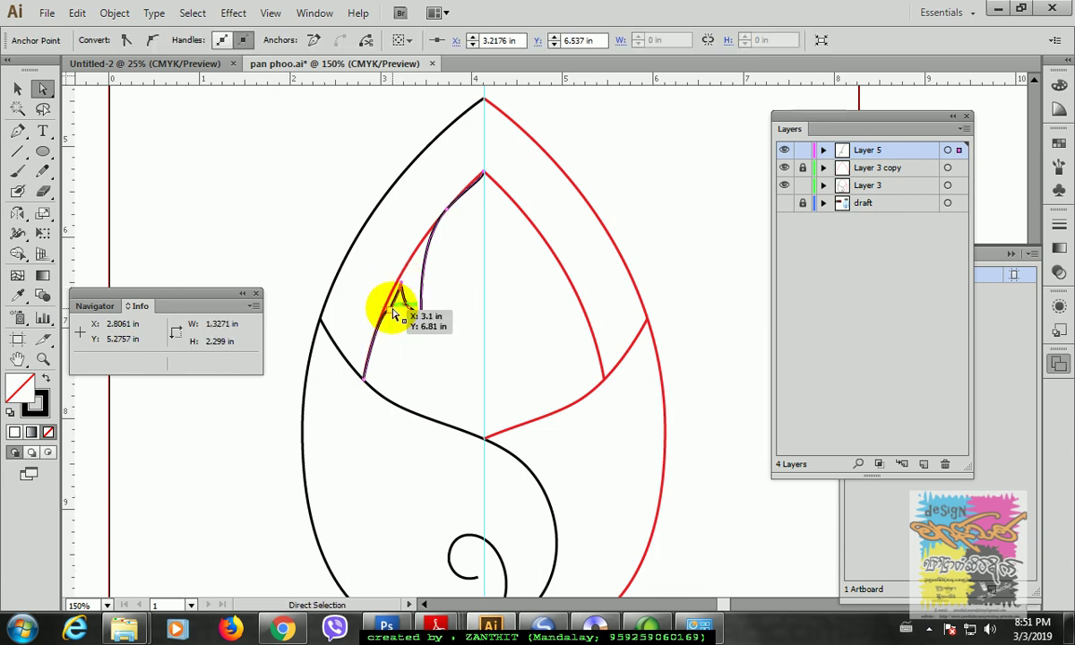
{"action": "left_click", "coordinate": [42, 170]}
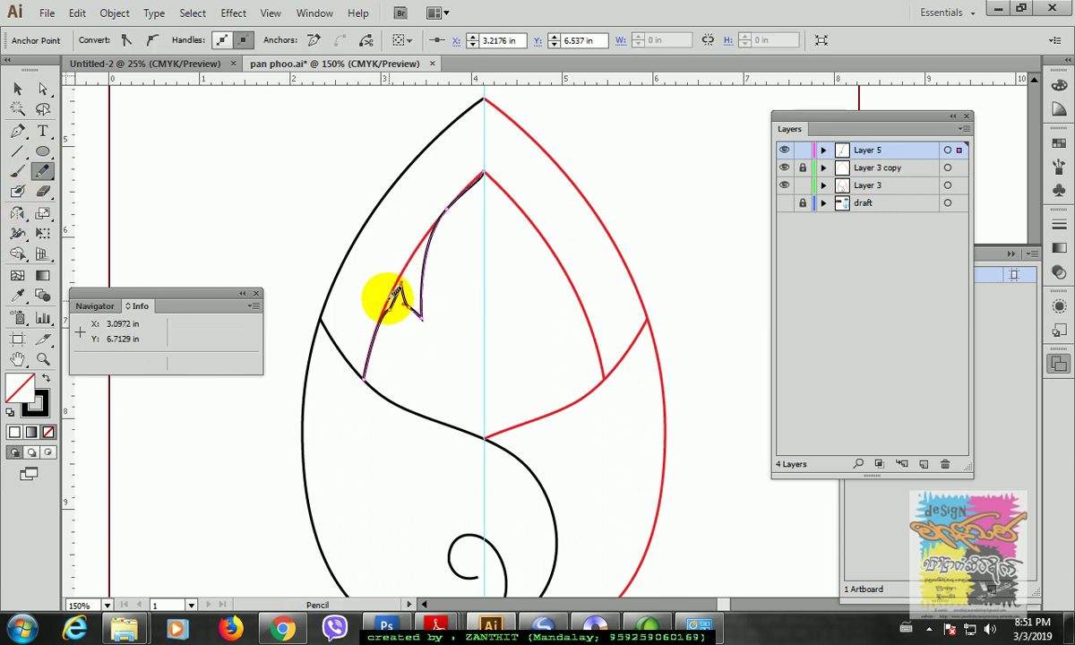
{"action": "mouse_move", "coordinate": [388, 319]}
{"action": "left_mouse_down"}
{"action": "mouse_move", "coordinate": [403, 284]}
{"action": "mouse_move", "coordinate": [422, 314]}
{"action": "left_mouse_up"}
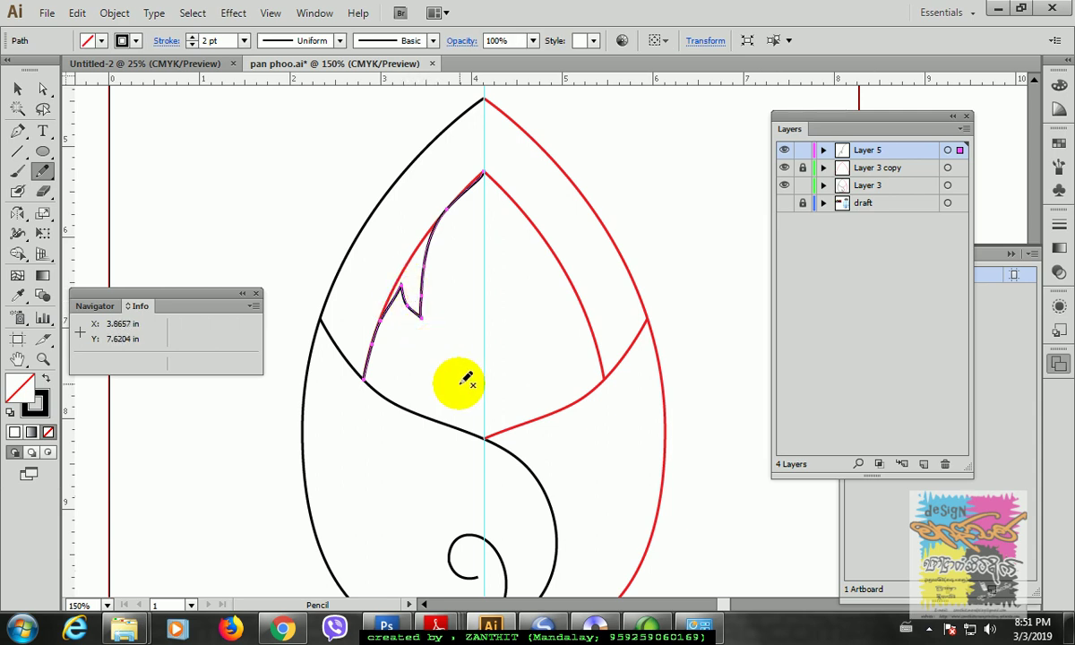
- Sketch a trial notched curve with the Pencil outside the ornament, about 0.69 in wide and 1.59 in high, and delete it
{"action": "key", "text": "ctrl+plus"}
{"action": "left_click_drag", "start_coordinate": [353, 396], "coordinate": [543, 402]}
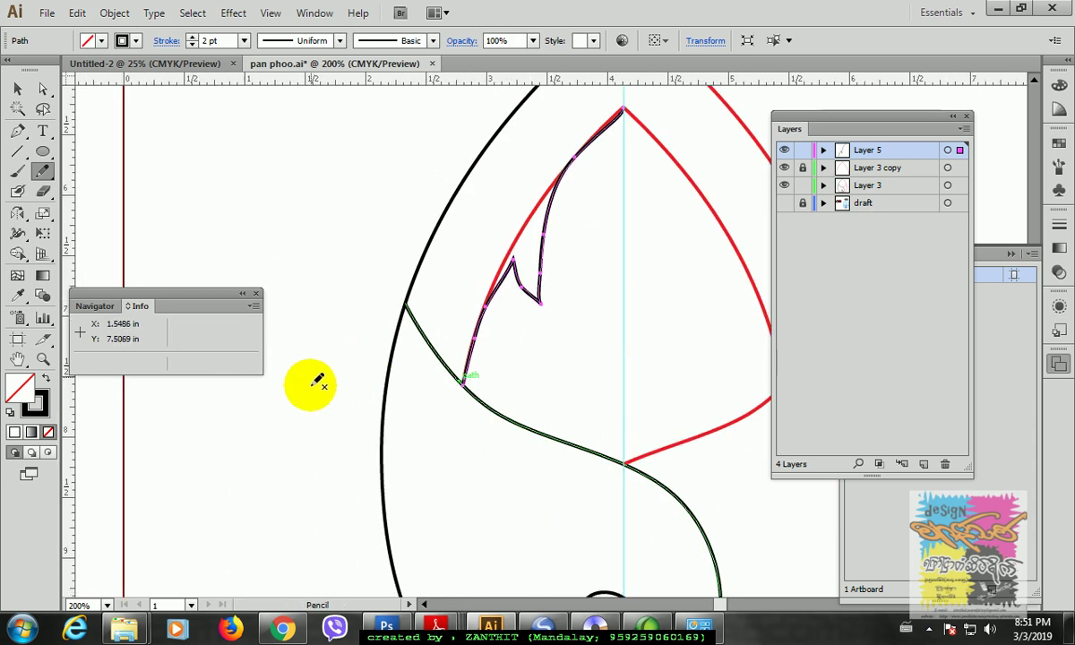
{"action": "mouse_move", "coordinate": [300, 363]}
{"action": "left_mouse_down"}
{"action": "mouse_move", "coordinate": [324, 274]}
{"action": "mouse_move", "coordinate": [336, 298]}
{"action": "mouse_move", "coordinate": [385, 179]}
{"action": "left_mouse_up"}
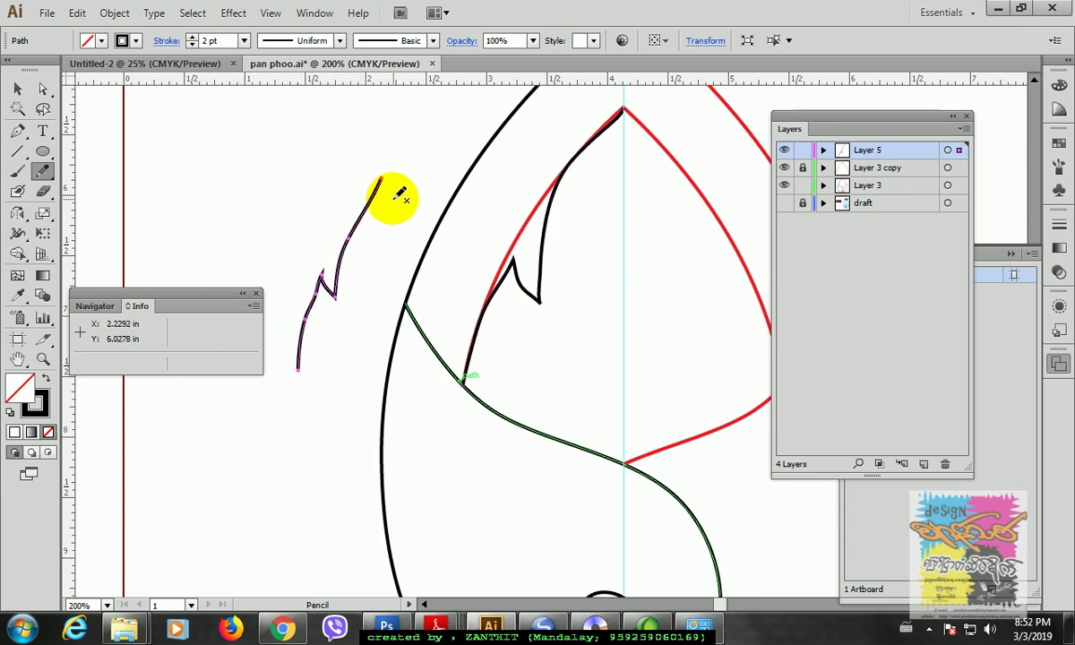
{"action": "left_click", "coordinate": [17, 88]}
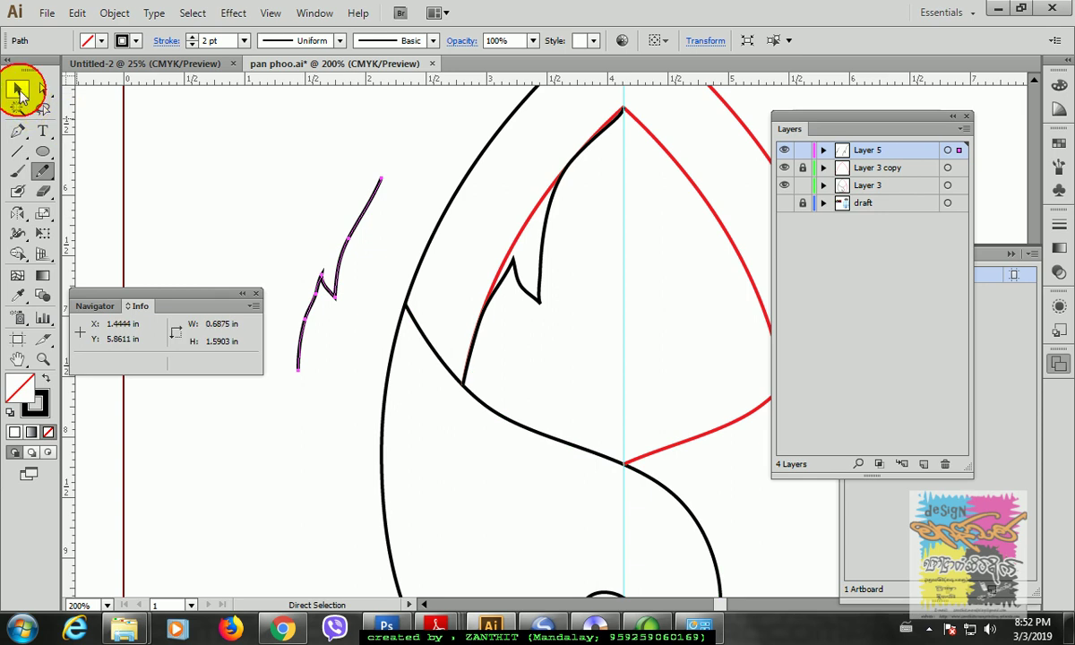
{"action": "key", "text": "Delete"}
- Redraw the notch's inner edge more smoothly with the Pencil, undoing the stroke that cuts off the upper part of the path
{"action": "left_click_drag", "start_coordinate": [367, 226], "coordinate": [269, 291]}
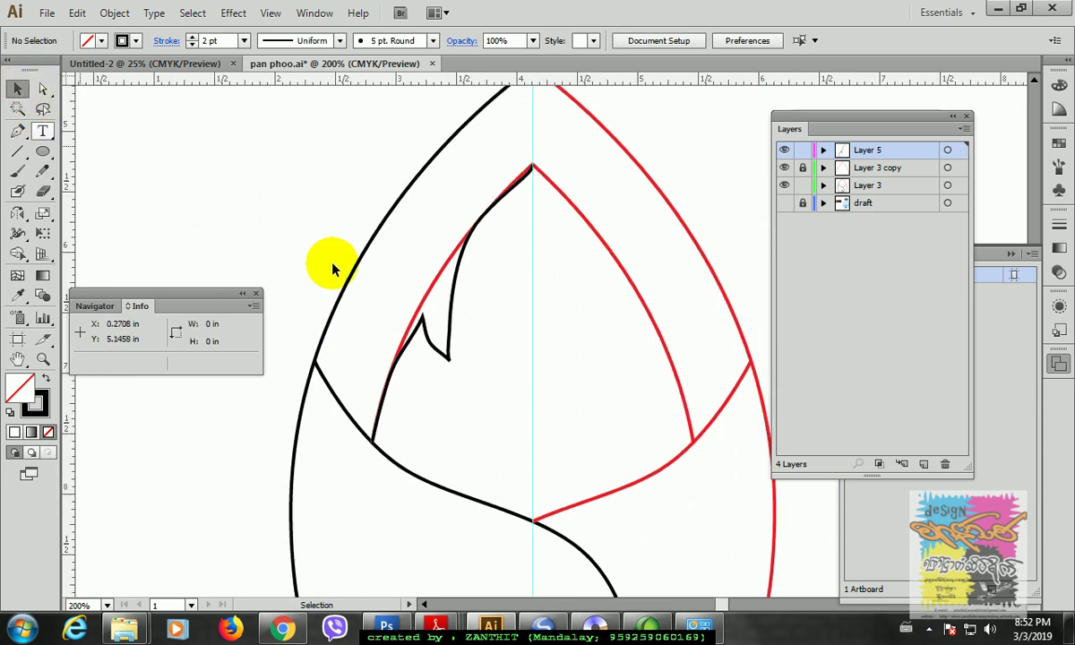
{"action": "left_click", "coordinate": [448, 362]}
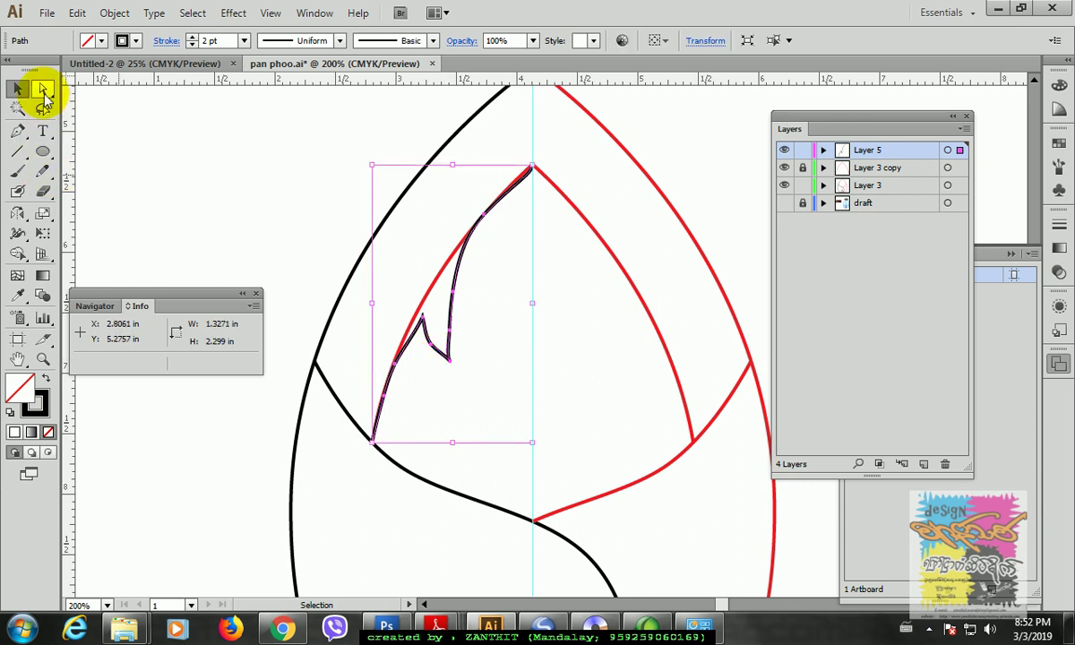
{"action": "left_click", "coordinate": [43, 171]}
{"action": "mouse_move", "coordinate": [396, 353]}
{"action": "left_mouse_down"}
{"action": "mouse_move", "coordinate": [425, 320]}
{"action": "mouse_move", "coordinate": [450, 363]}
{"action": "left_mouse_up"}
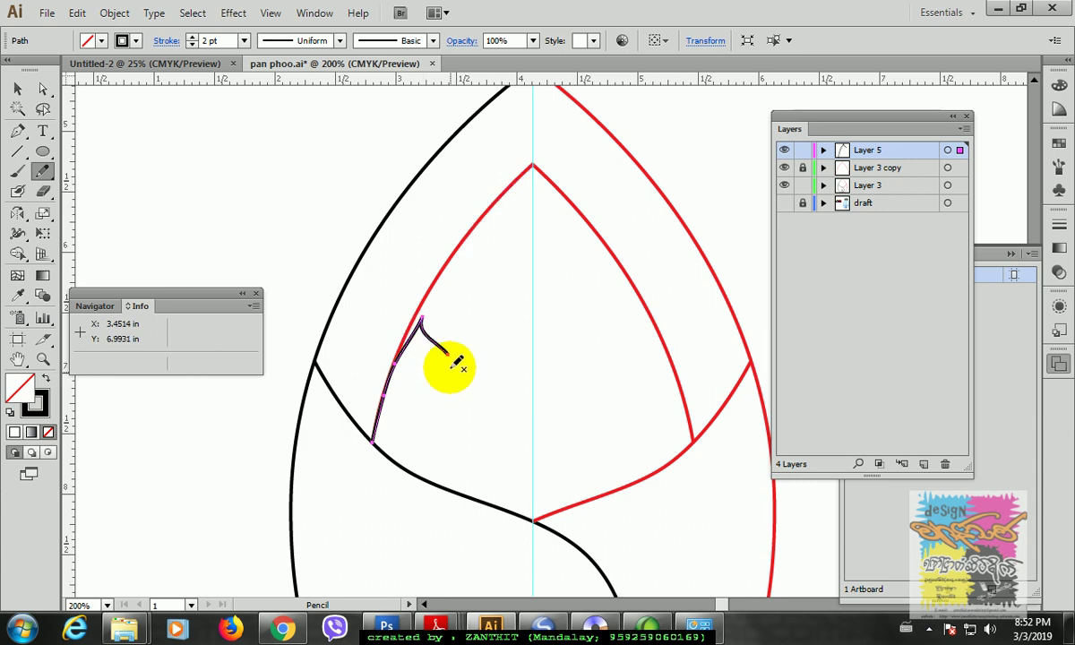
{"action": "key", "text": "ctrl+z"}
- Adjust the direction handle at the notch's lowest corner so the short edge up to the tip curves
{"action": "left_click", "coordinate": [17, 131]}
{"action": "left_click", "coordinate": [206, 207], "text": "ctrl"}
{"action": "left_click", "coordinate": [449, 362], "text": "ctrl"}
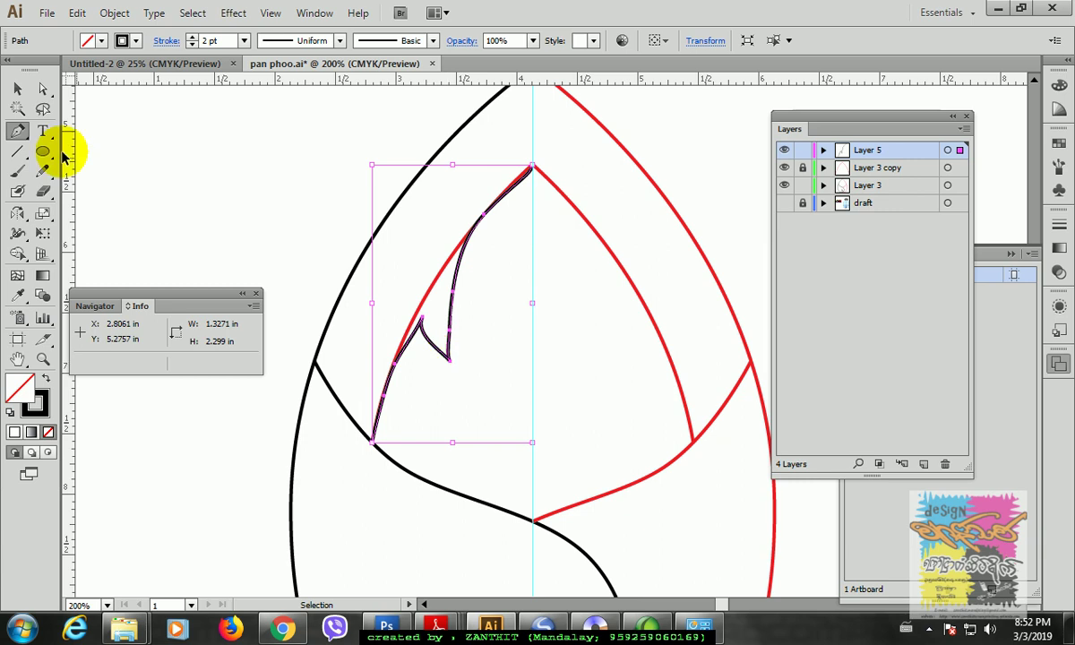
{"action": "left_click", "coordinate": [42, 87]}
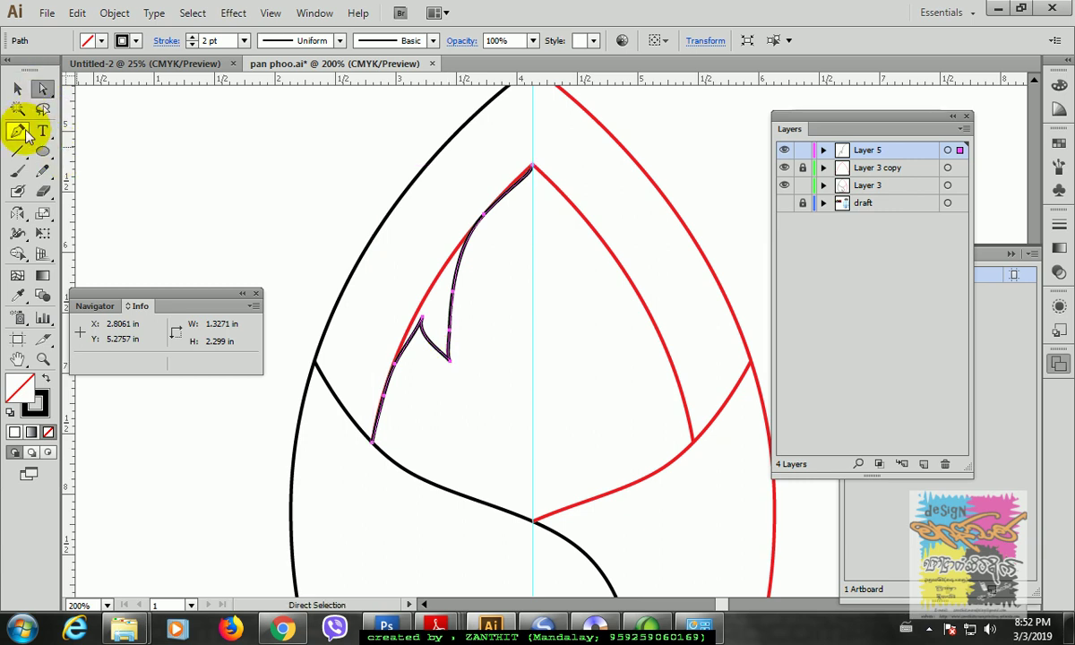
{"action": "left_click", "coordinate": [305, 247]}
{"action": "left_click", "coordinate": [449, 361]}
{"action": "left_click_drag", "start_coordinate": [442, 356], "coordinate": [419, 318]}
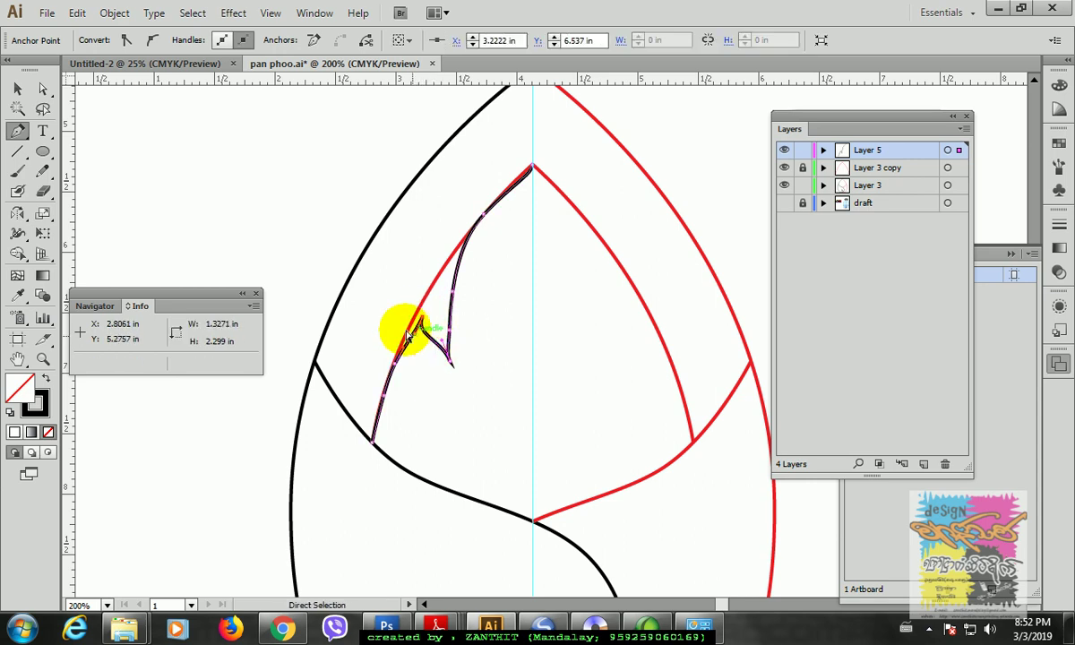
- Reshape the notch's pointed tip by adjusting its direction handles so the adjoining edges curve smoothly into it
{"action": "left_click_drag", "start_coordinate": [315, 259], "coordinate": [530, 439]}
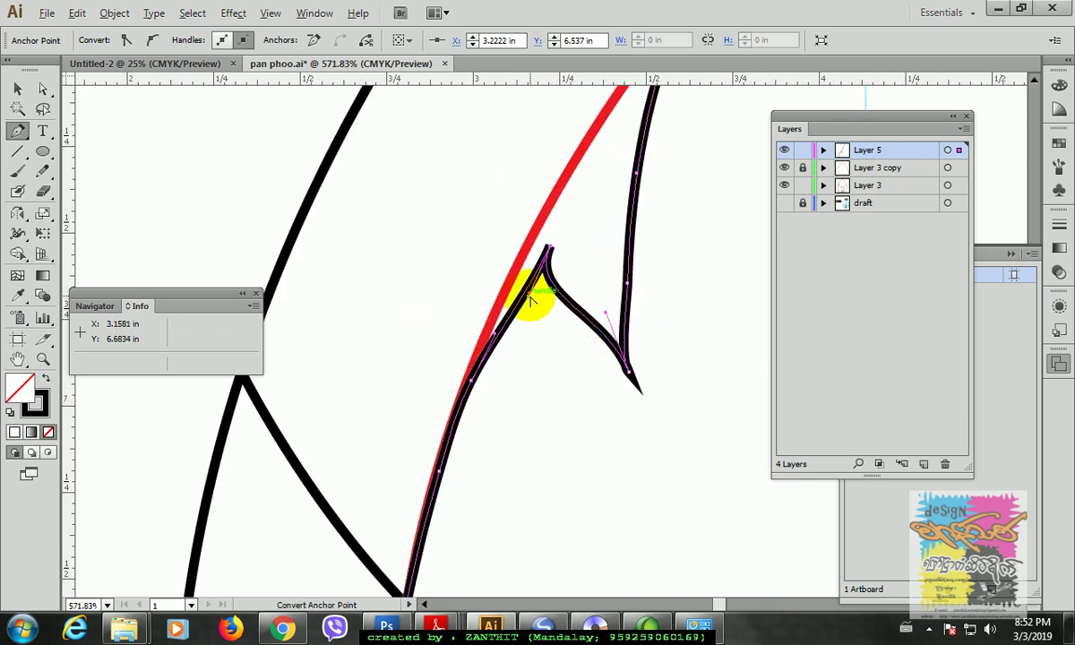
{"action": "mouse_move", "coordinate": [530, 293]}
{"action": "left_mouse_down"}
{"action": "mouse_move", "coordinate": [544, 318]}
{"action": "mouse_move", "coordinate": [503, 249]}
{"action": "mouse_move", "coordinate": [486, 254]}
{"action": "mouse_move", "coordinate": [536, 317]}
{"action": "left_mouse_up"}
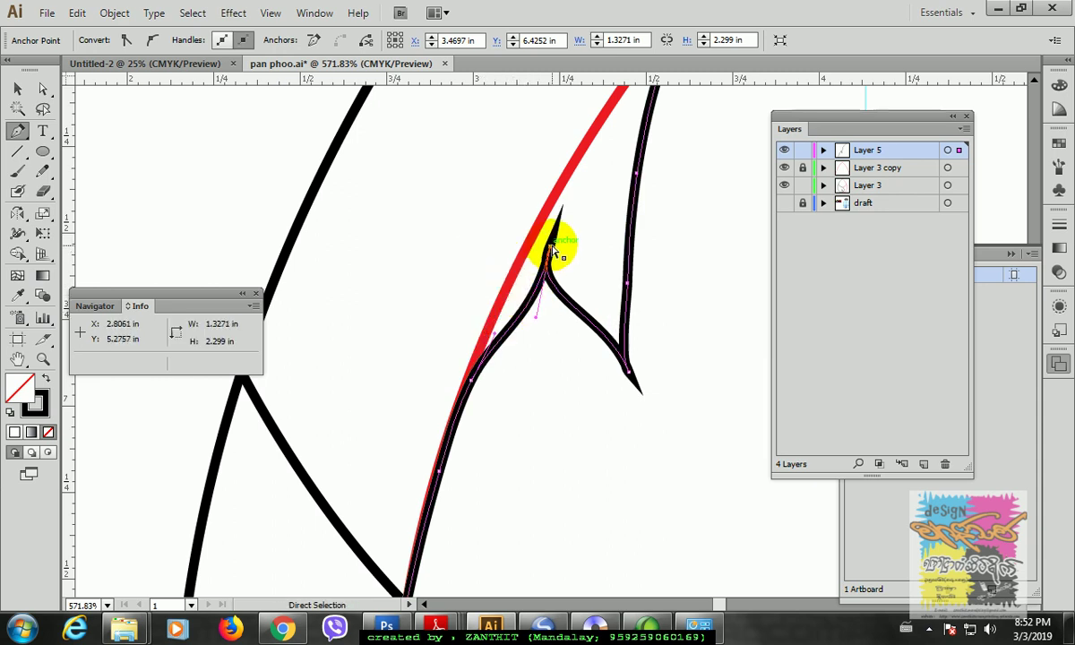
{"action": "left_click", "coordinate": [550, 247], "text": "ctrl"}
{"action": "left_click", "coordinate": [548, 310], "text": "ctrl"}
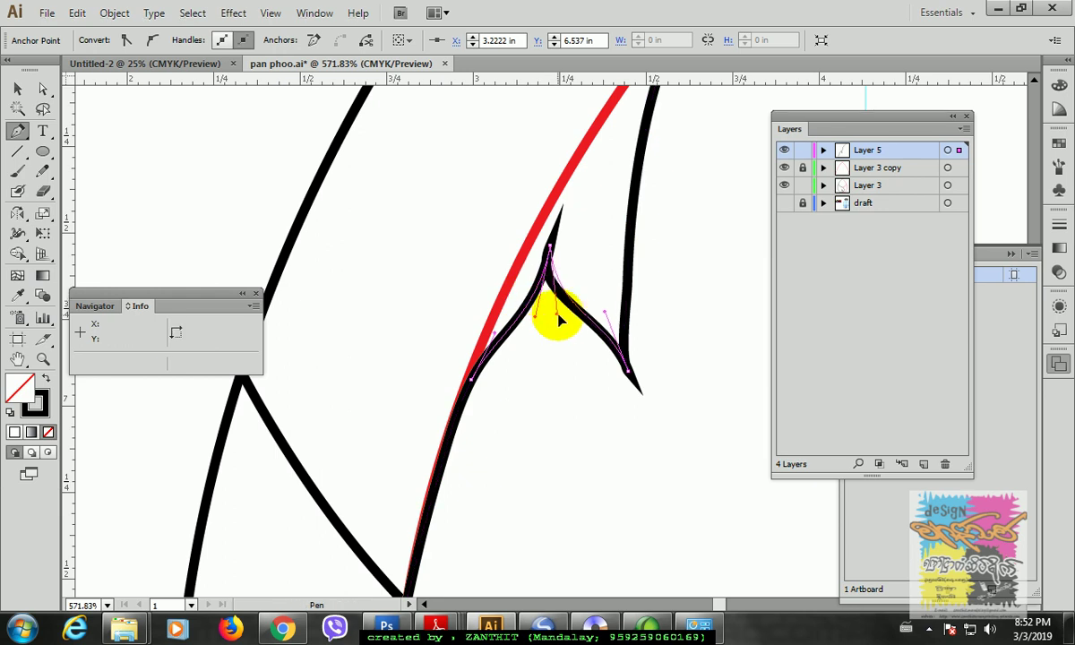
- Remove the extra anchor from the notch's long inner edge and adjust the direction handles at its lowest corner to refine the edge
{"action": "left_click_drag", "start_coordinate": [569, 317], "coordinate": [569, 319]}
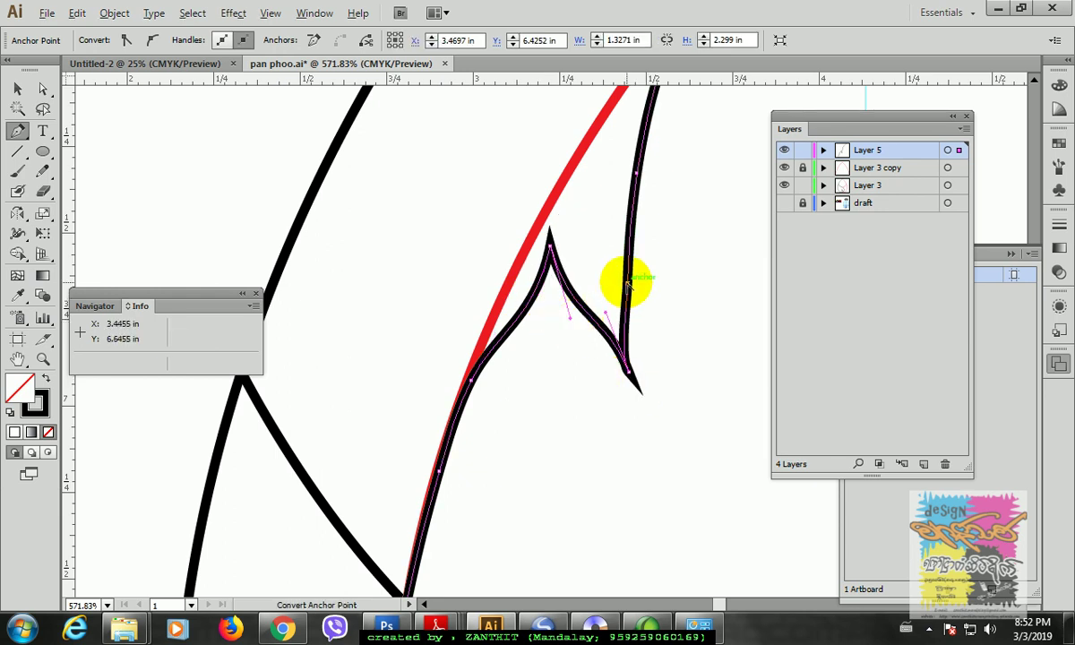
{"action": "left_click_drag", "start_coordinate": [628, 285], "coordinate": [656, 327]}
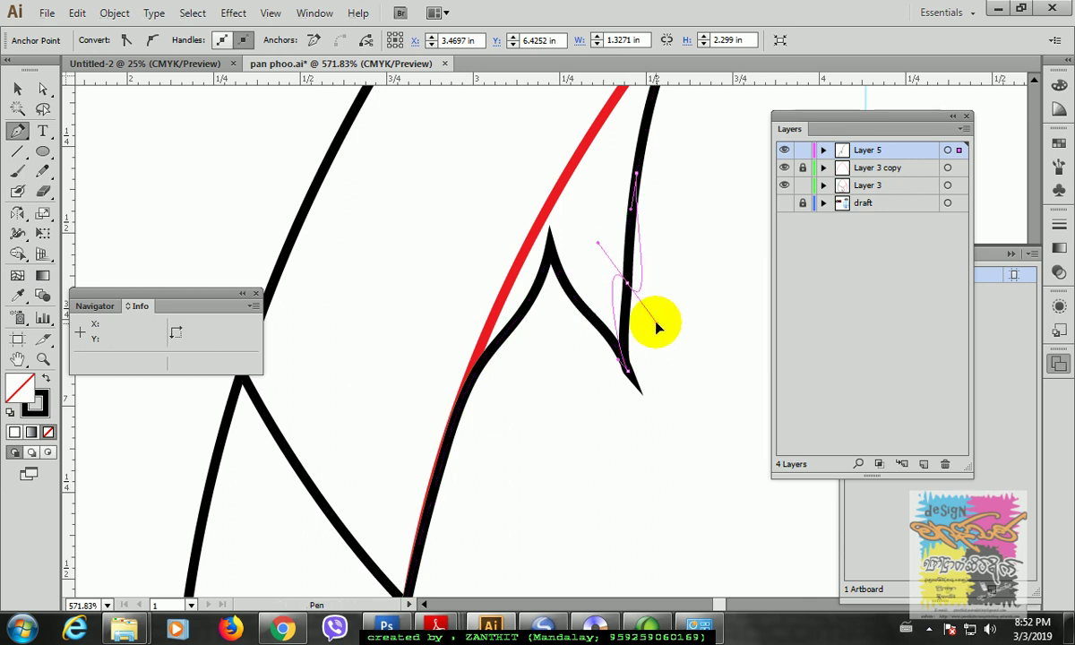
{"action": "left_click", "coordinate": [630, 286]}
{"action": "mouse_move", "coordinate": [630, 287]}
{"action": "left_mouse_down"}
{"action": "mouse_move", "coordinate": [637, 385]}
{"action": "mouse_move", "coordinate": [632, 372]}
{"action": "left_mouse_up"}
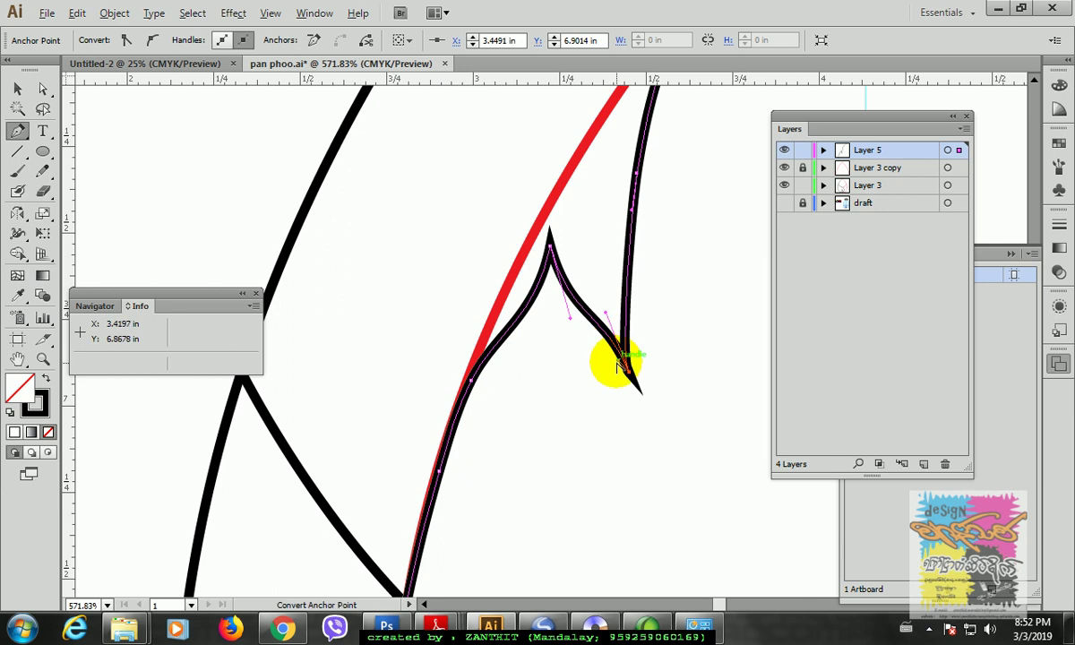
{"action": "left_click", "coordinate": [617, 362], "text": "alt"}
{"action": "left_click", "coordinate": [649, 386], "text": "alt"}
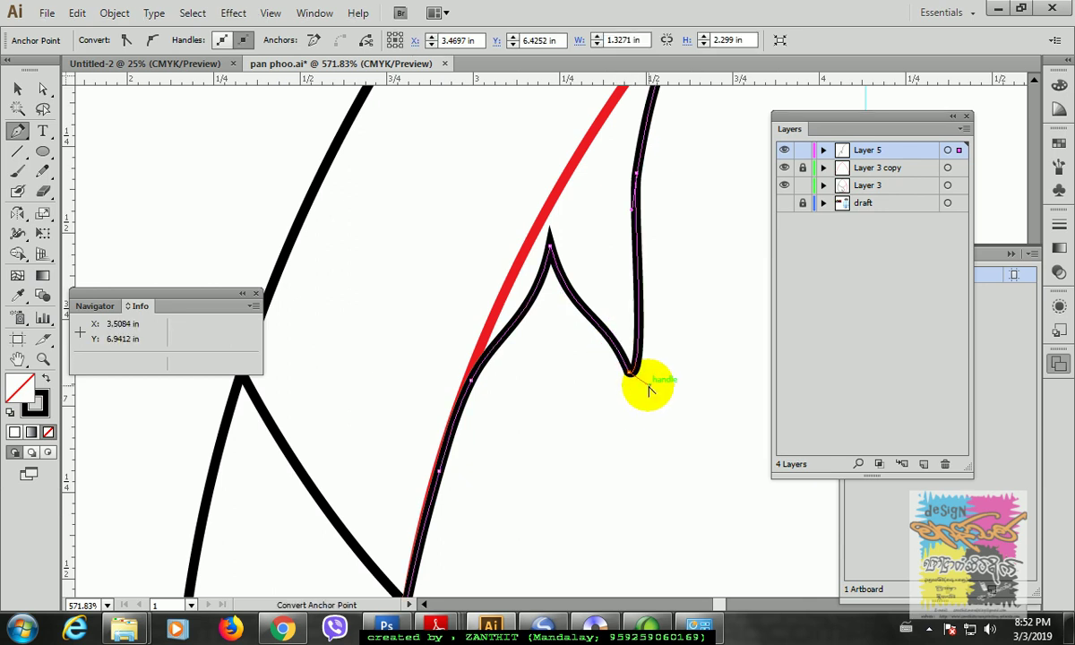
{"action": "left_click_drag", "start_coordinate": [649, 389], "coordinate": [637, 359]}
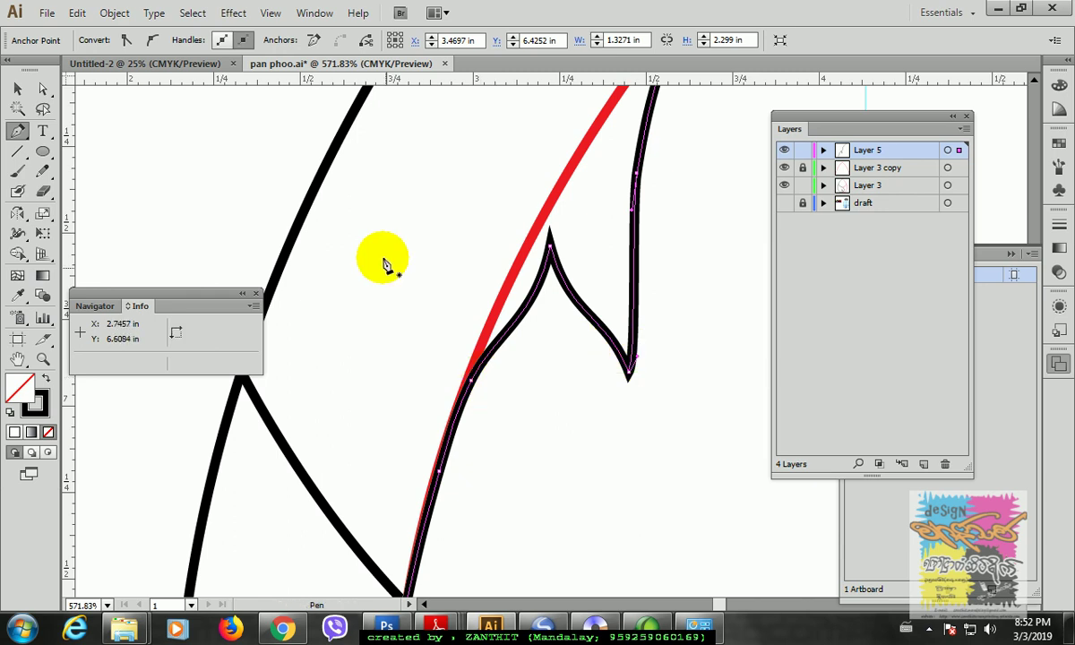
- Adjust the anchor on the curve between the notch and the arch's apex, and delete that anchor to simplify the curve
{"action": "left_click", "coordinate": [210, 147]}
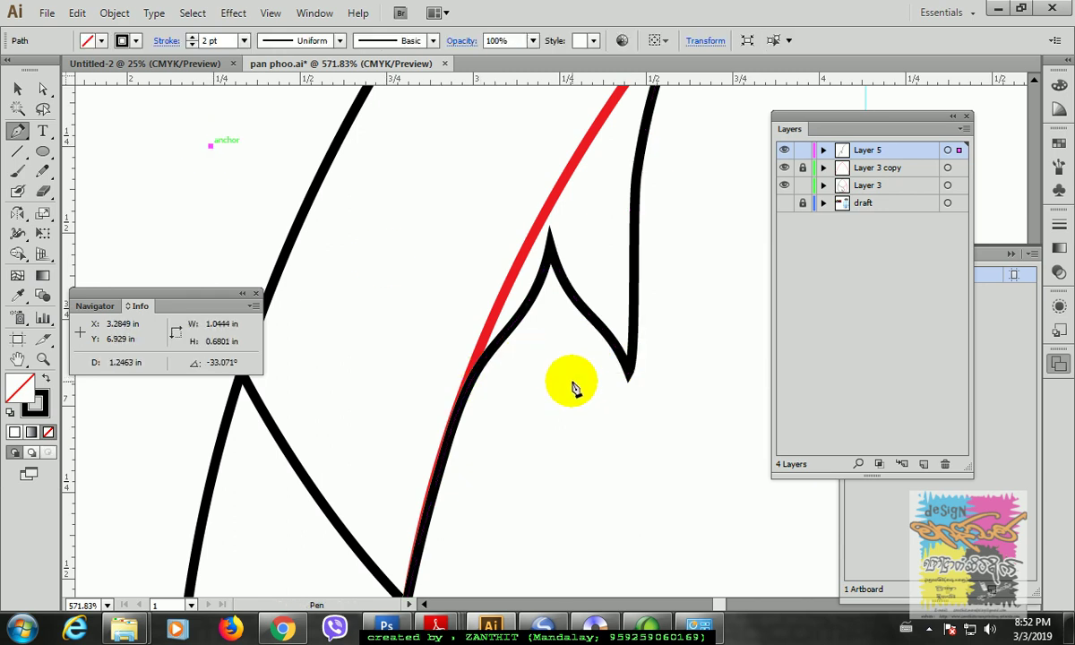
{"action": "key", "text": "ctrl+minus"}
{"action": "left_click_drag", "start_coordinate": [601, 243], "coordinate": [432, 403]}
{"action": "left_click", "coordinate": [471, 294], "text": "ctrl"}
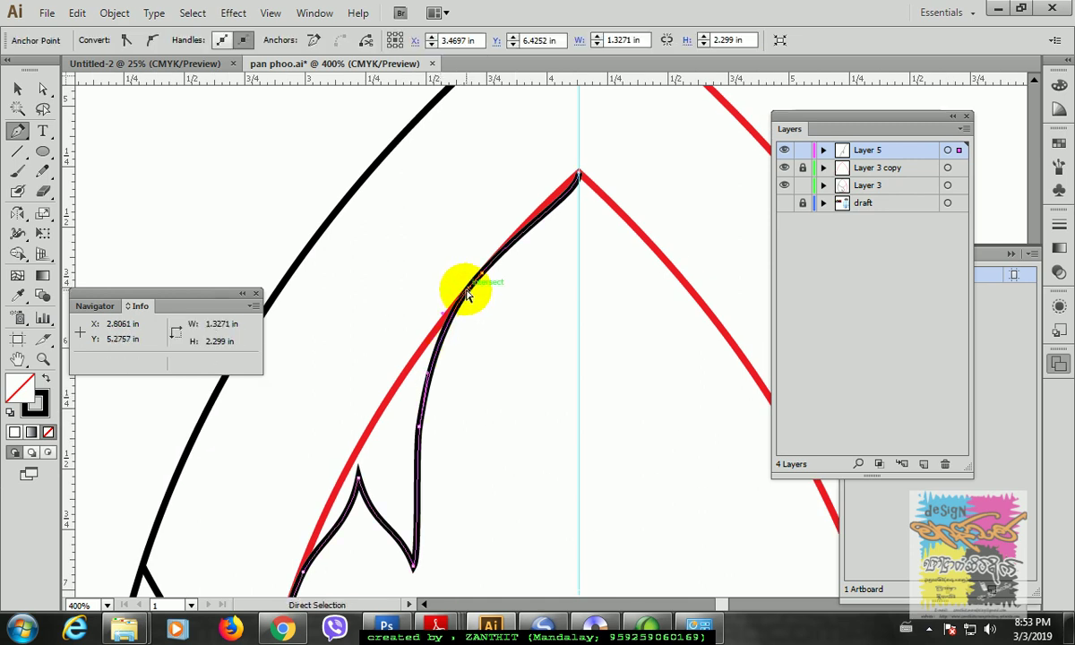
{"action": "left_click_drag", "start_coordinate": [468, 293], "coordinate": [488, 282]}
{"action": "key", "text": "ctrl+z"}
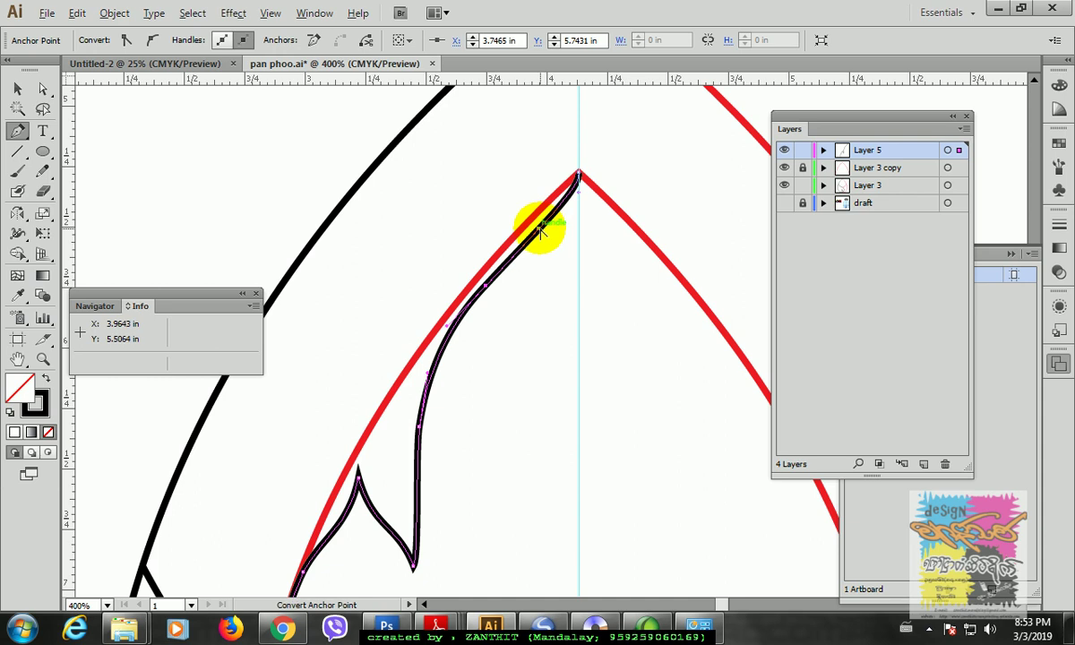
{"action": "left_click_drag", "start_coordinate": [540, 232], "coordinate": [547, 247], "text": "alt"}
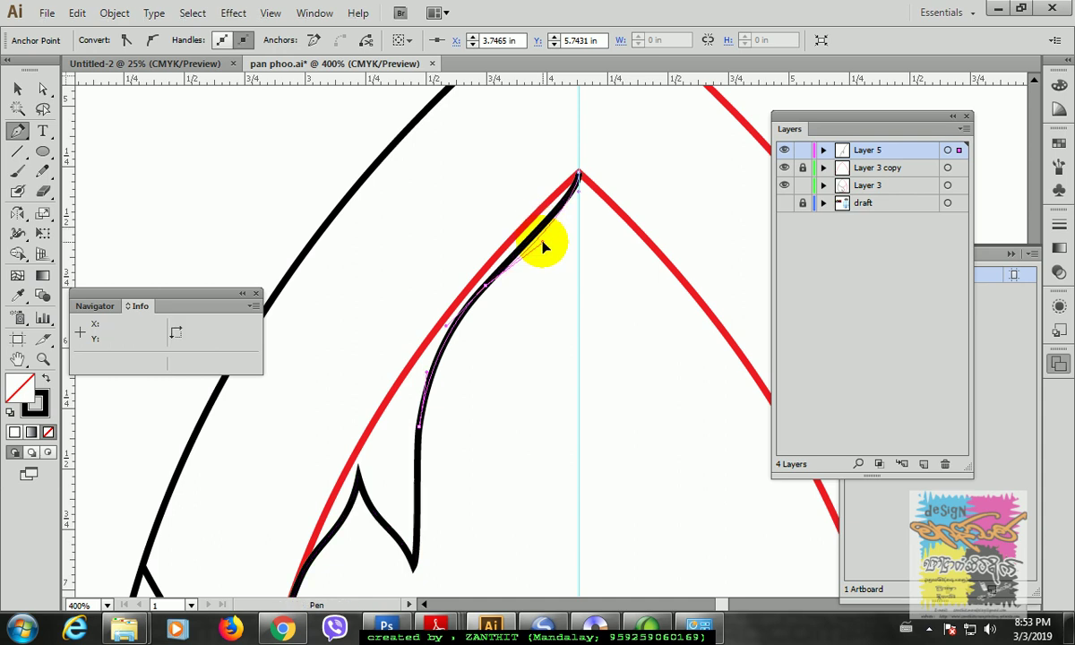
{"action": "left_click", "coordinate": [490, 293]}
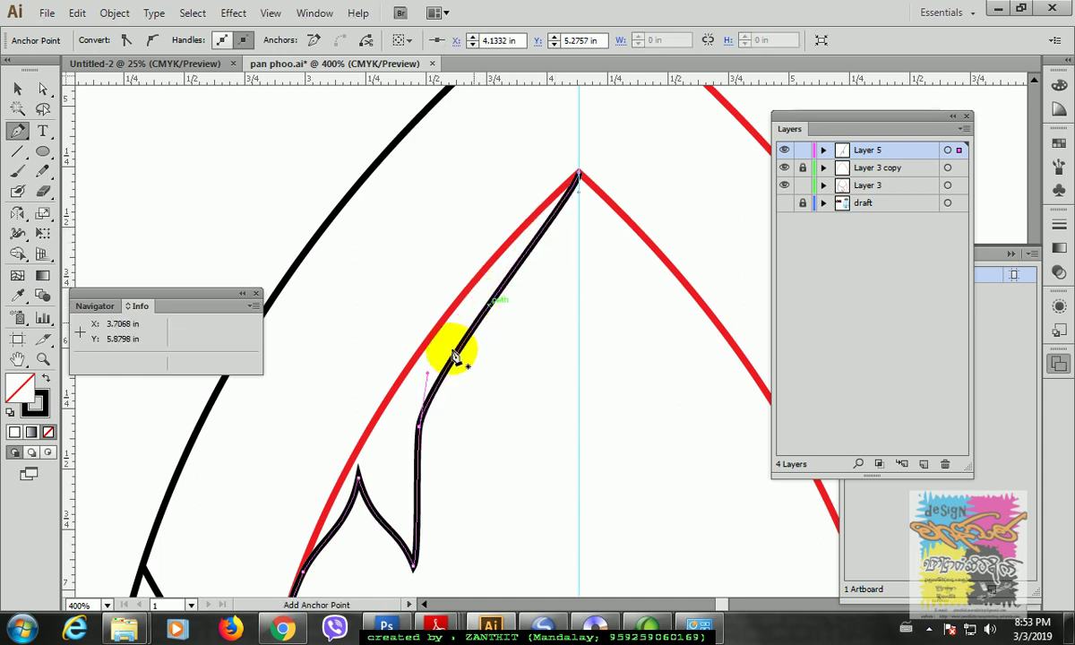
- Curve the edge from the notch up to the arch's apex by lengthening both end handles, and shift the anchor above the notch slightly down
{"action": "left_click_drag", "start_coordinate": [428, 376], "coordinate": [431, 355], "text": "alt"}
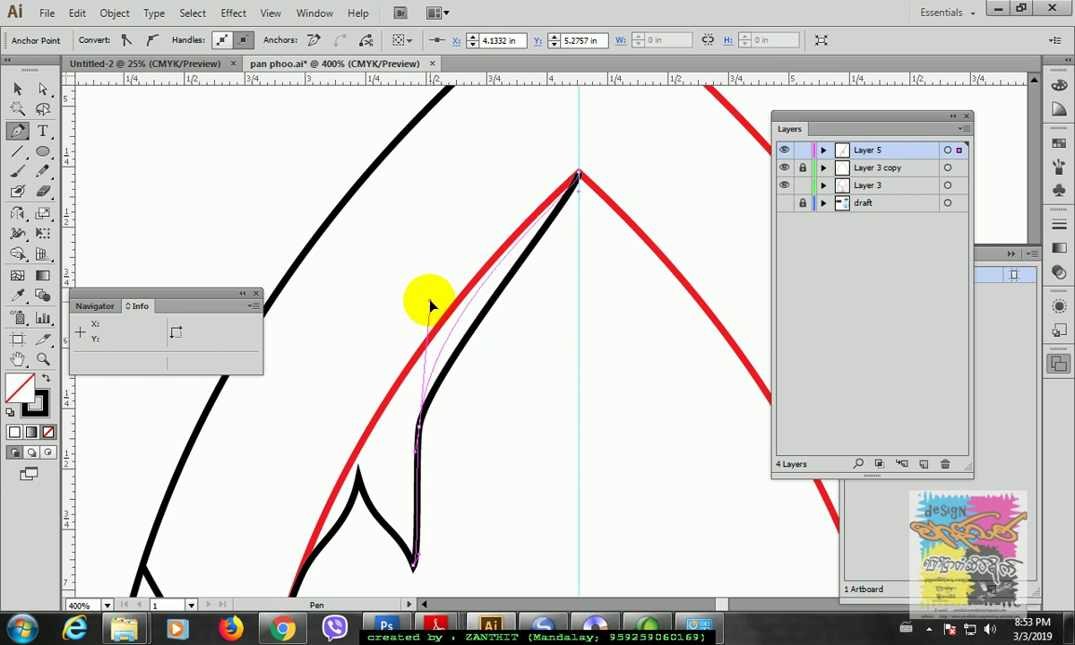
{"action": "left_click_drag", "start_coordinate": [430, 307], "coordinate": [430, 302]}
{"action": "left_click_drag", "start_coordinate": [578, 199], "coordinate": [578, 222]}
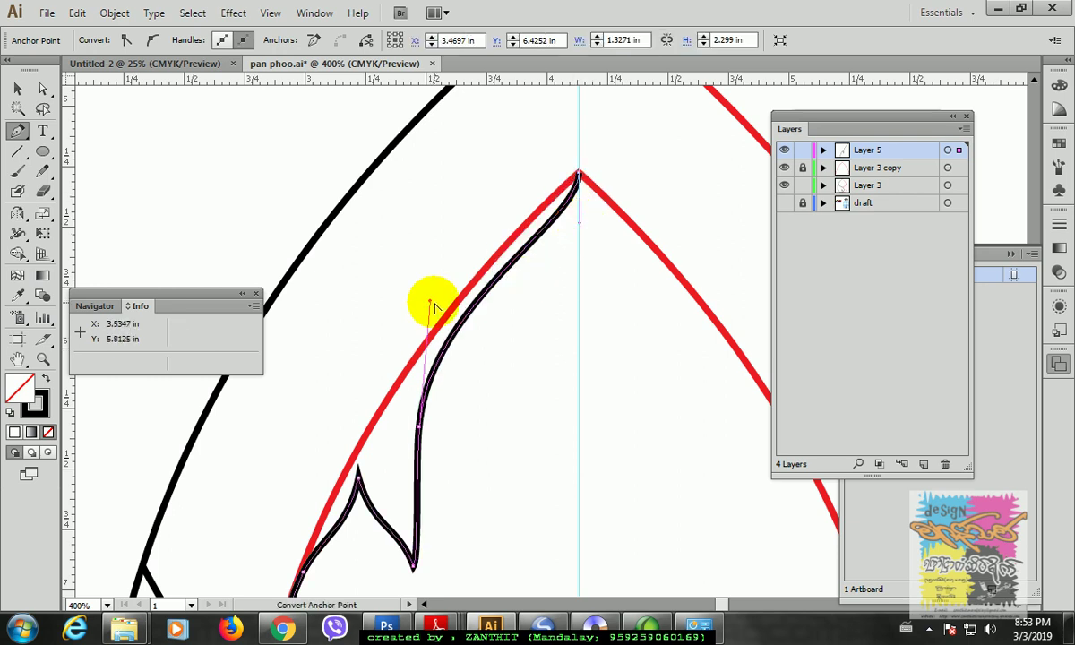
{"action": "left_click_drag", "start_coordinate": [431, 304], "coordinate": [428, 271]}
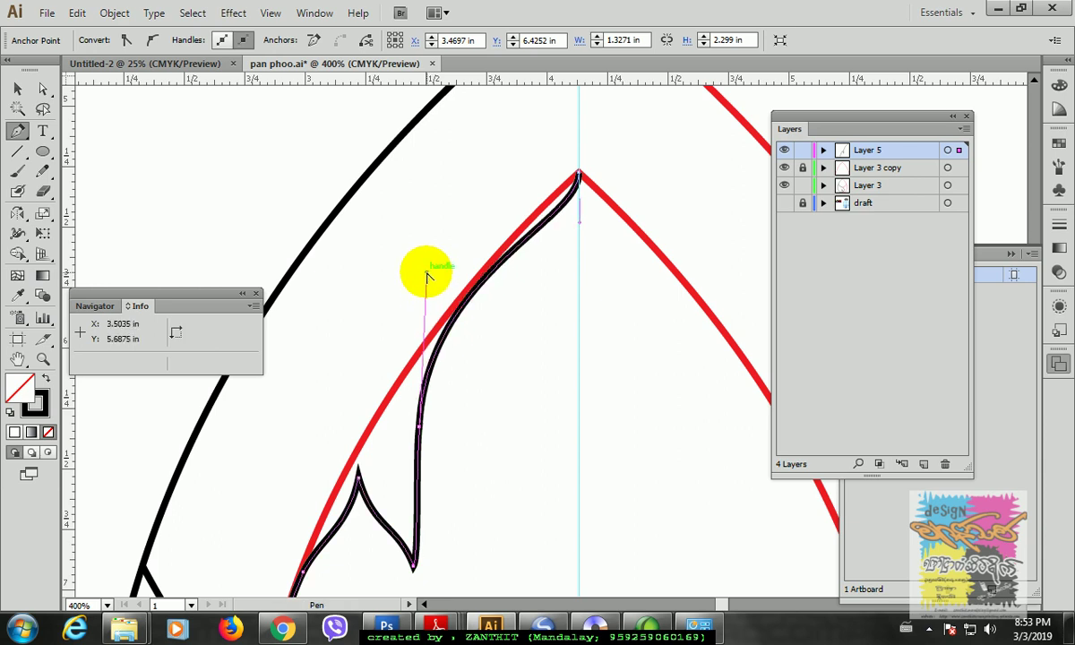
{"action": "left_click_drag", "start_coordinate": [418, 427], "coordinate": [414, 445]}
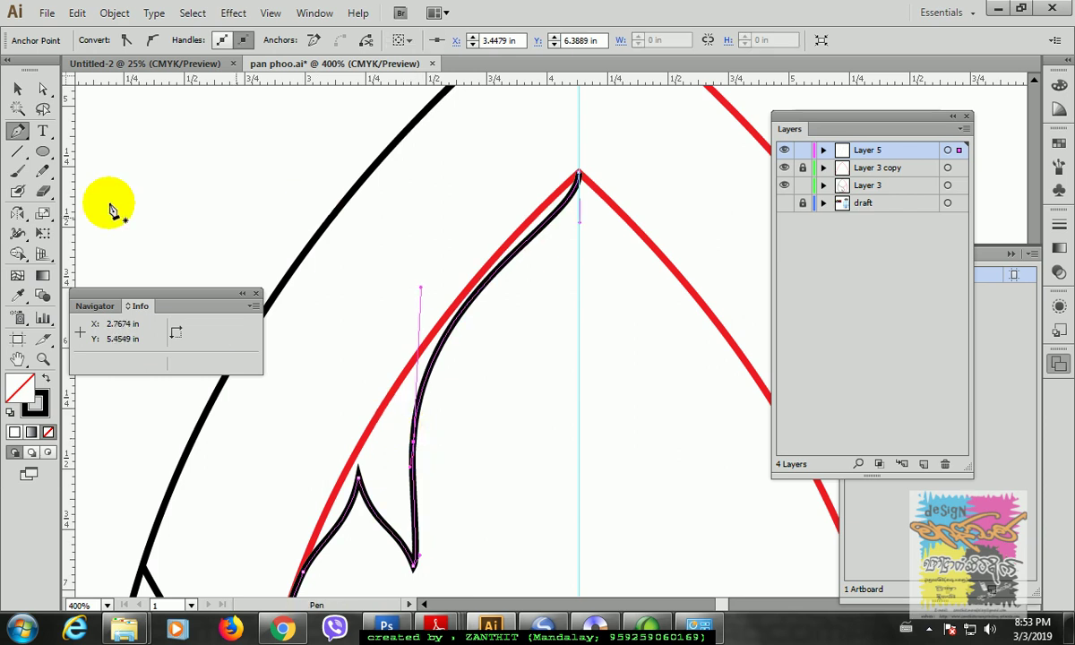
- Reflect a copy of the whole notched petal path vertically across the centre guide
{"action": "left_click", "coordinate": [17, 90]}
{"action": "key", "text": "ctrl+minus"}
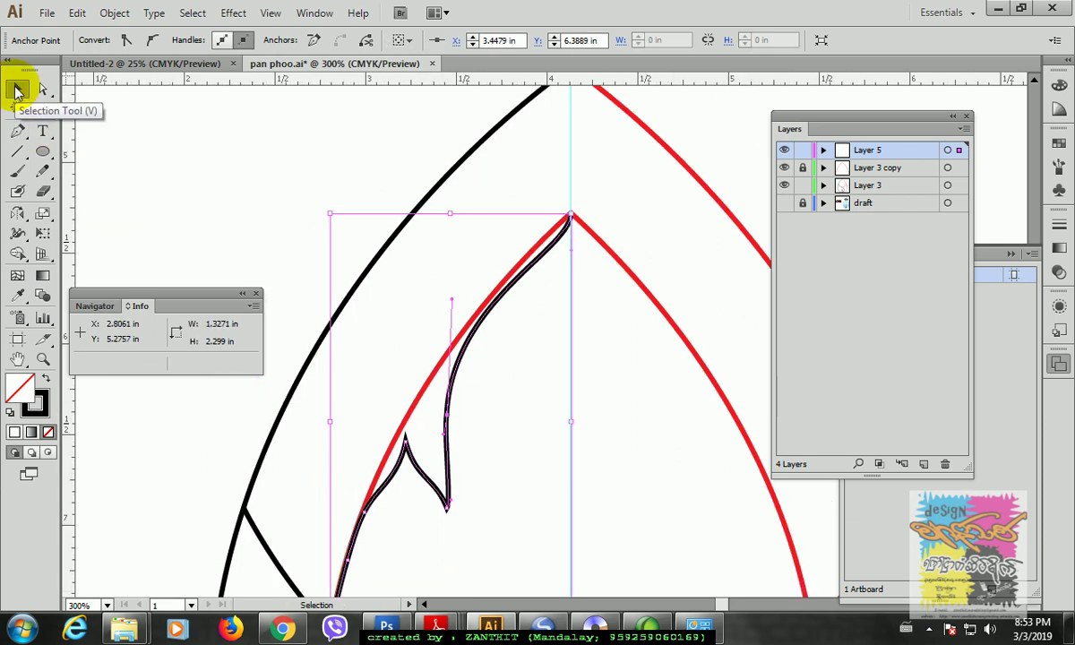
{"action": "key", "text": "ctrl+minus"}
{"action": "left_click_drag", "start_coordinate": [361, 253], "coordinate": [335, 171]}
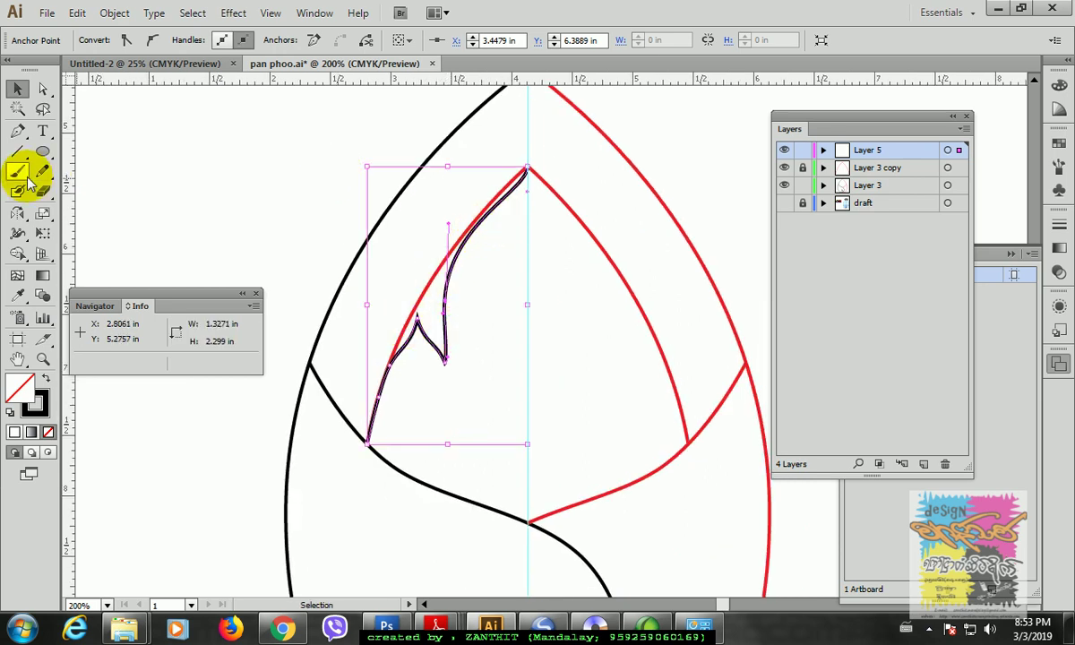
{"action": "left_click", "coordinate": [18, 217]}
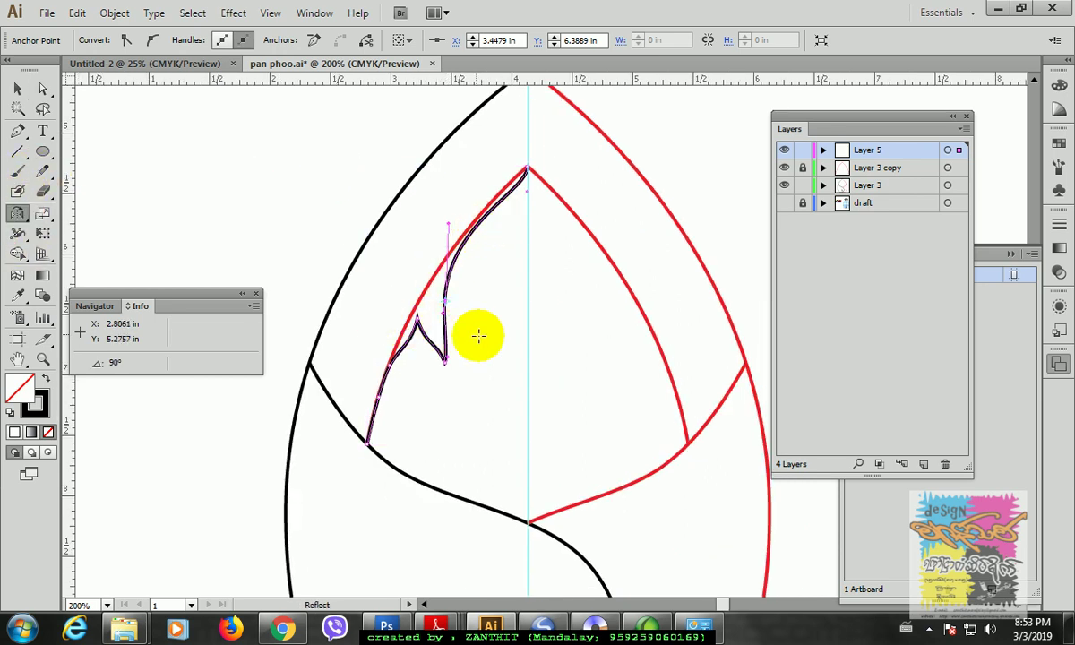
{"action": "left_click", "coordinate": [18, 89]}
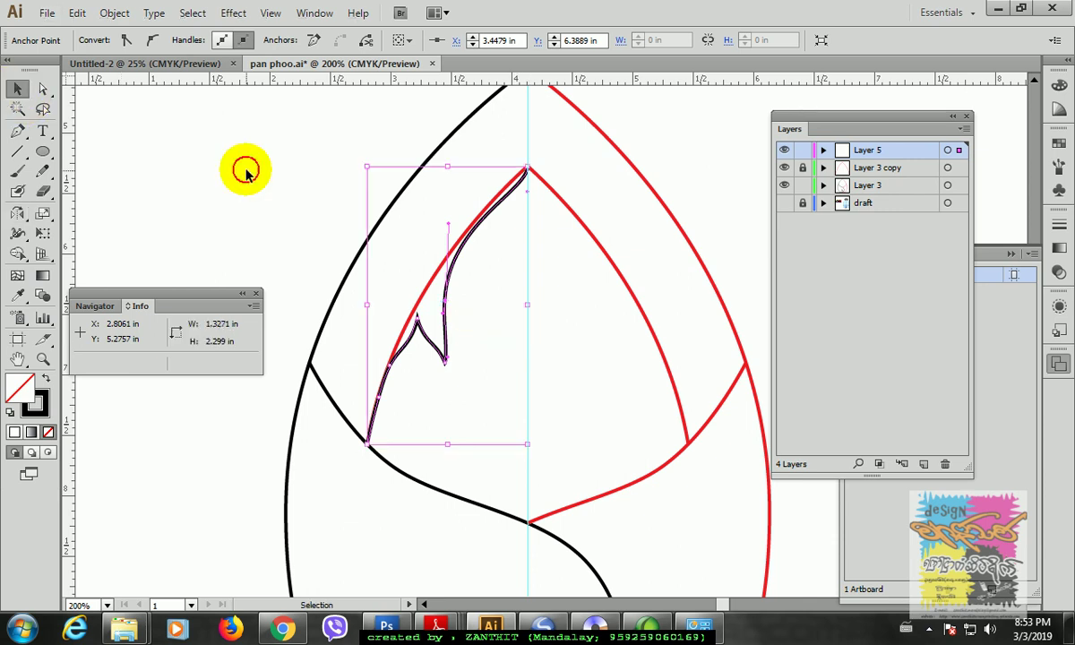
{"action": "left_click", "coordinate": [444, 343]}
{"action": "left_click", "coordinate": [444, 354]}
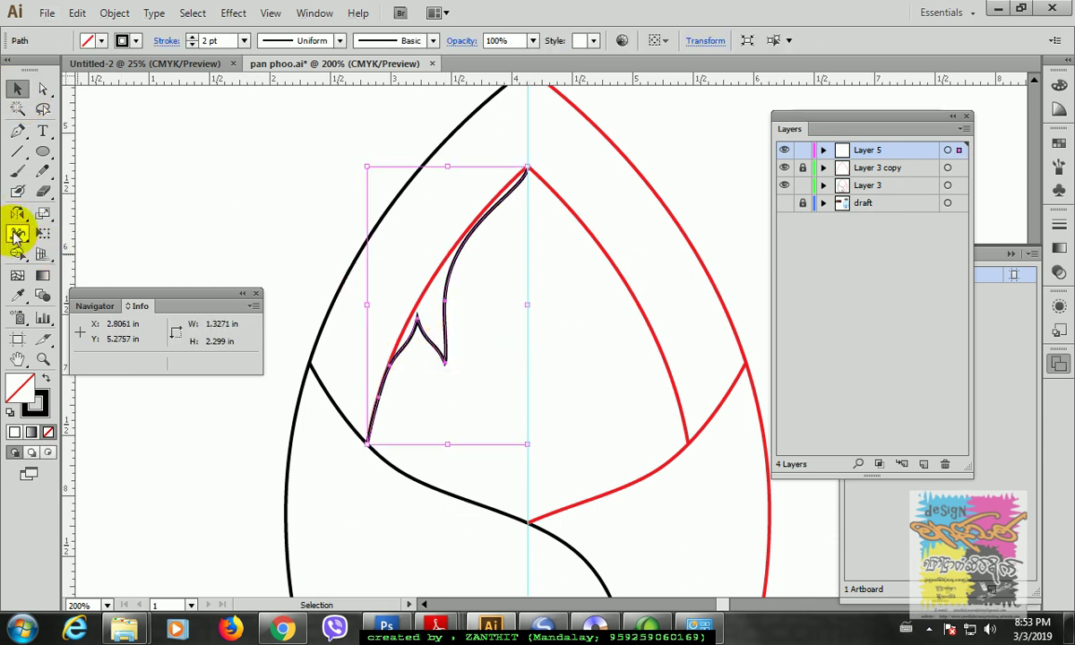
{"action": "left_click", "coordinate": [17, 213]}
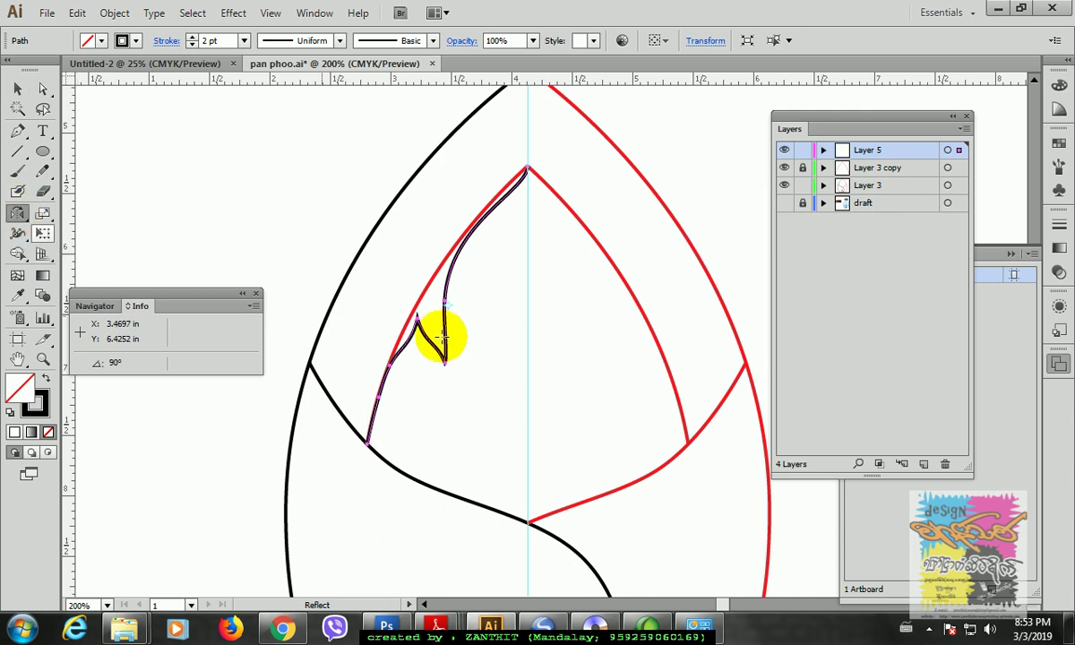
{"action": "left_click", "coordinate": [527, 347], "text": "alt"}
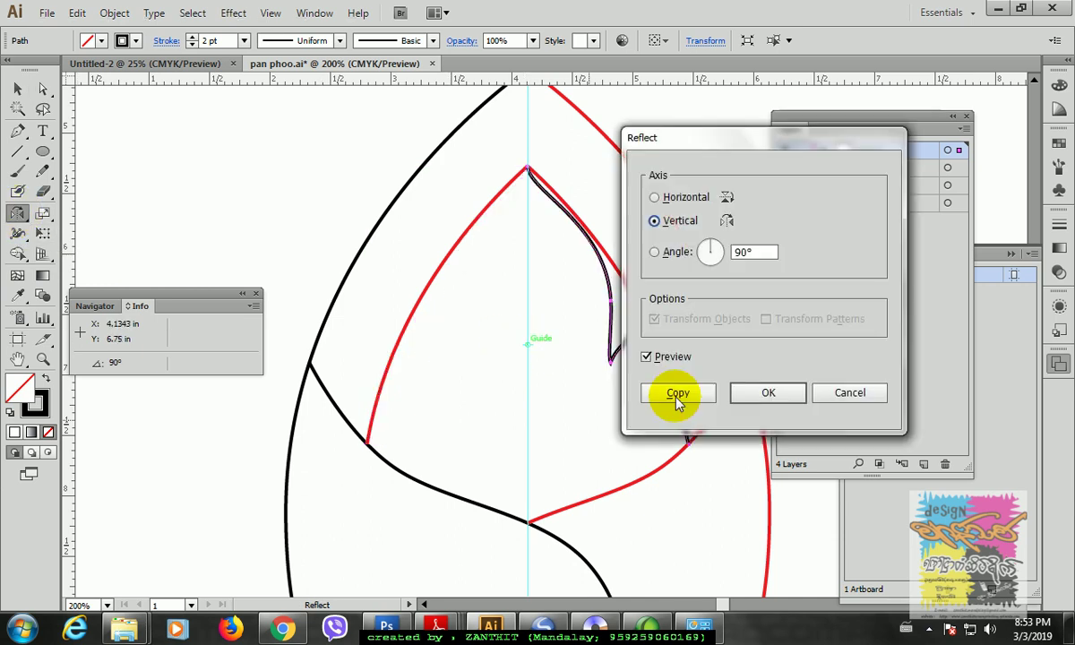
{"action": "left_click", "coordinate": [696, 399]}
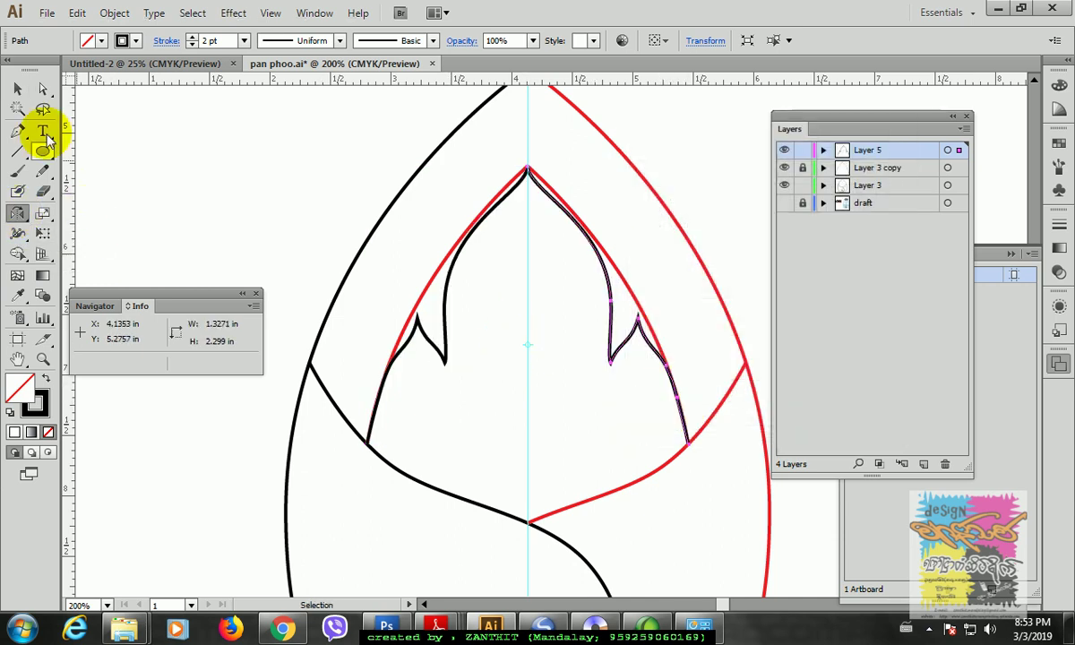
- Unlock and hide Layer 3 copy, and clear the selection
{"action": "left_click", "coordinate": [17, 89]}
{"action": "left_click", "coordinate": [802, 168]}
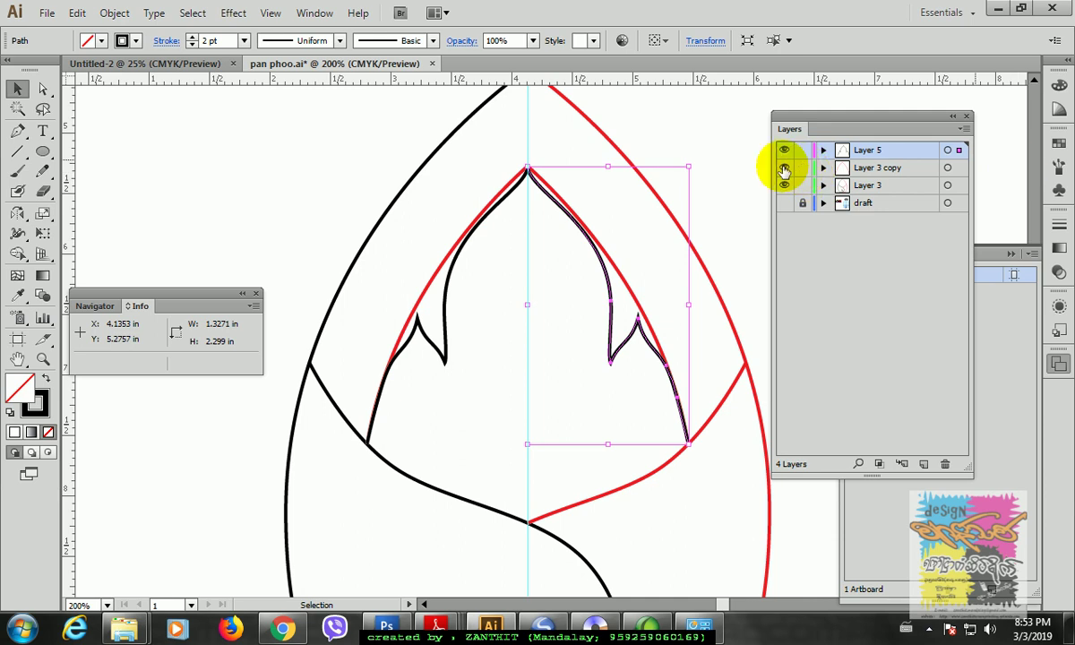
{"action": "left_click", "coordinate": [784, 168]}
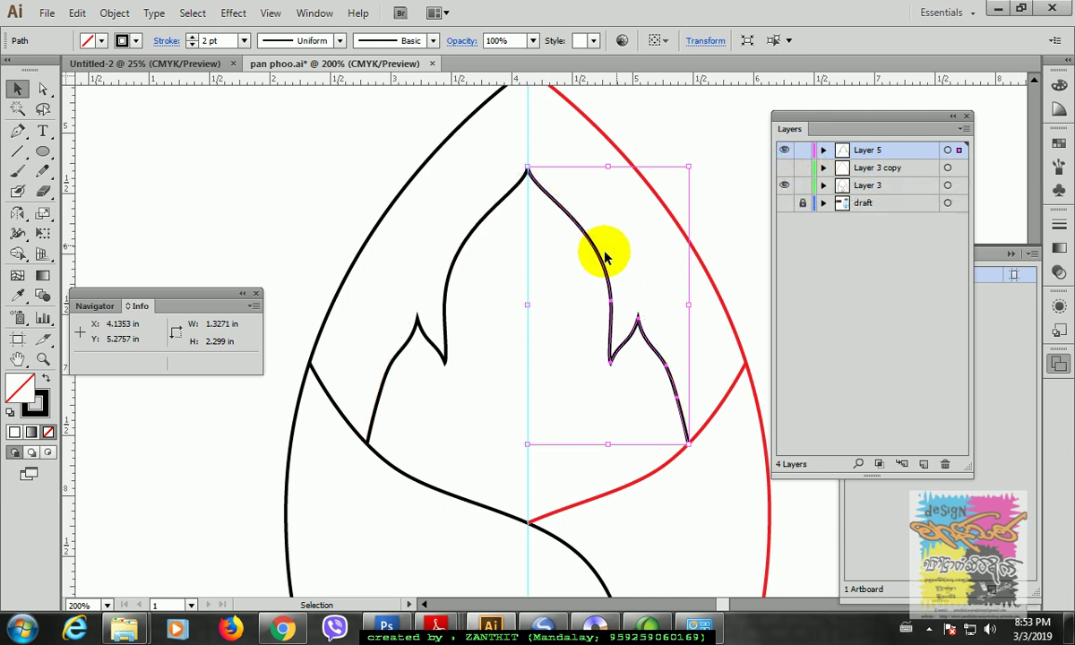
{"action": "left_click", "coordinate": [722, 223]}
- Draw a narrow V-shaped notch with the Pencil across the scroll curve below the arch, about 0.26 in wide and 0.50 in high
{"action": "left_click_drag", "start_coordinate": [636, 374], "coordinate": [636, 265]}
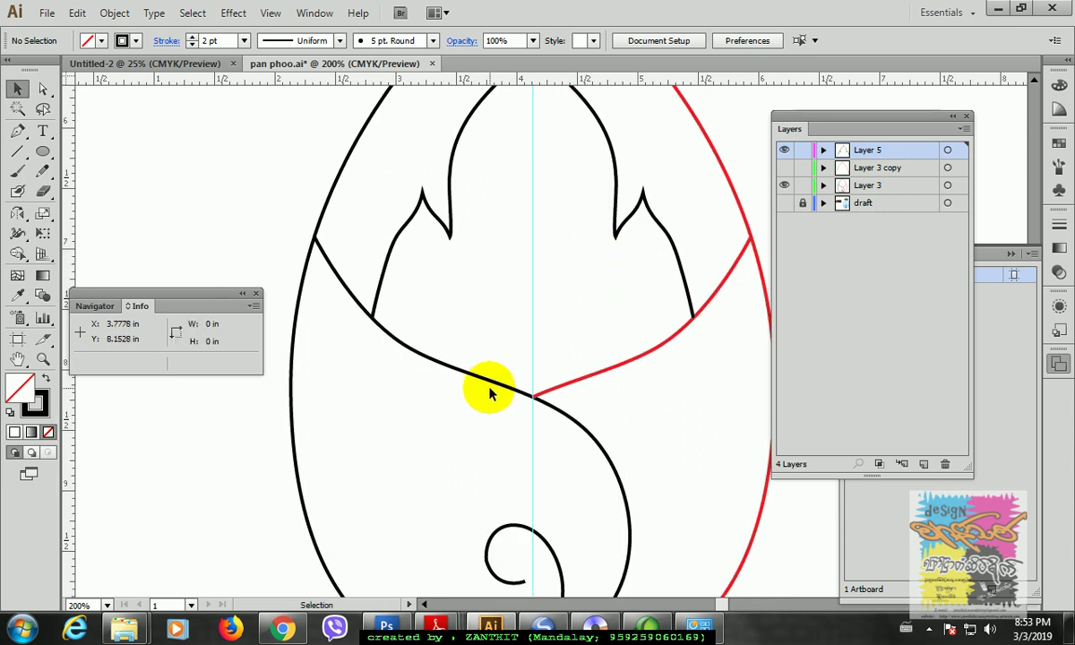
{"action": "left_click", "coordinate": [42, 172]}
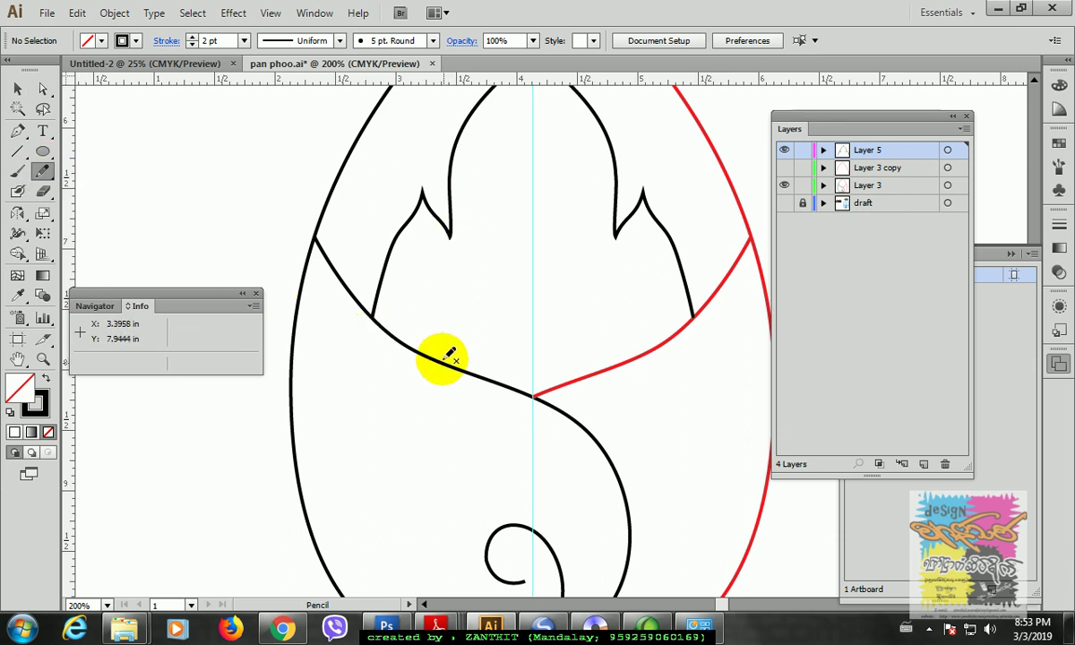
{"action": "mouse_move", "coordinate": [439, 357]}
{"action": "left_mouse_down"}
{"action": "mouse_move", "coordinate": [459, 413]}
{"action": "mouse_move", "coordinate": [472, 359]}
{"action": "left_mouse_up"}
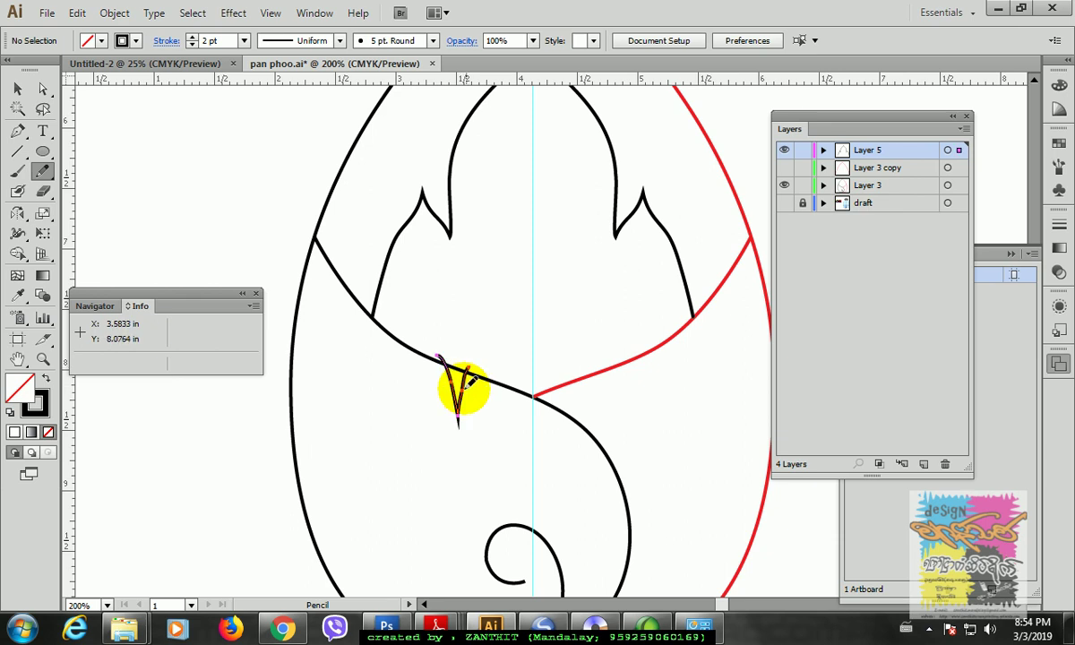
- Trim the V's overhanging ends and the scroll curve segment between its arms with the Shape Builder
{"action": "left_click", "coordinate": [17, 88]}
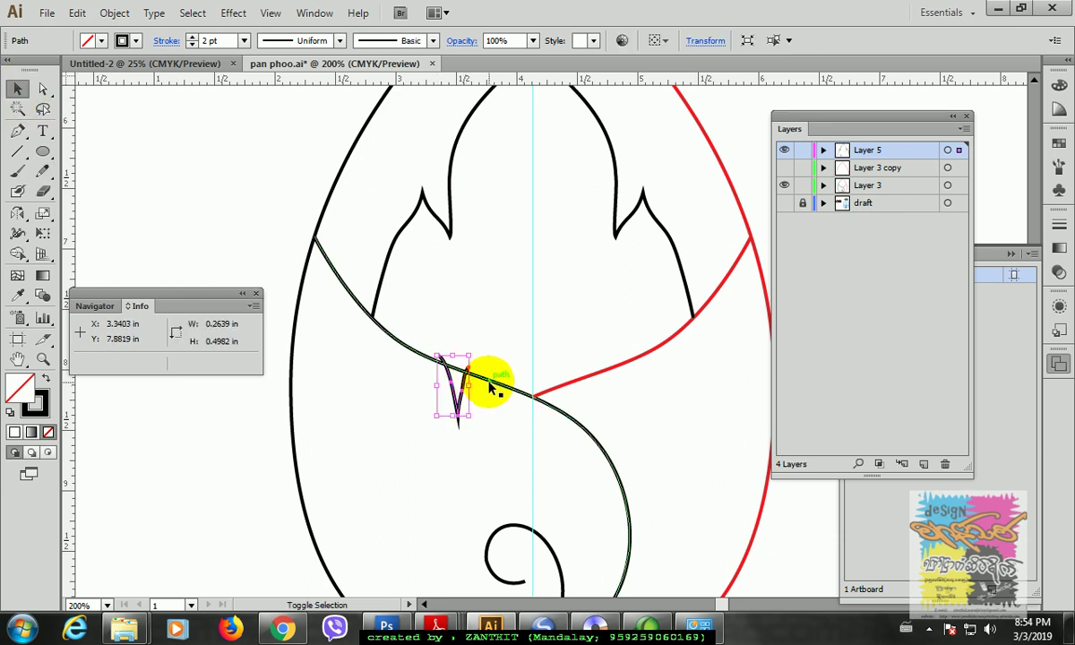
{"action": "left_click", "coordinate": [491, 385], "text": "shift"}
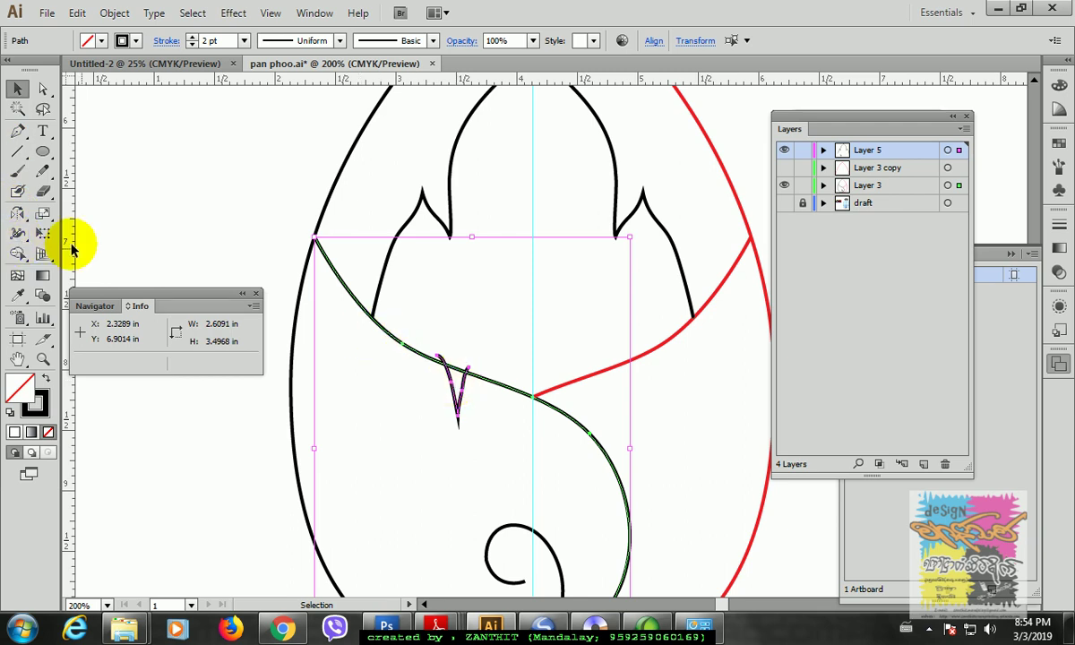
{"action": "left_click", "coordinate": [17, 253]}
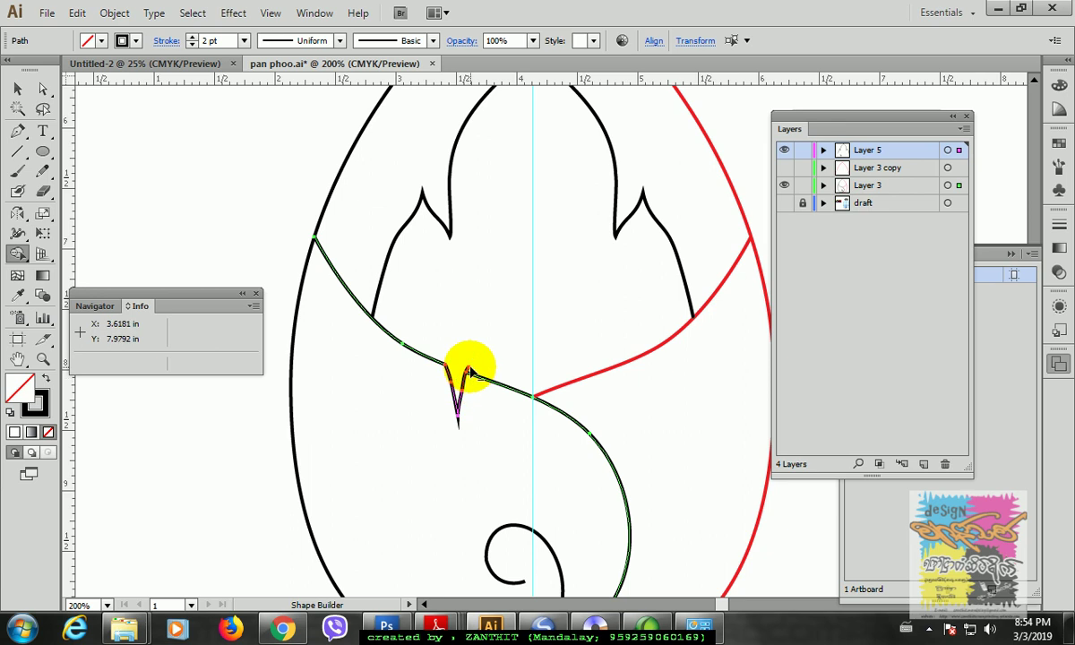
{"action": "left_click", "coordinate": [42, 88]}
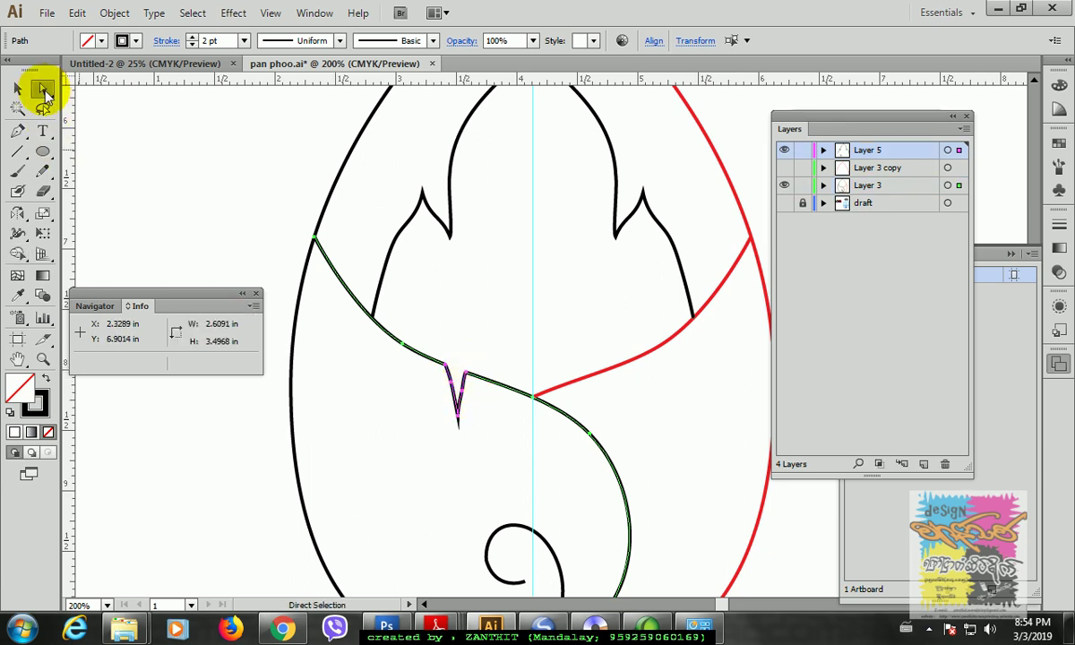
{"action": "left_click", "coordinate": [193, 235]}
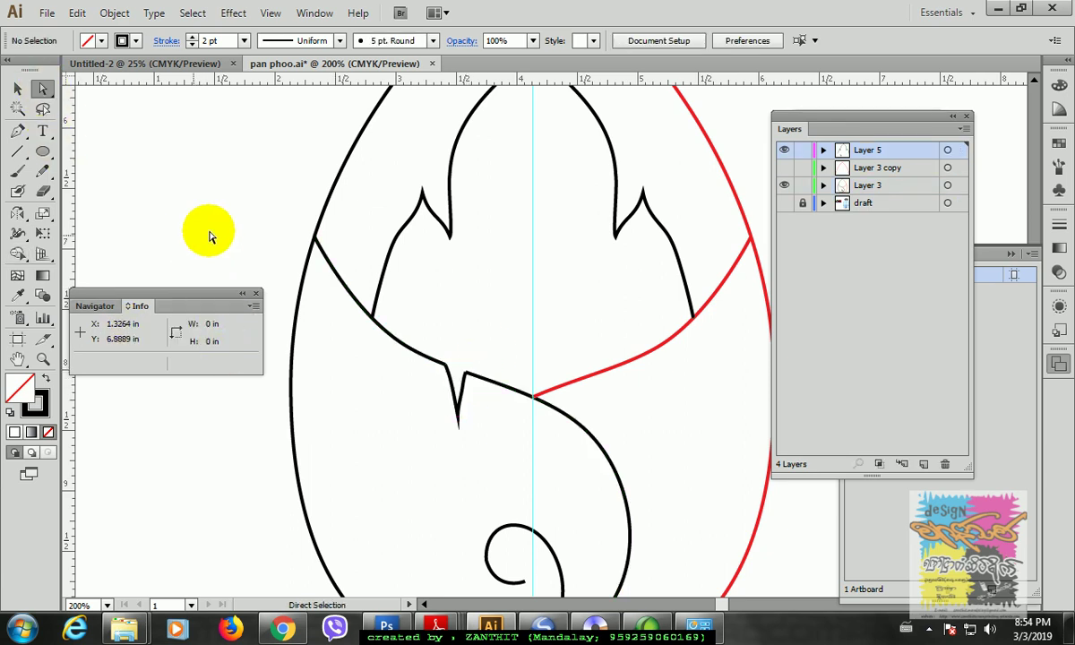
- Join both open ends of the V notch to the adjoining ends of the scroll curve, making one continuous path
{"action": "key", "text": "ctrl+equal"}
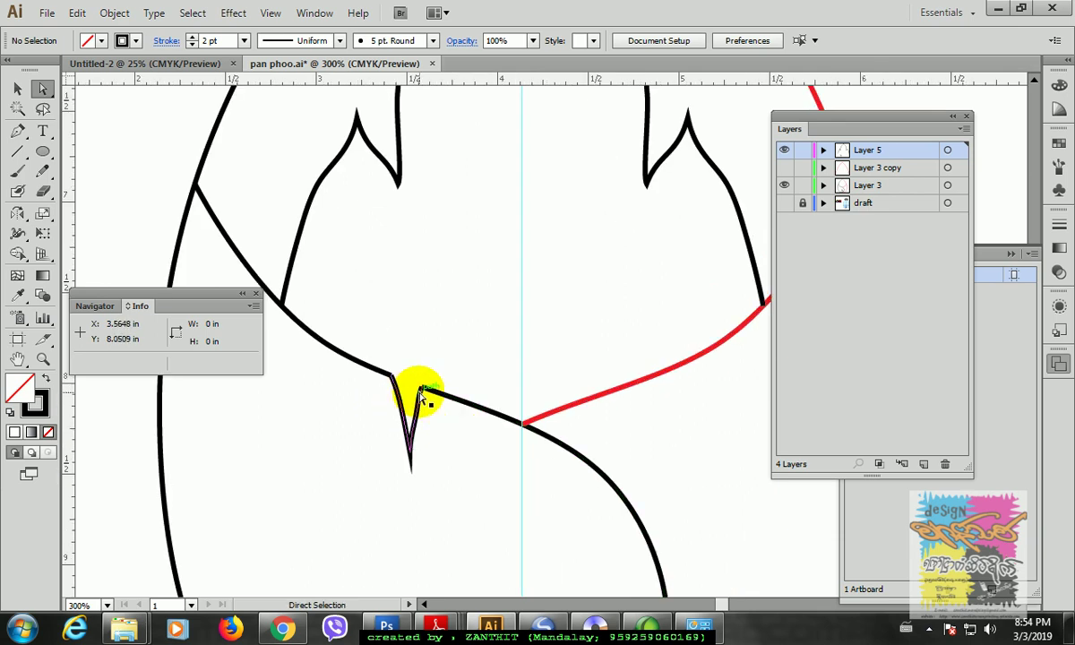
{"action": "left_click", "coordinate": [421, 394]}
{"action": "left_click_drag", "start_coordinate": [394, 360], "coordinate": [429, 399]}
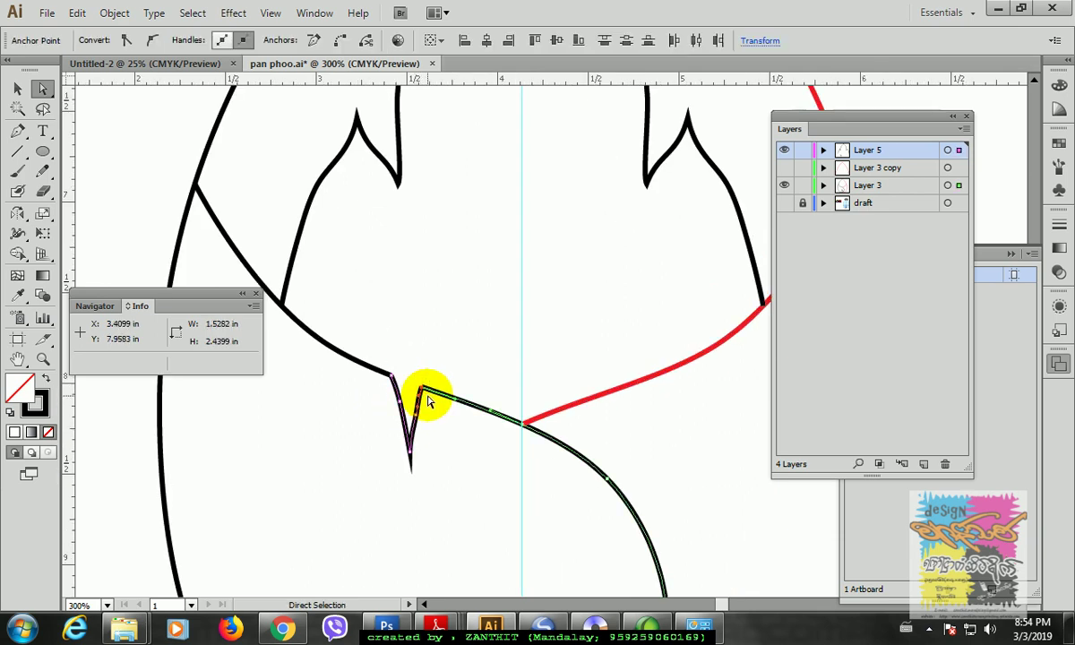
{"action": "left_click", "coordinate": [340, 43]}
{"action": "left_click_drag", "start_coordinate": [383, 362], "coordinate": [400, 388]}
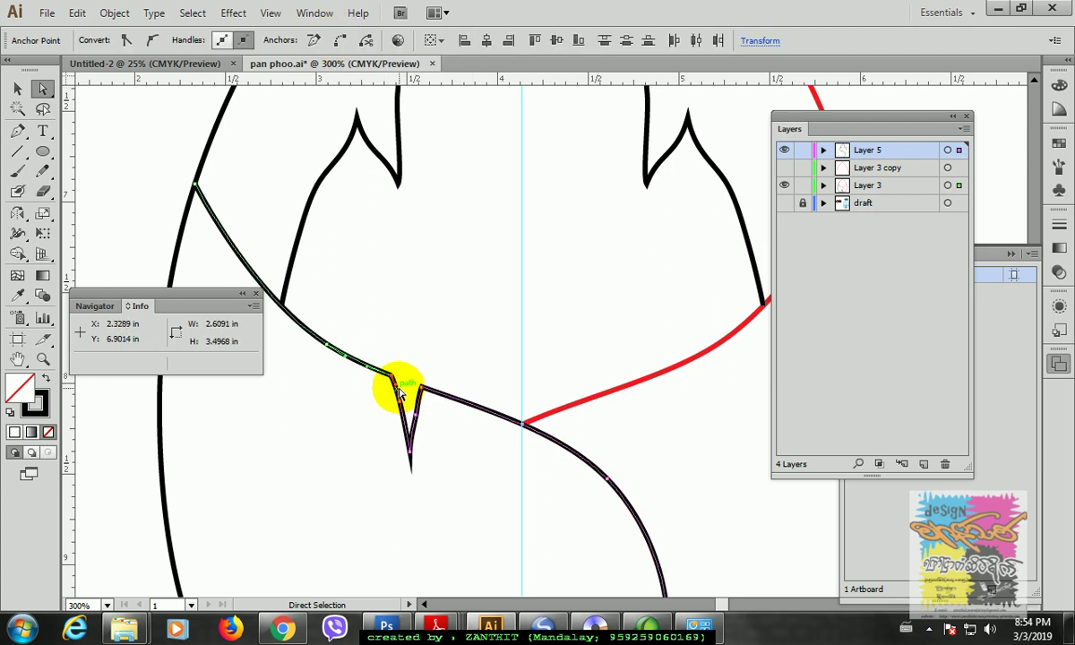
{"action": "left_click", "coordinate": [339, 42]}
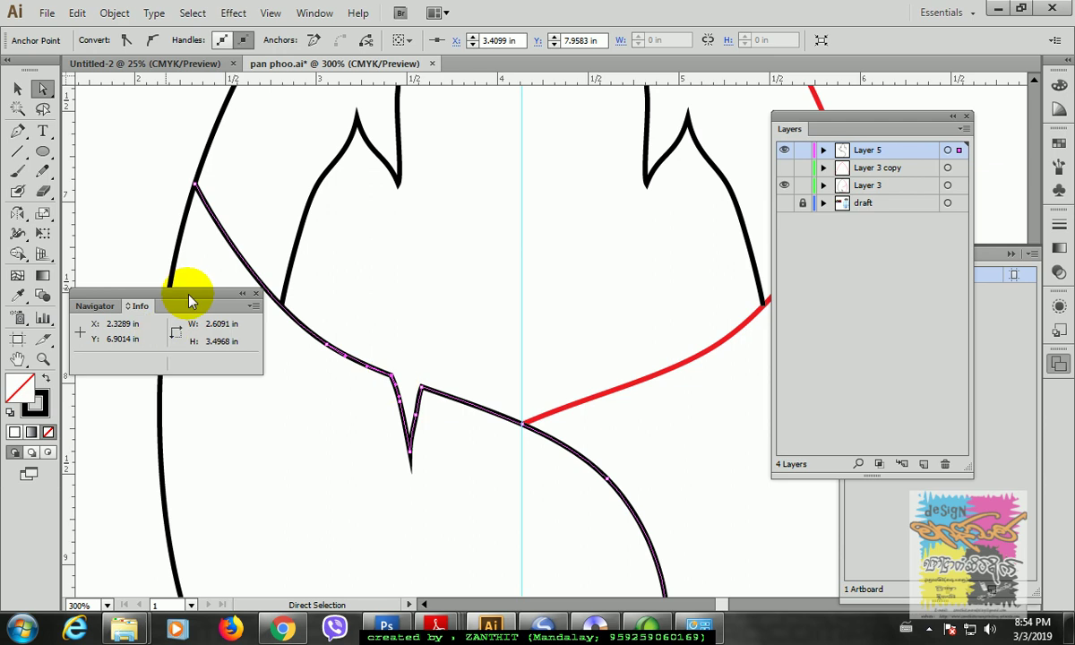
- Reshape the notch with the Pencil, rounding its outer shoulder and curving its centre side up to a raised point, and clear the selection
{"action": "left_click", "coordinate": [19, 133]}
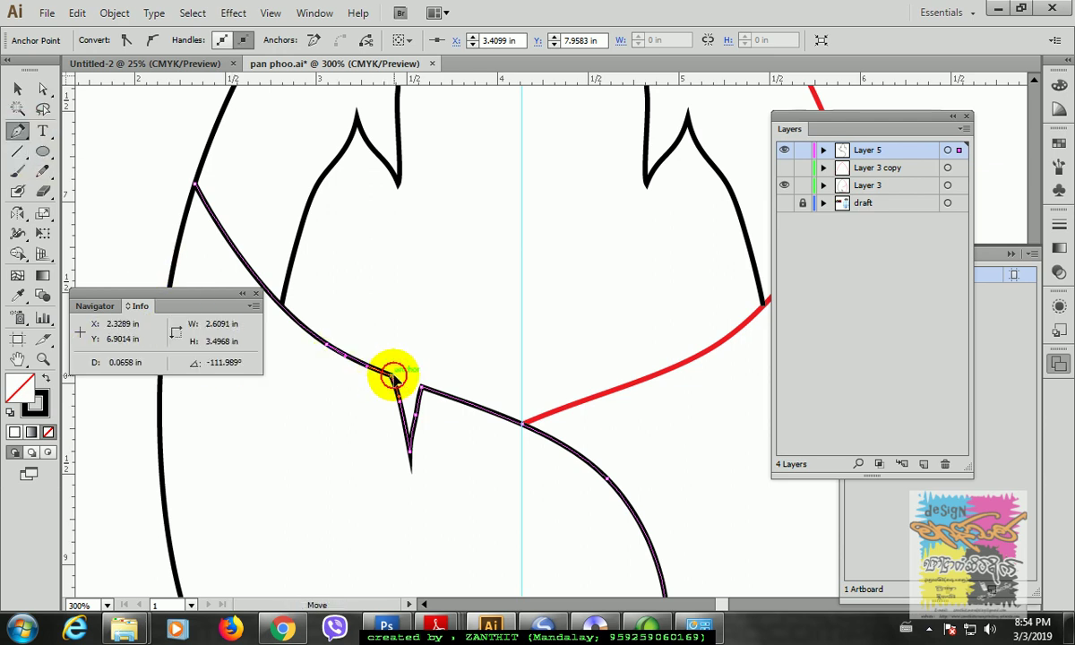
{"action": "left_click_drag", "start_coordinate": [394, 381], "coordinate": [431, 398]}
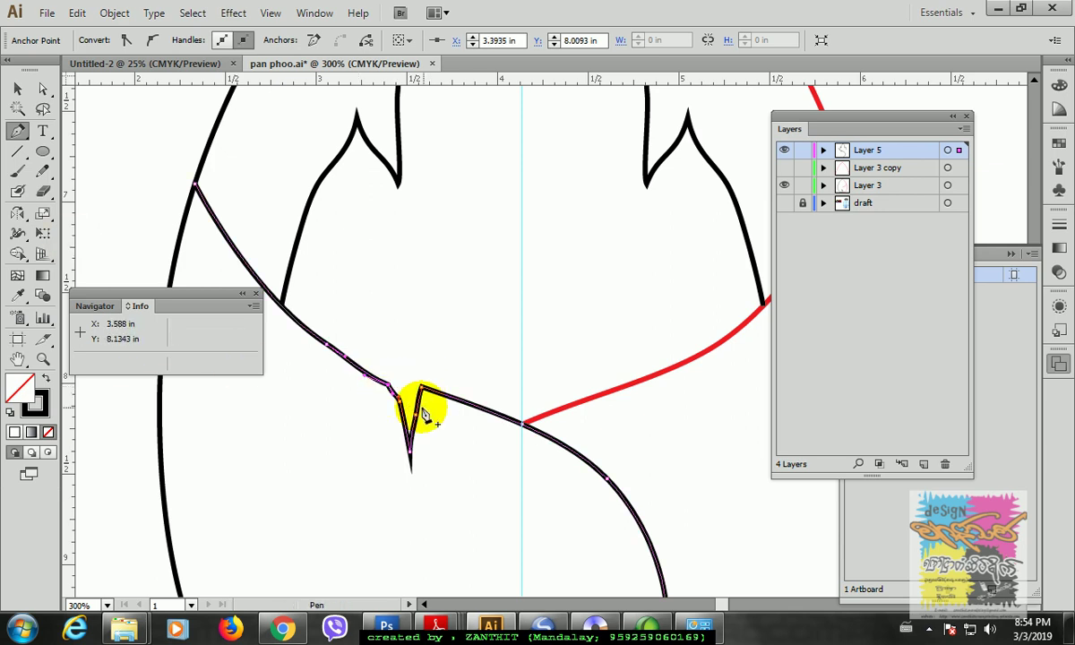
{"action": "left_click", "coordinate": [42, 172]}
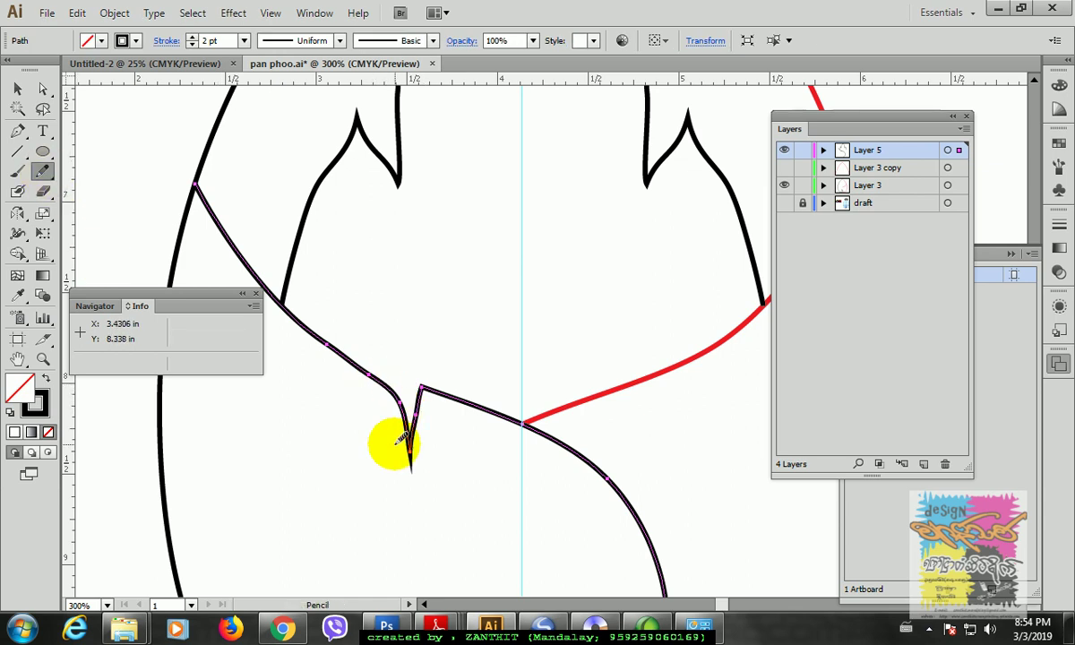
{"action": "key", "text": "ctrl"}
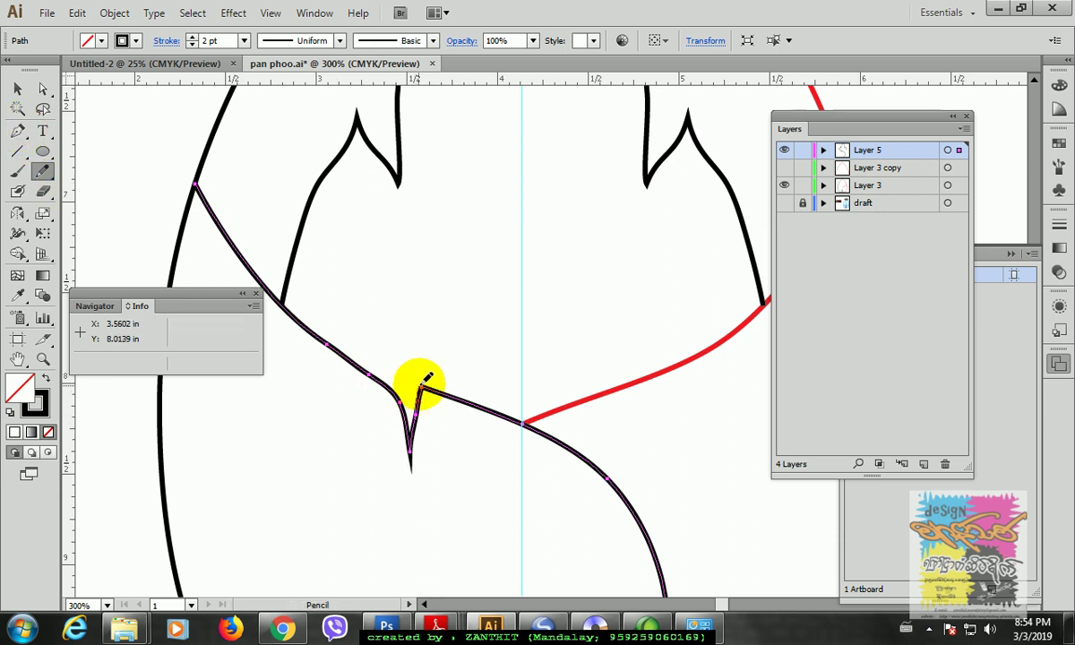
{"action": "mouse_move", "coordinate": [441, 383]}
{"action": "left_mouse_down"}
{"action": "mouse_move", "coordinate": [478, 410]}
{"action": "mouse_move", "coordinate": [424, 380]}
{"action": "mouse_move", "coordinate": [418, 416]}
{"action": "left_mouse_up"}
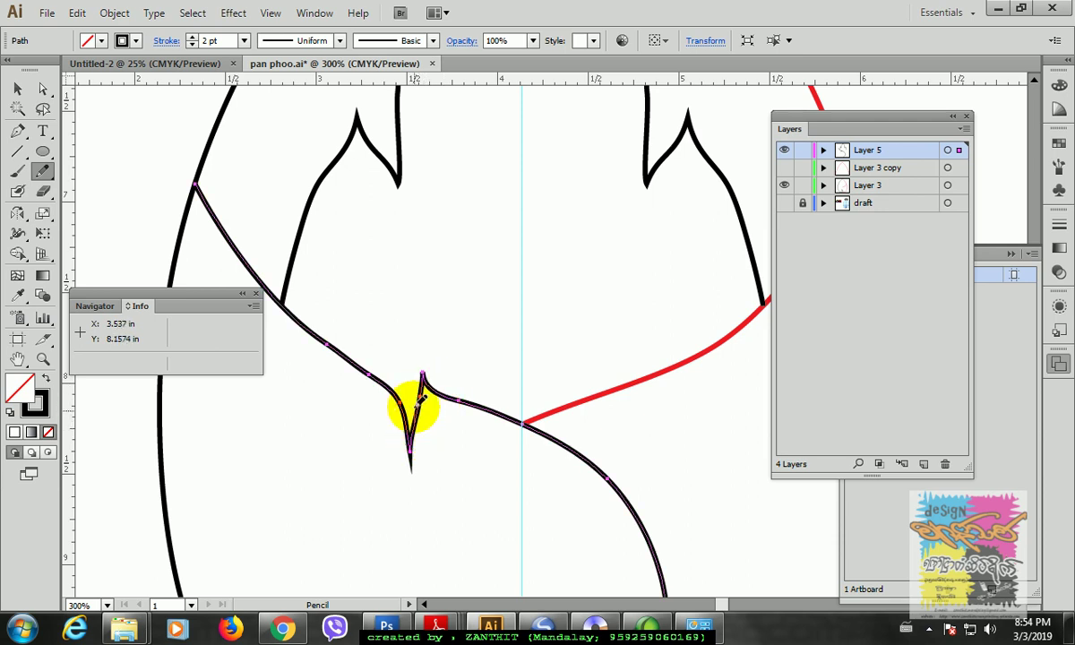
{"action": "left_click_drag", "start_coordinate": [464, 402], "coordinate": [540, 440]}
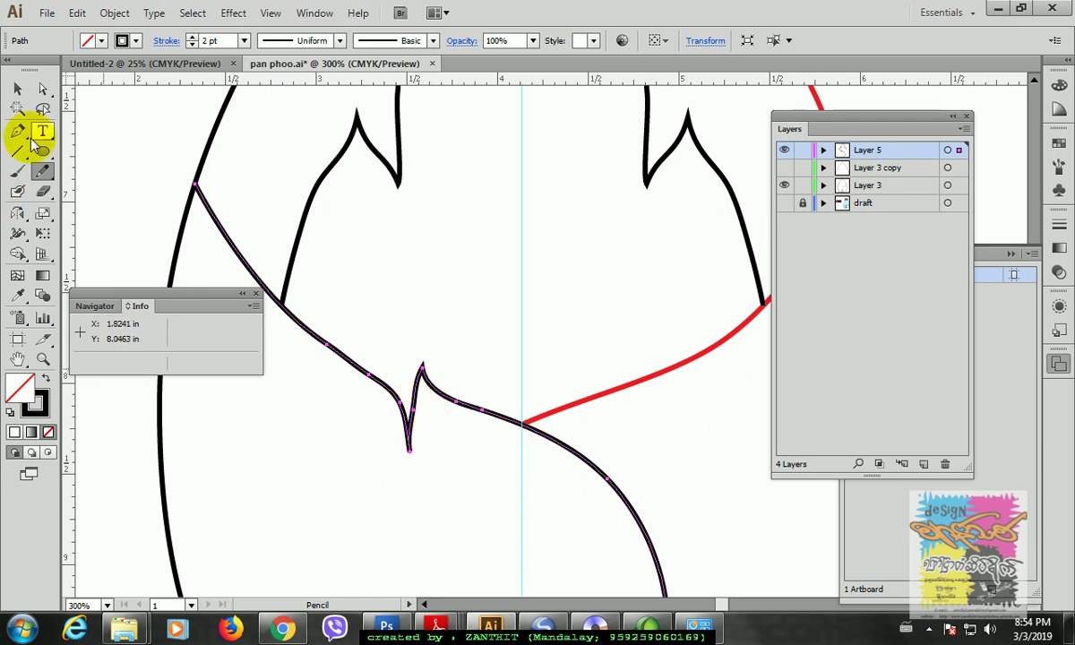
{"action": "left_click", "coordinate": [42, 89]}
{"action": "left_click", "coordinate": [563, 380]}
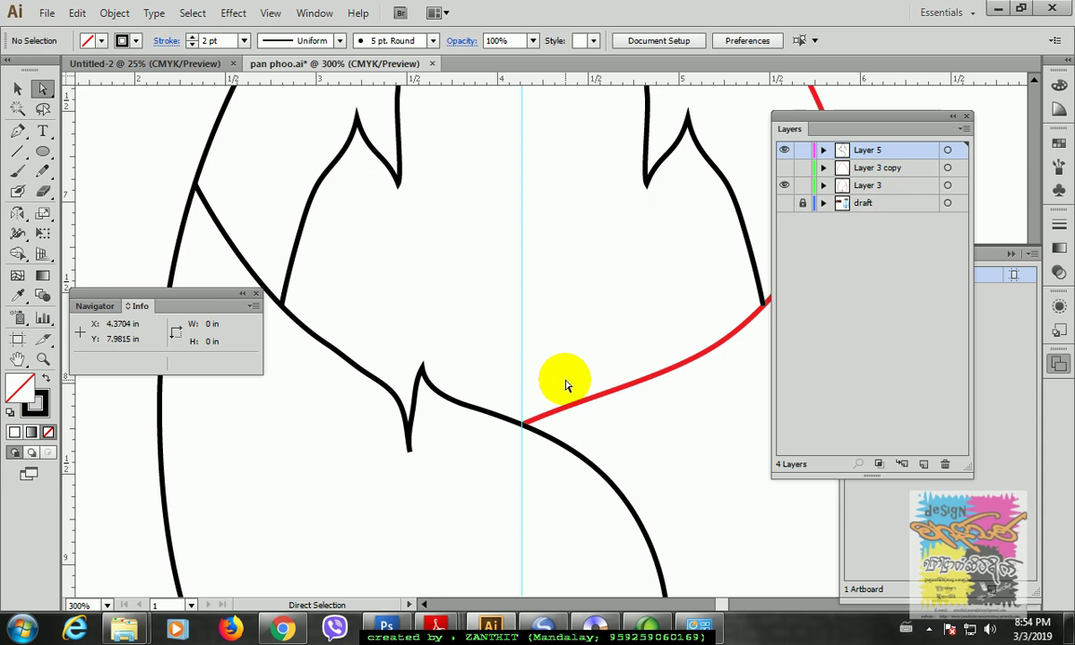
{"action": "key", "text": "ctrl+minus"}
{"action": "key", "text": "ctrl+minus"}
{"action": "key", "text": "ctrl+minus"}
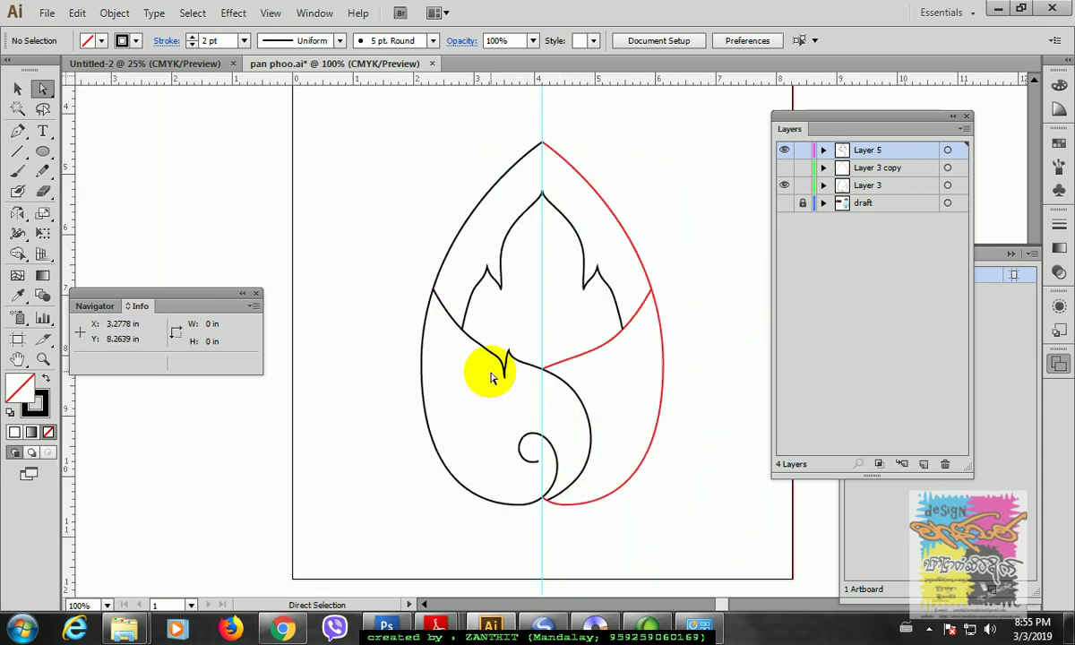
{"action": "mouse_move", "coordinate": [506, 383]}
{"action": "left_mouse_down"}
{"action": "mouse_move", "coordinate": [498, 388]}
{"action": "mouse_move", "coordinate": [508, 399]}
{"action": "mouse_move", "coordinate": [504, 367]}
{"action": "left_mouse_up"}
{"action": "key", "text": "ctrl+space"}
{"action": "left_click_drag", "start_coordinate": [335, 286], "coordinate": [565, 493]}
{"action": "key", "text": "space"}
{"action": "left_click_drag", "start_coordinate": [605, 371], "coordinate": [528, 372]}
{"action": "left_click_drag", "start_coordinate": [598, 282], "coordinate": [571, 305]}
{"action": "key", "text": "ctrl+z"}
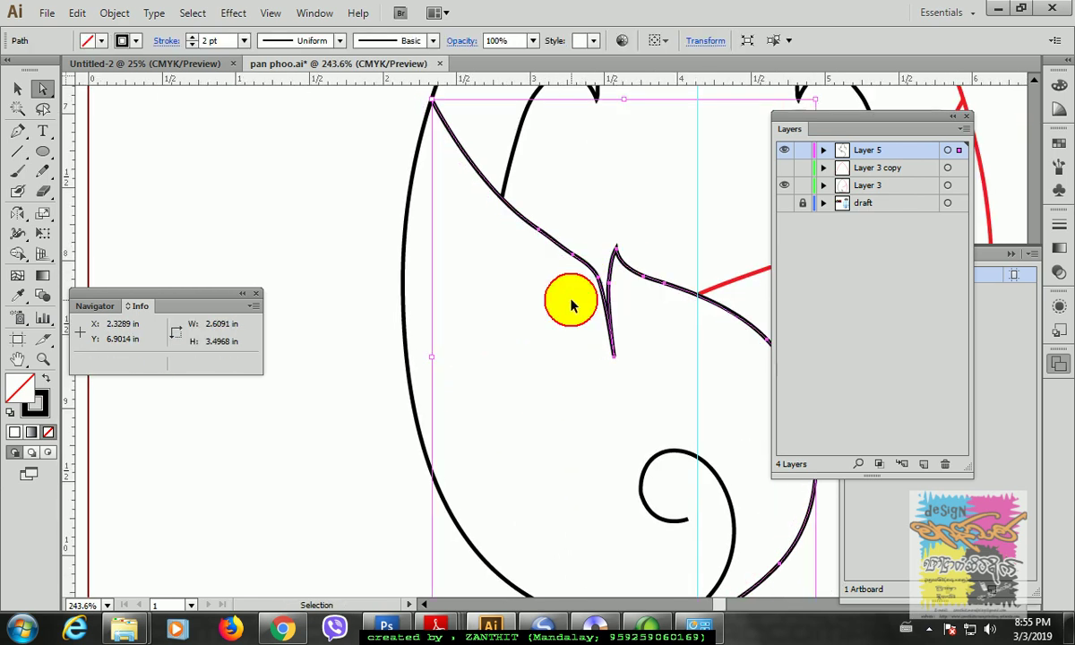
{"action": "left_click", "coordinate": [573, 303]}
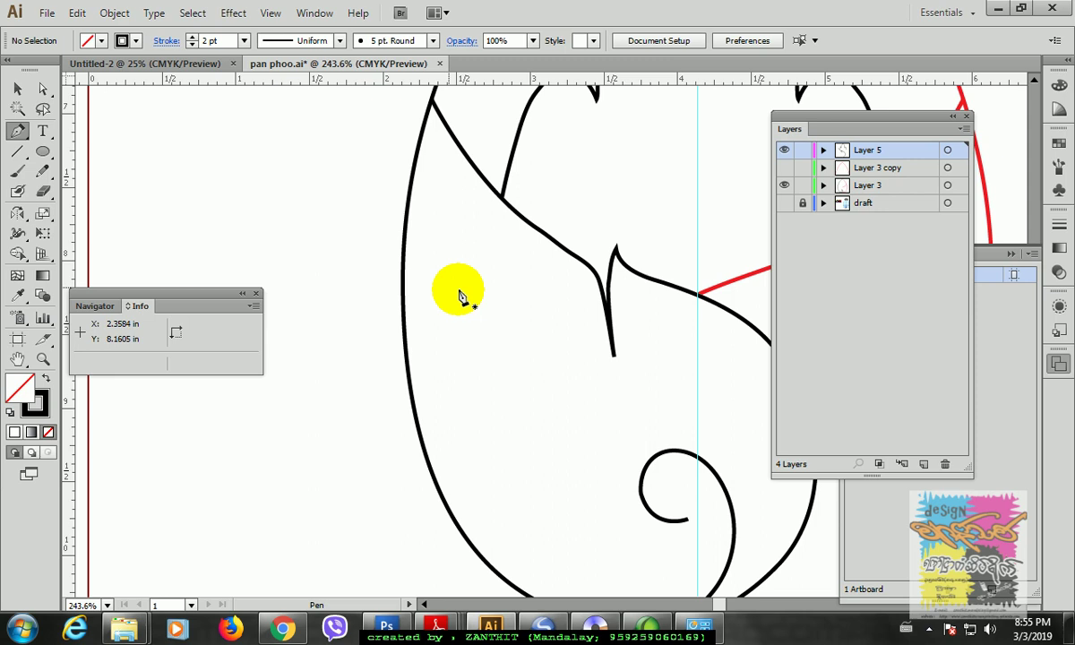
- Adjust the notch's anchors: shift the upper tip toward the centre guide, shorten the lower tip and bring its two arms together
{"action": "left_click", "coordinate": [590, 275], "text": "ctrl"}
{"action": "left_click_drag", "start_coordinate": [596, 277], "coordinate": [615, 290]}
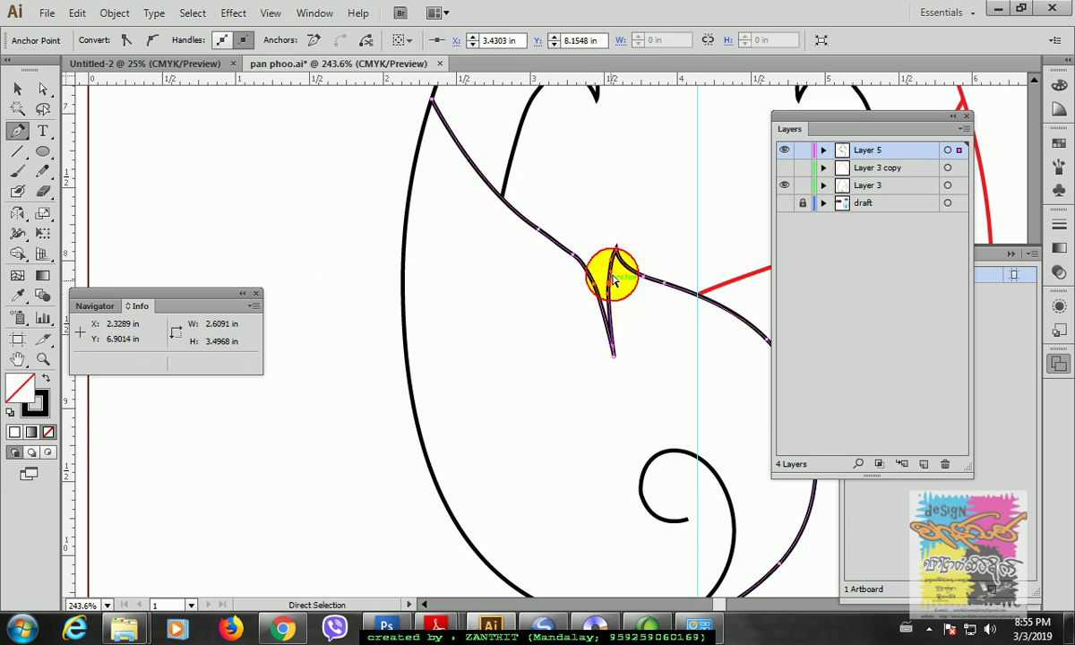
{"action": "left_click_drag", "start_coordinate": [616, 249], "coordinate": [591, 284]}
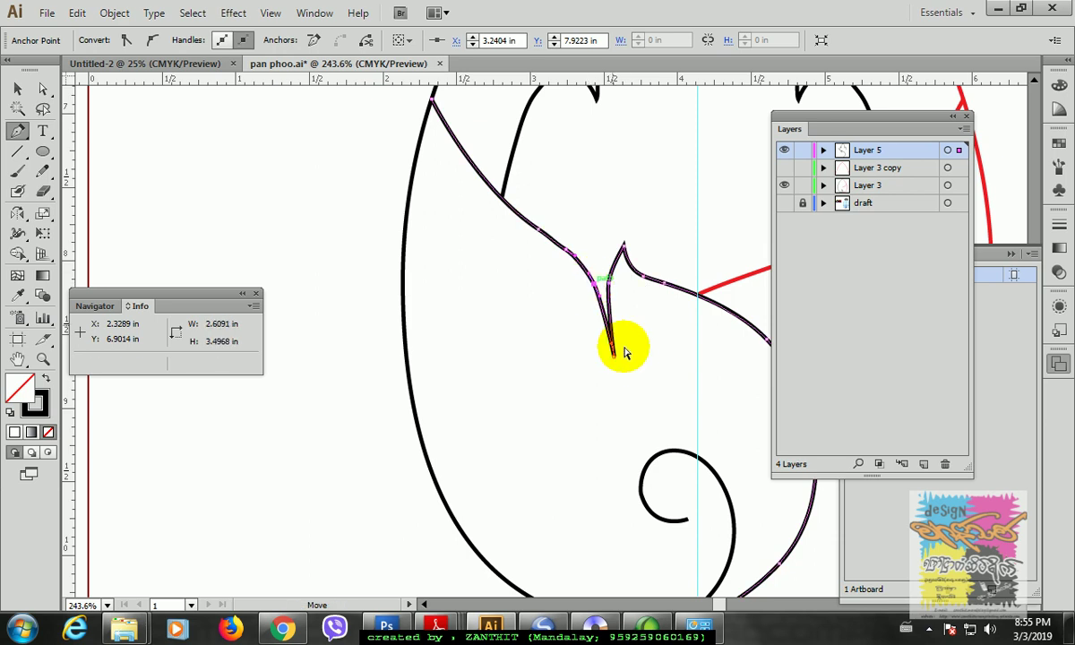
{"action": "left_click_drag", "start_coordinate": [615, 355], "coordinate": [615, 345]}
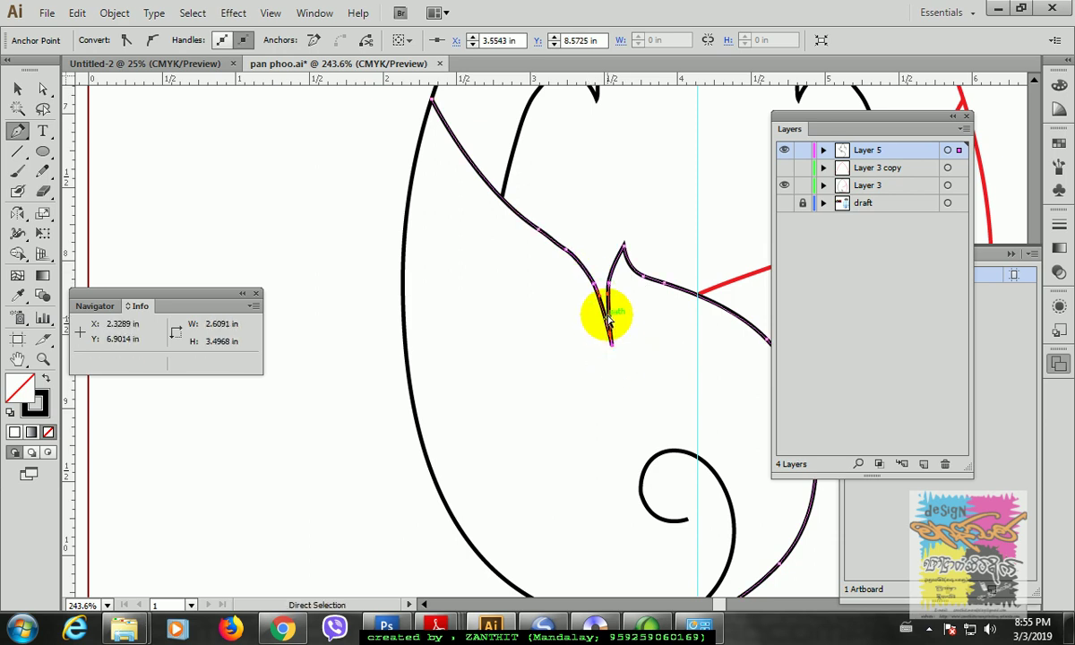
{"action": "left_click_drag", "start_coordinate": [608, 296], "coordinate": [605, 304]}
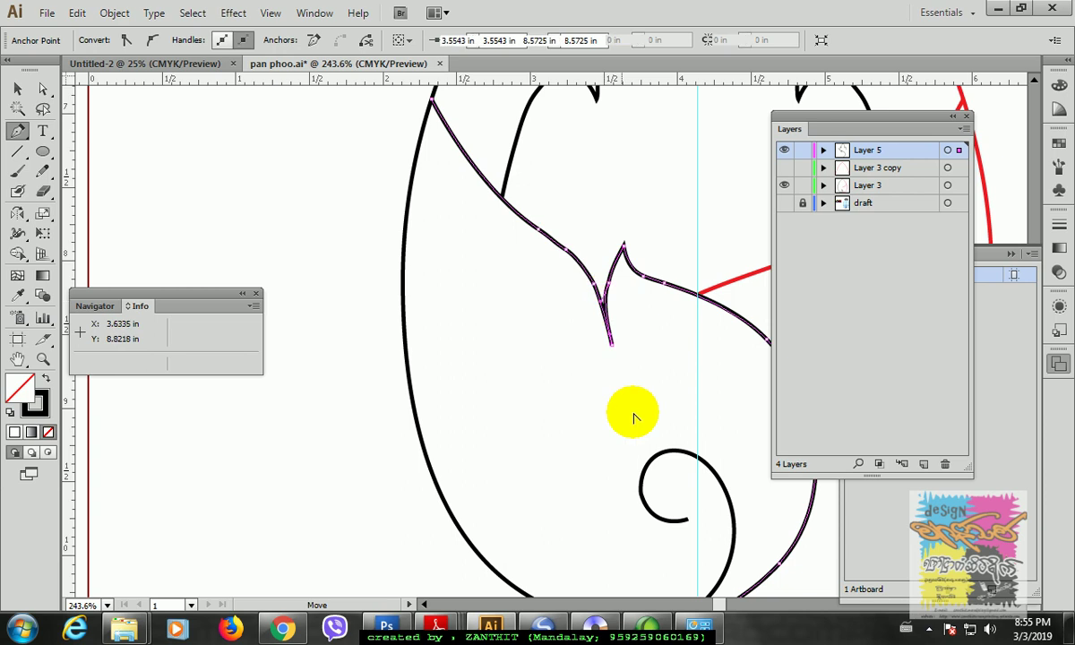
{"action": "left_click", "coordinate": [307, 260], "text": "ctrl"}
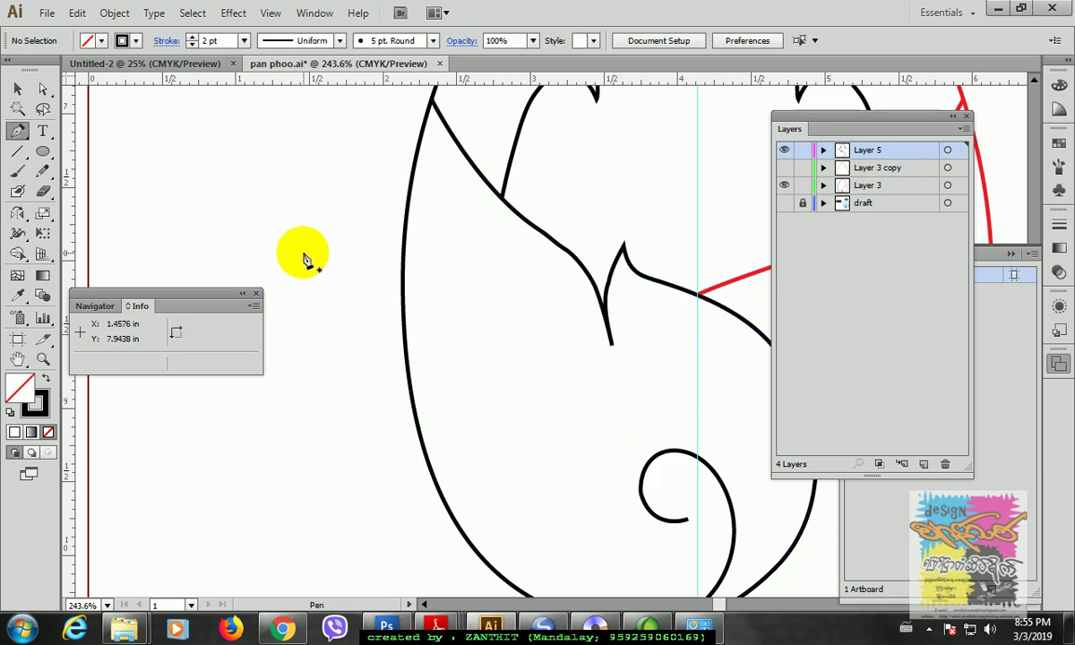
- Recolour the stroke of the red half outline and its inner curve to black, and clear the selection
{"action": "key", "text": "ctrl+minus"}
{"action": "key", "text": "ctrl+minus"}
{"action": "key", "text": "ctrl+minus"}
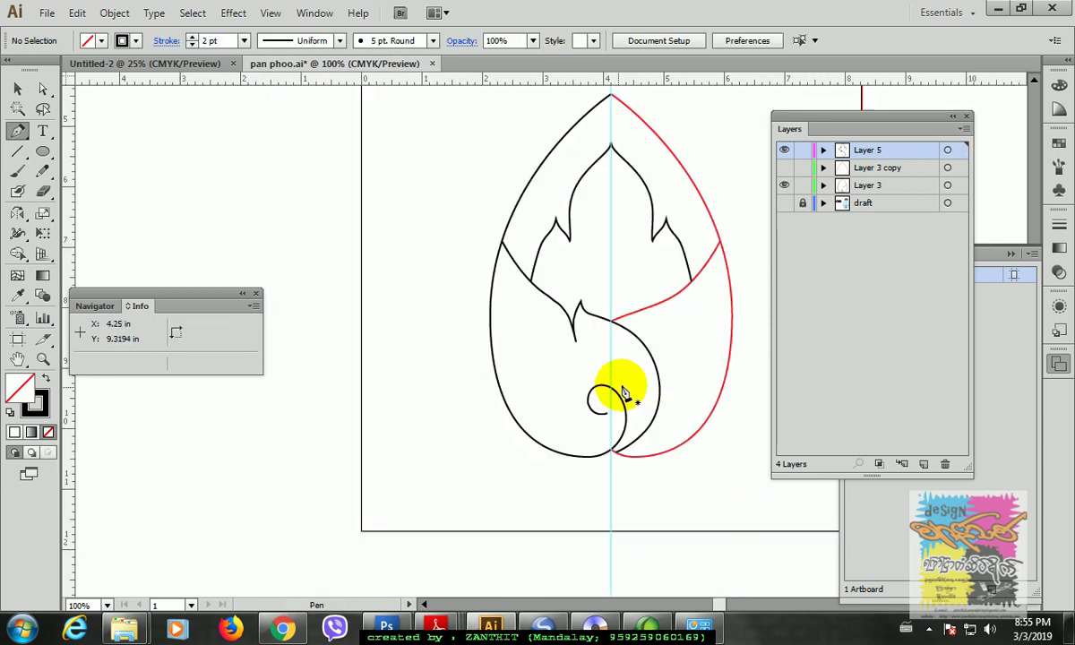
{"action": "left_click", "coordinate": [17, 88]}
{"action": "left_click_drag", "start_coordinate": [512, 242], "coordinate": [414, 269]}
{"action": "left_click", "coordinate": [588, 208]}
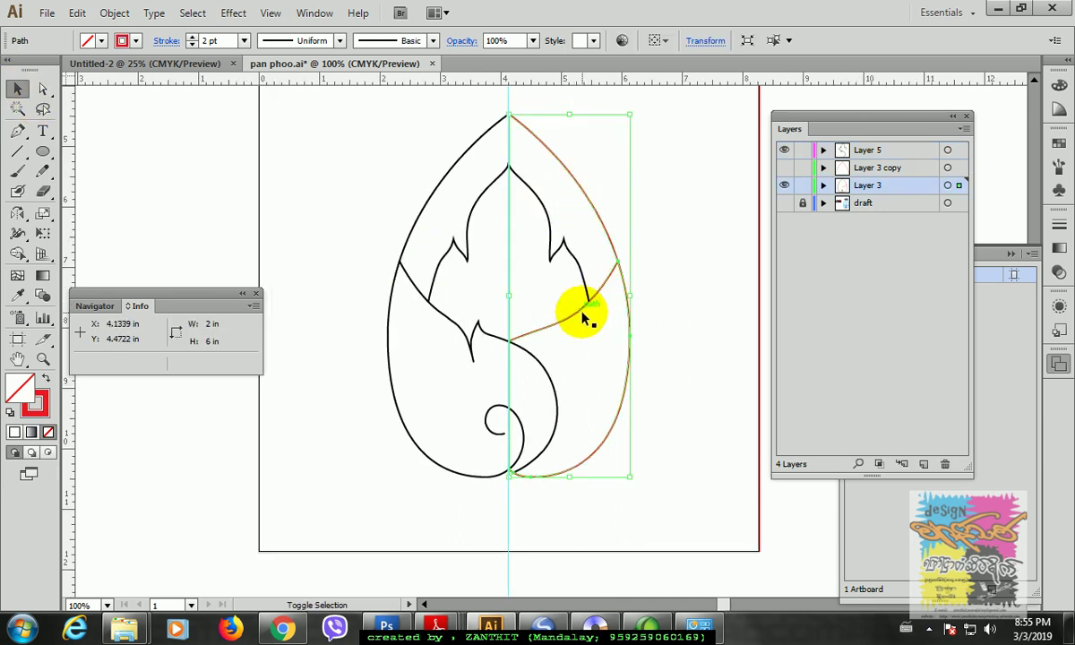
{"action": "left_click", "coordinate": [133, 41]}
{"action": "left_click", "coordinate": [46, 69]}
{"action": "left_click", "coordinate": [695, 280]}
{"action": "left_click", "coordinate": [693, 277]}
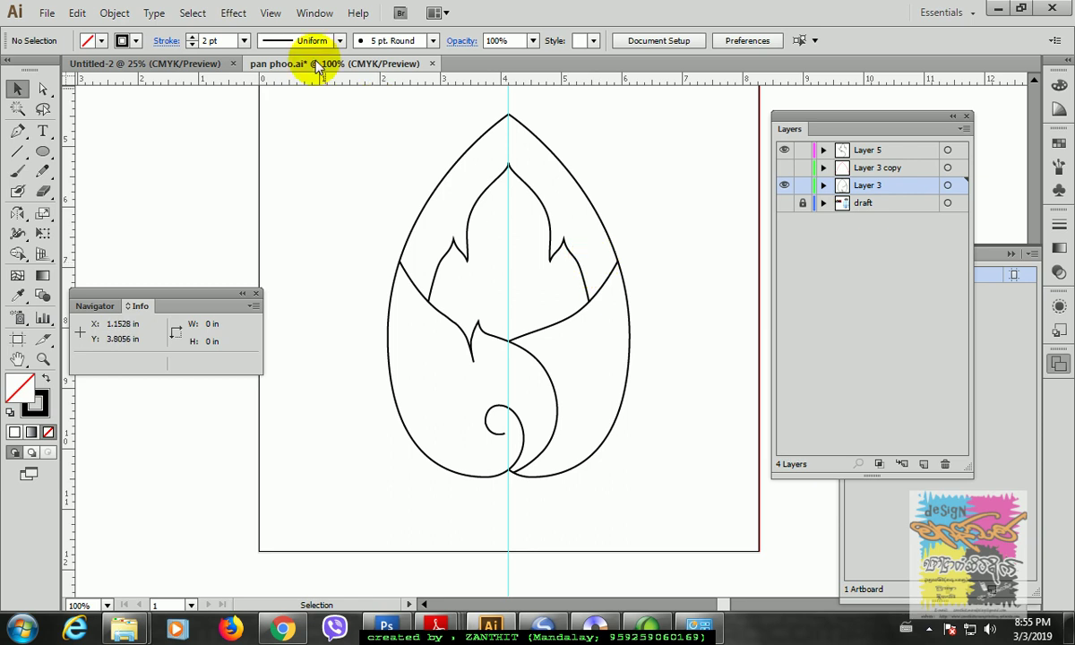
{"action": "left_click", "coordinate": [271, 14]}
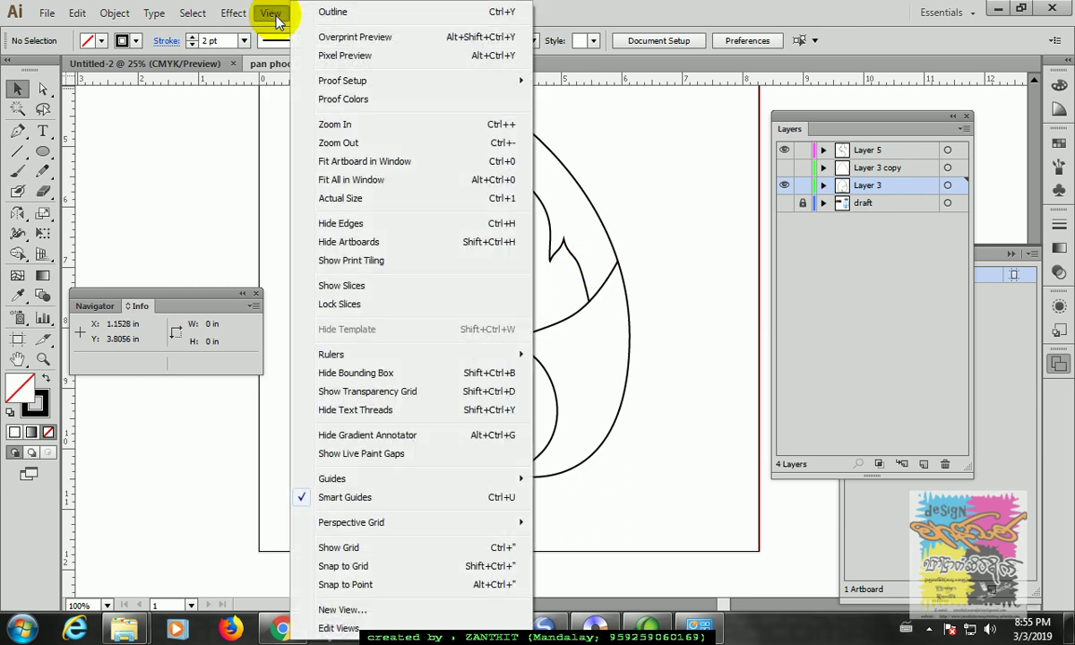
{"action": "left_click", "coordinate": [276, 16]}
{"action": "left_click", "coordinate": [272, 15]}
{"action": "left_click", "coordinate": [276, 18]}
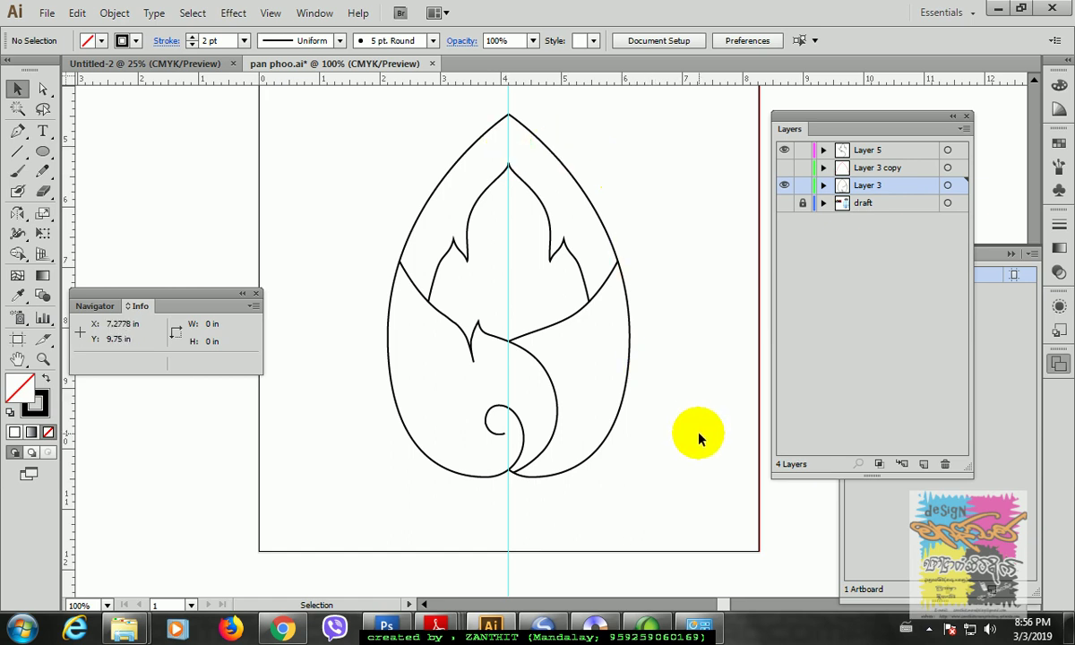
{"action": "left_click", "coordinate": [318, 14]}
{"action": "left_click", "coordinate": [319, 13]}
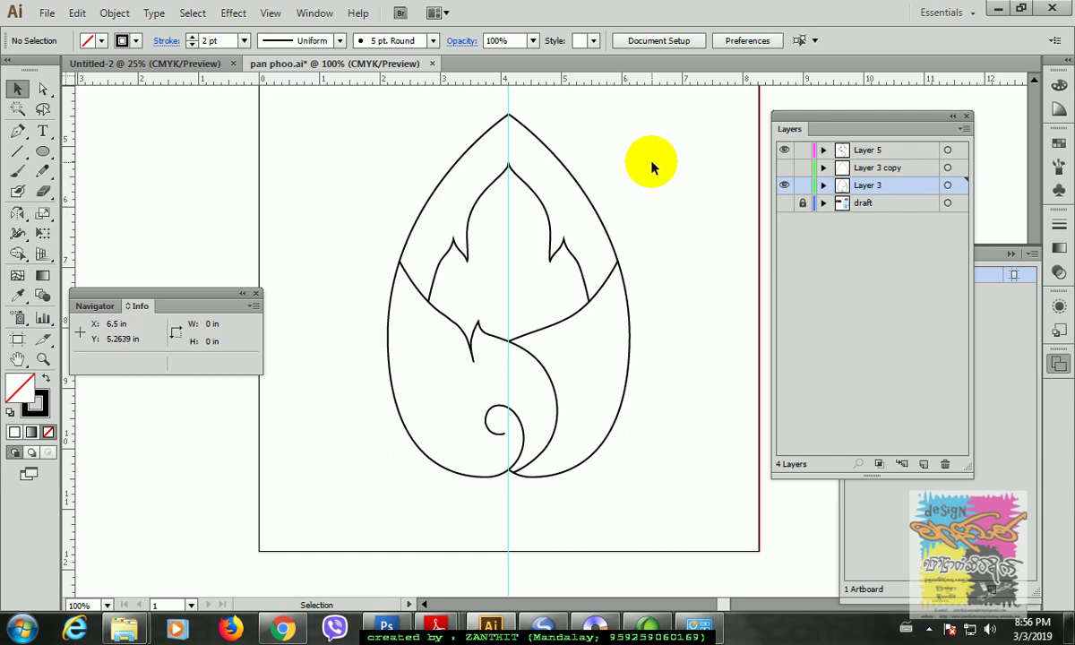
{"action": "left_click", "coordinate": [270, 14]}
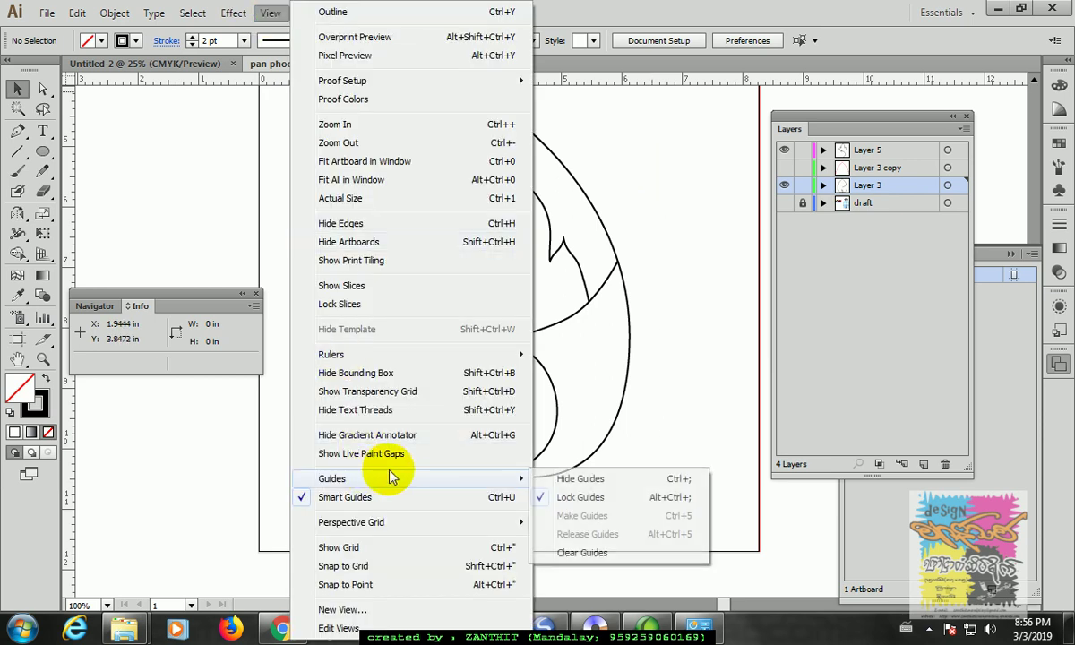
{"action": "left_click", "coordinate": [676, 364]}
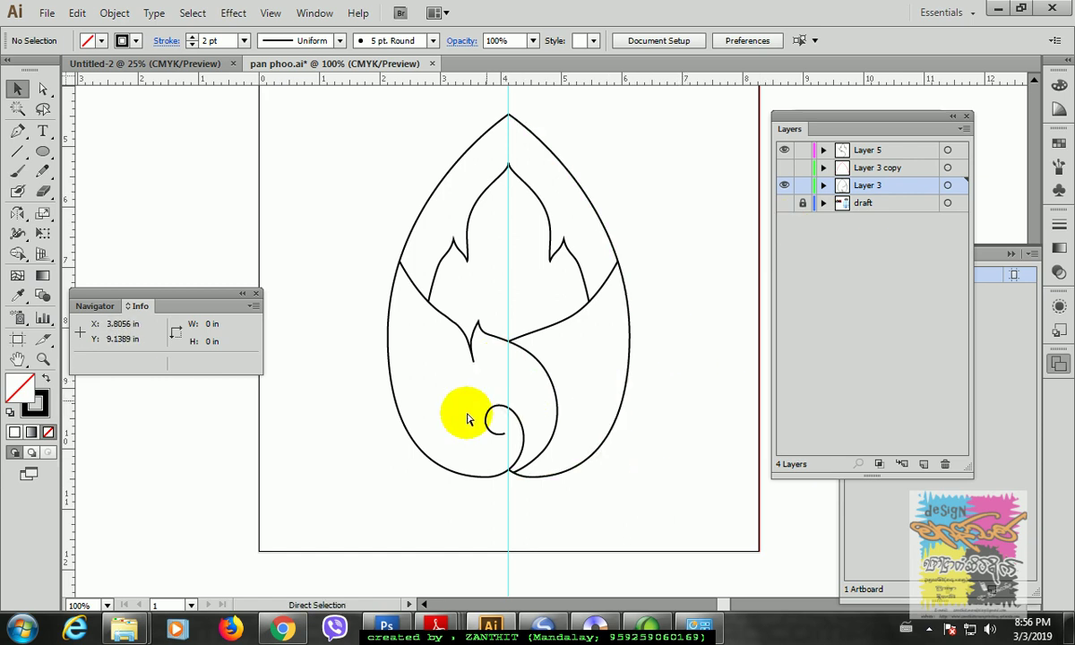
- Unlock the guides and delete the vertical centre guide
{"action": "left_click", "coordinate": [271, 13]}
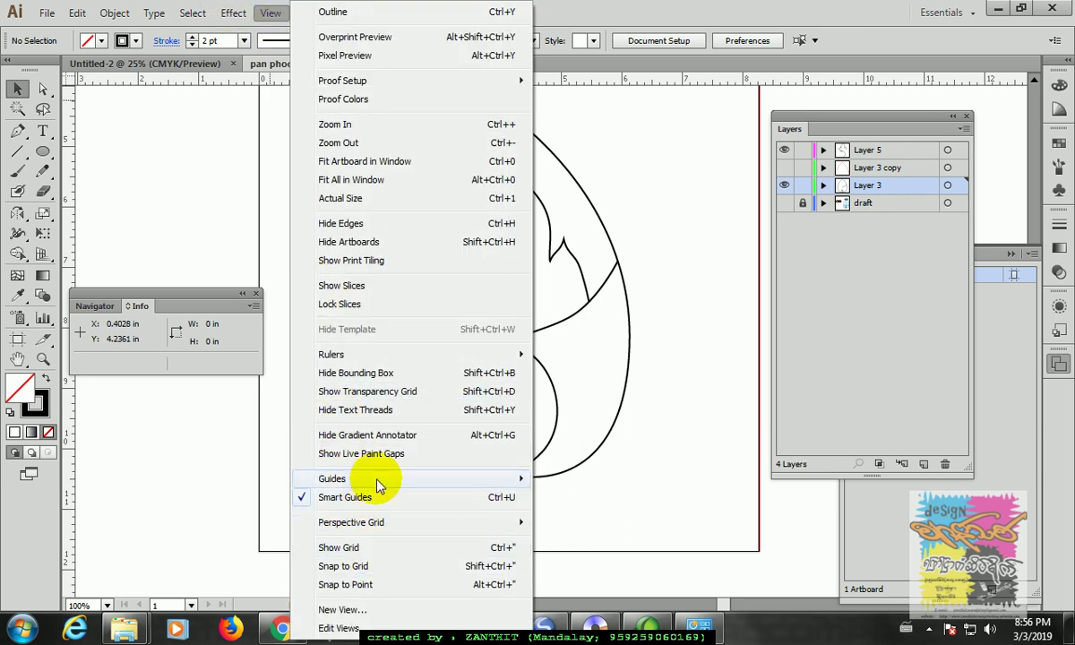
{"action": "mouse_move", "coordinate": [376, 480]}
{"action": "left_click", "coordinate": [561, 500]}
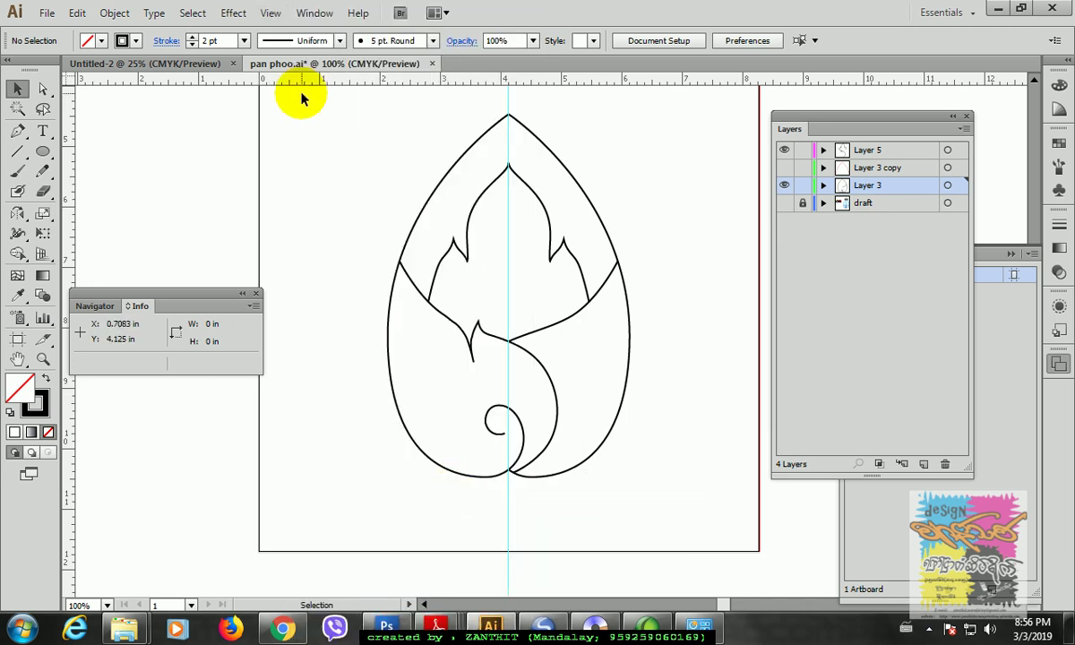
{"action": "left_click", "coordinate": [504, 95]}
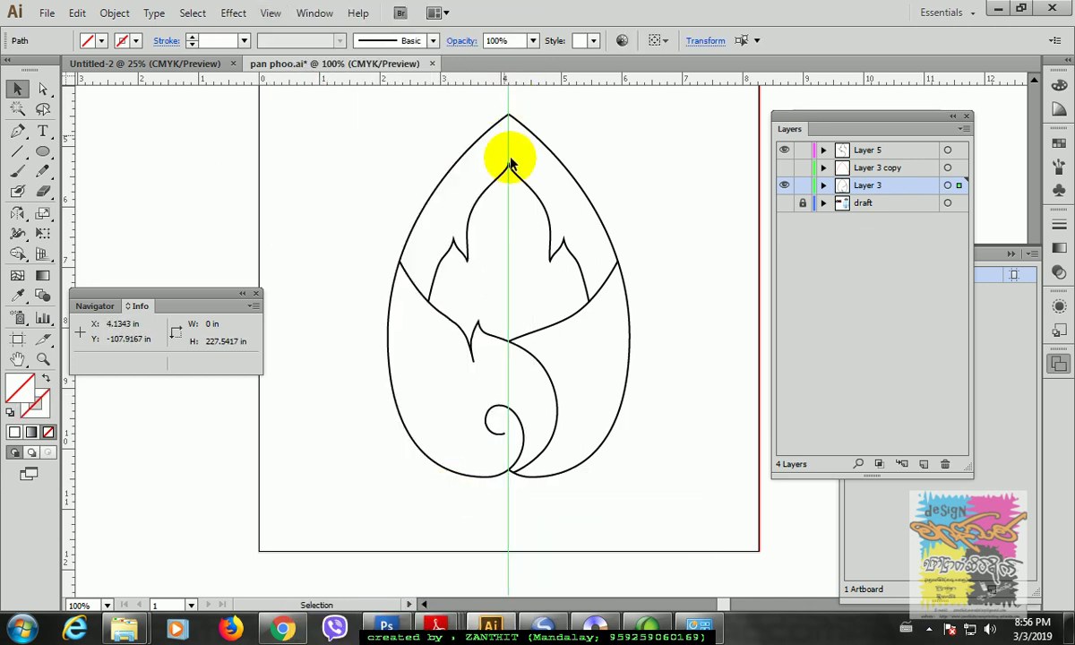
{"action": "key", "text": "Delete"}
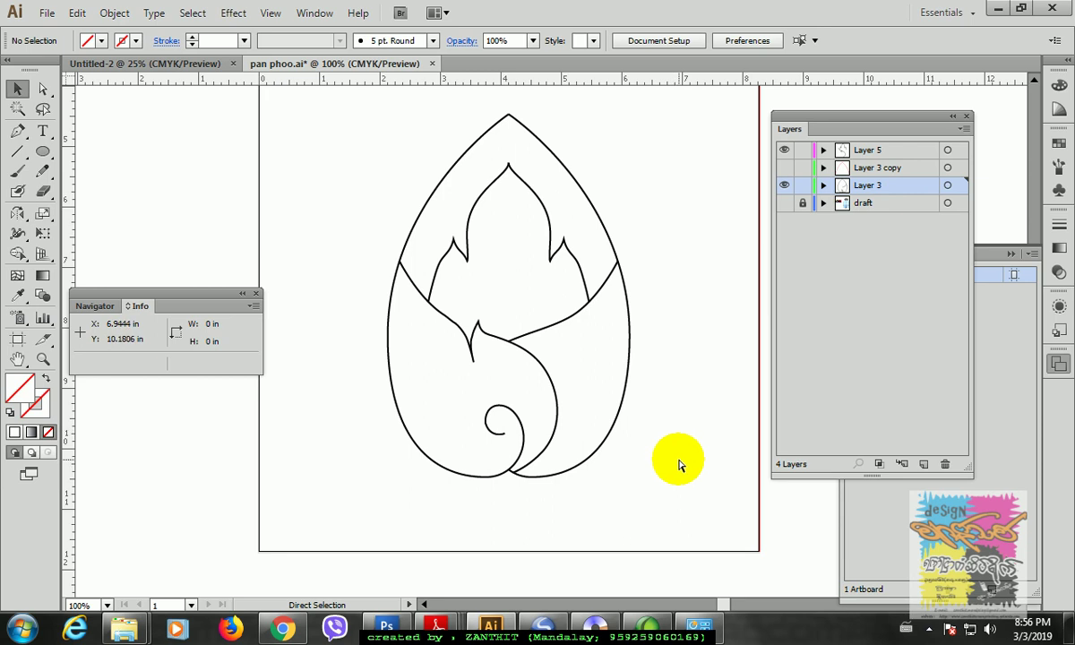
- Show the draft layer with its construction grid, circles and title together with the ornament
{"action": "key", "text": "ctrl+minus"}
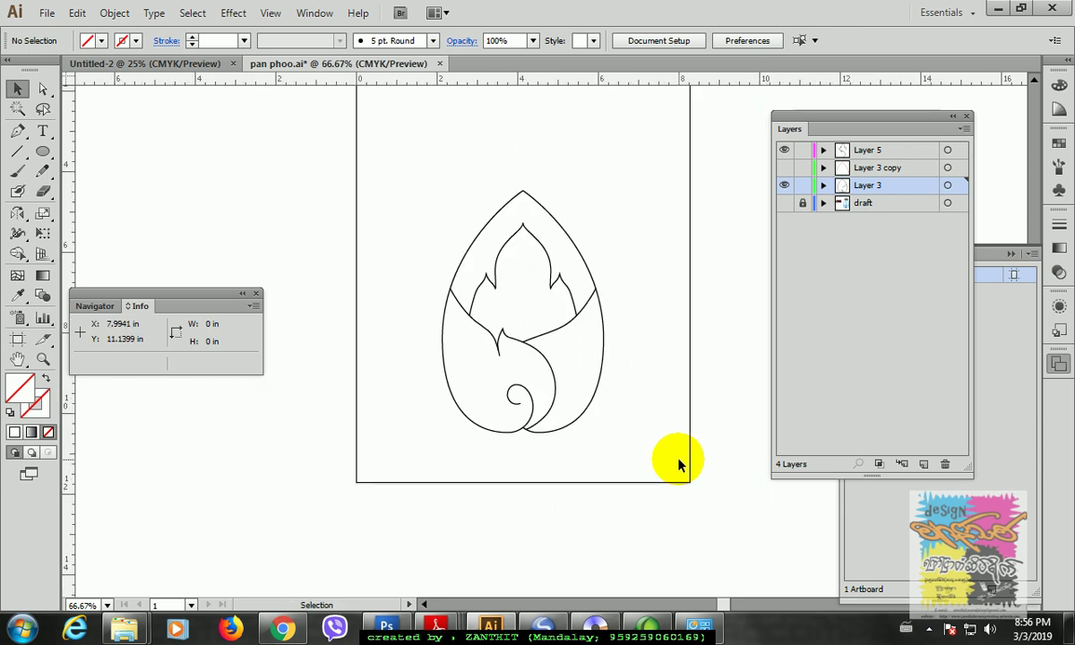
{"action": "key", "text": "ctrl+minus"}
{"action": "key", "text": "ctrl+minus"}
{"action": "key", "text": "ctrl+minus"}
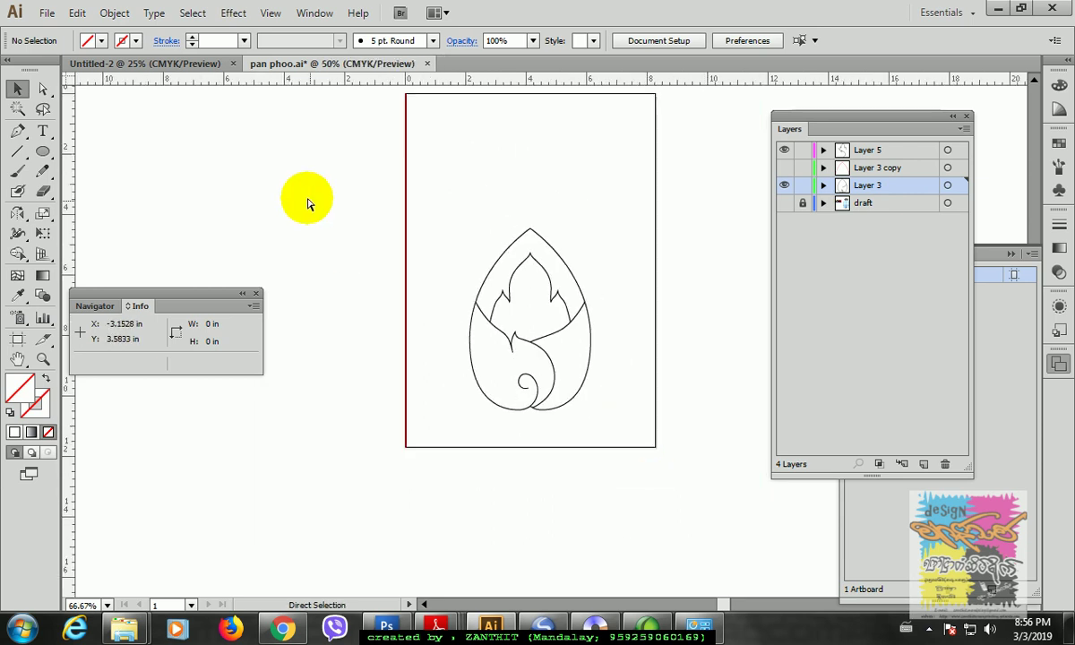
{"action": "key", "text": "ctrl+minus"}
{"action": "key", "text": "ctrl+minus"}
{"action": "left_click", "coordinate": [785, 203]}
{"action": "key", "text": "ctrl+plus"}
{"action": "key", "text": "ctrl+plus"}
{"action": "key", "text": "ctrl+plus"}
{"action": "key", "text": "ctrl+plus"}
{"action": "key", "text": "ctrl+plus"}
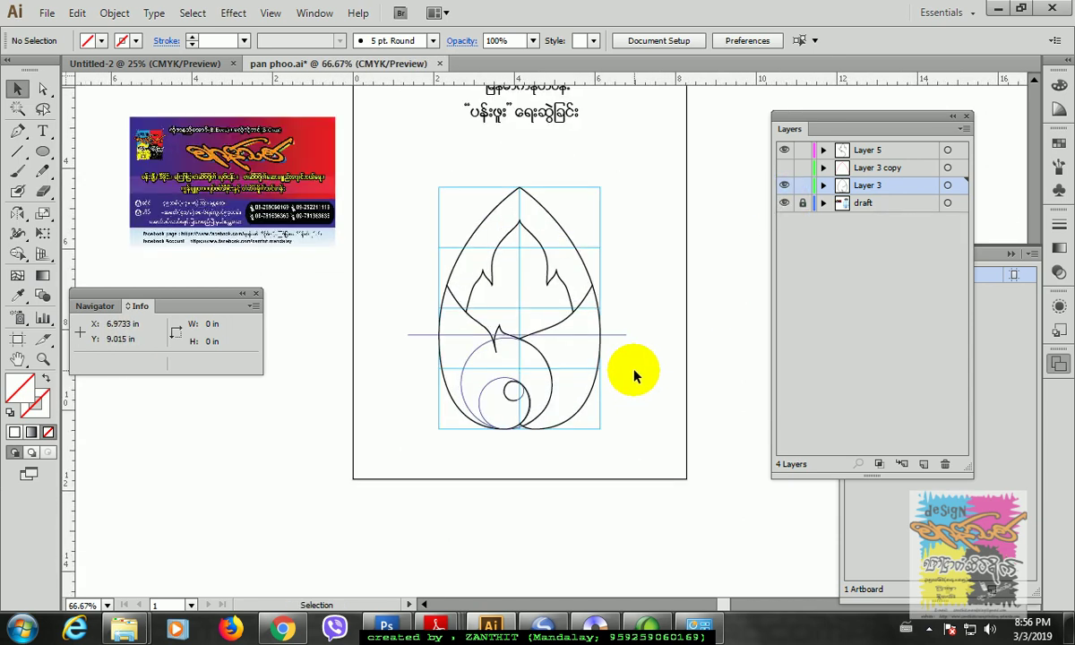
{"action": "left_click", "coordinate": [786, 204]}
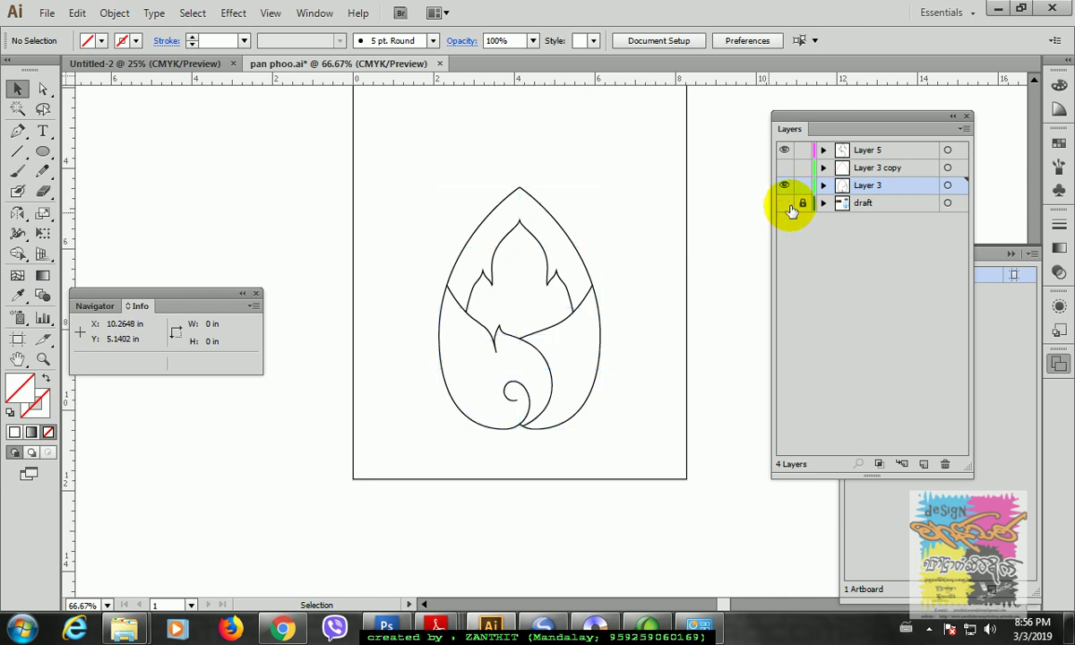
{"action": "left_click", "coordinate": [786, 204]}
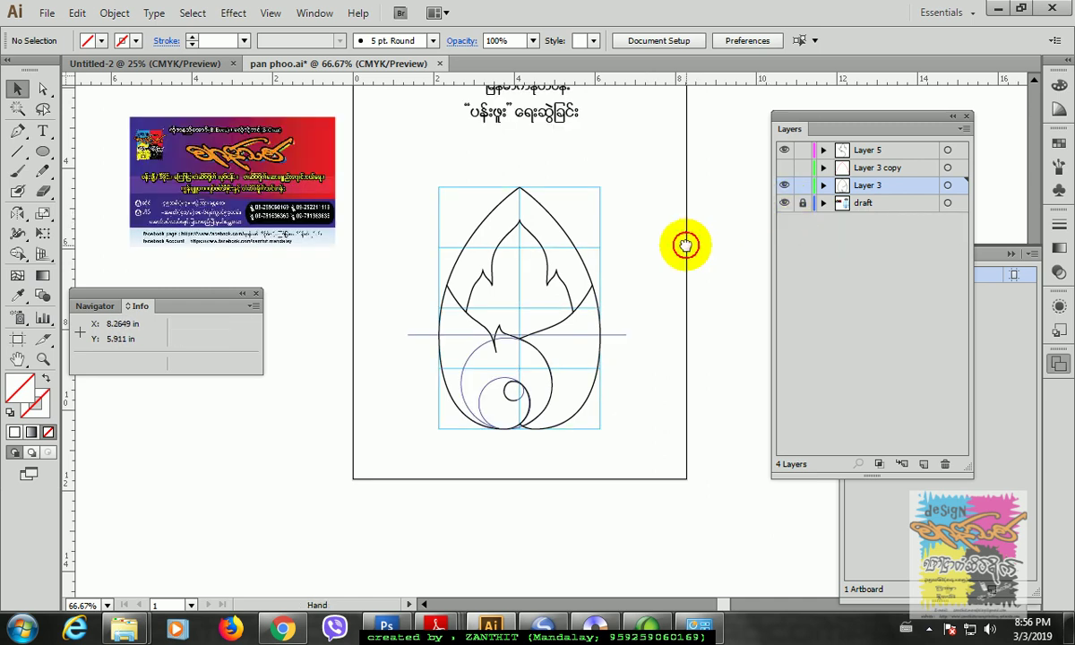
{"action": "left_click_drag", "start_coordinate": [685, 246], "coordinate": [679, 289]}
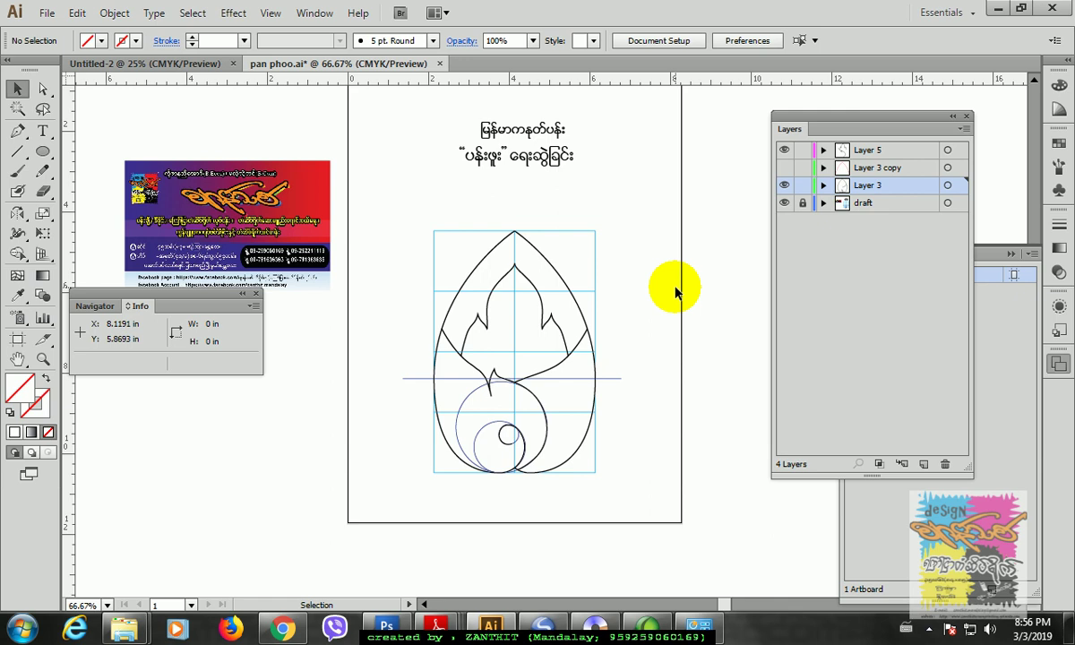